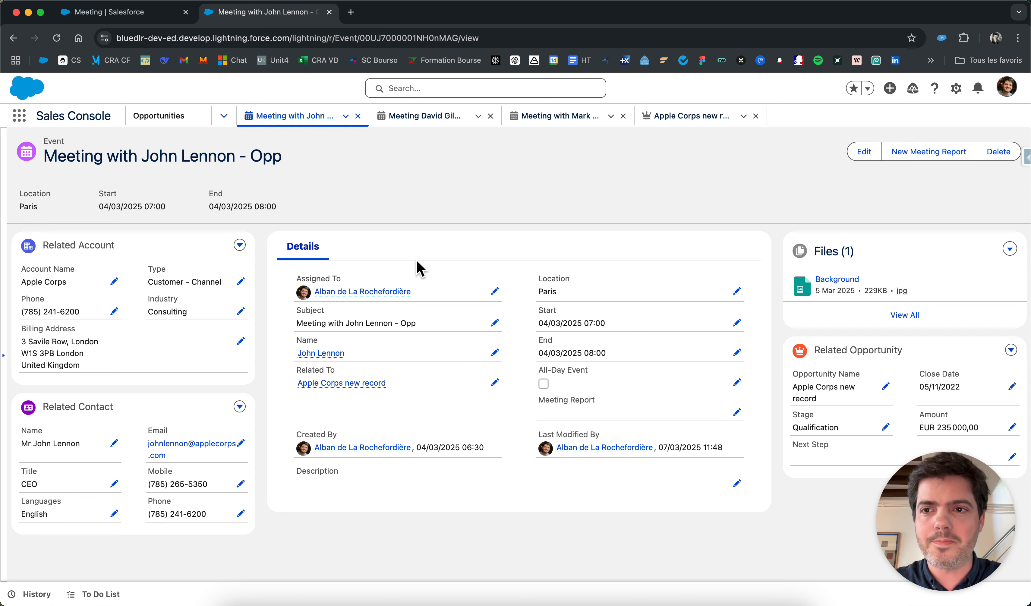
# On the plain Meeting event, check the record types available for the Name field, then save the event without a contact
pyautogui.click(132, 20)
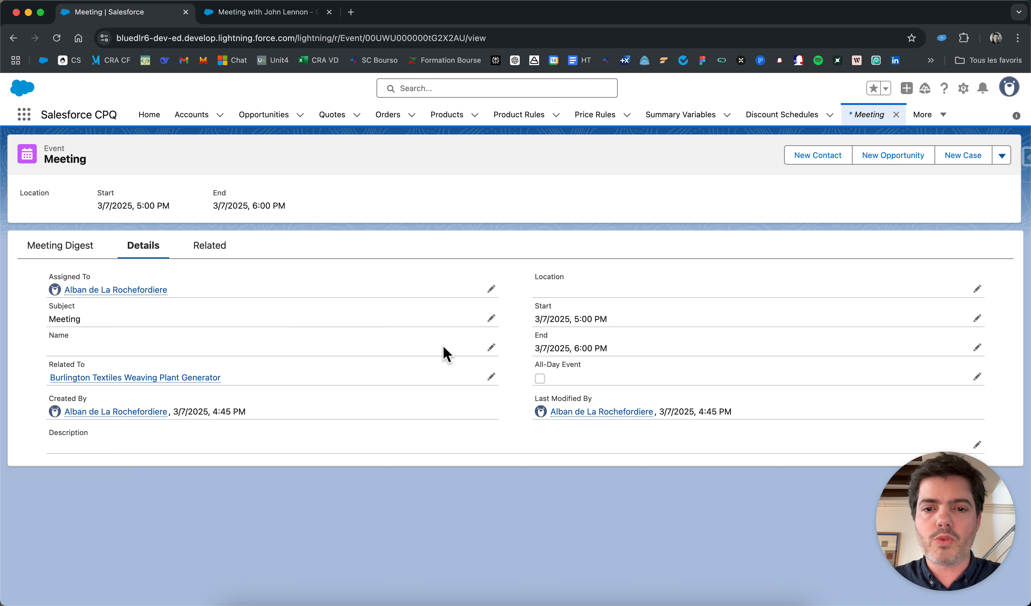
pyautogui.click(491, 347)
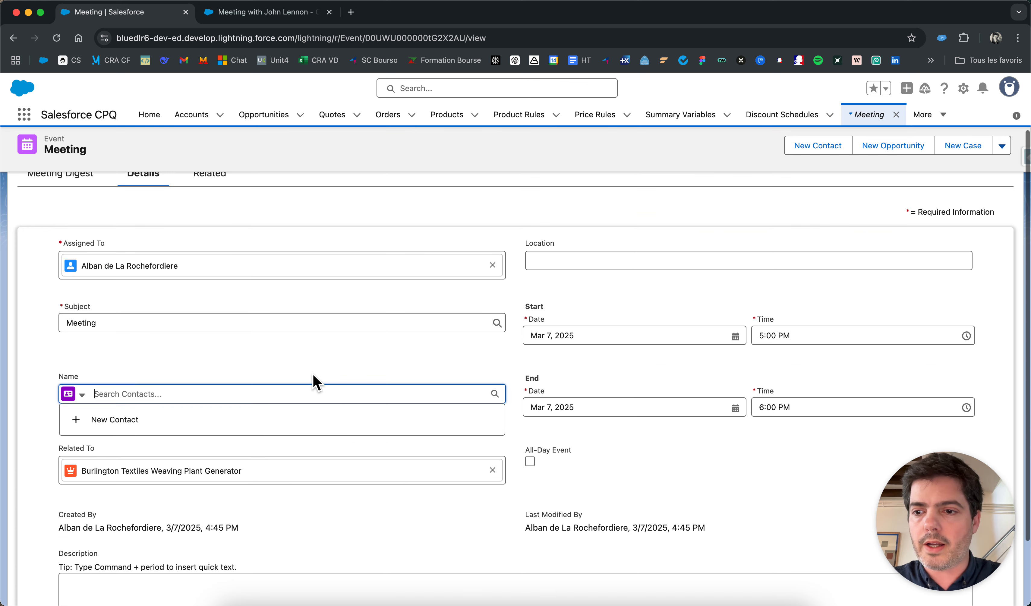
pyautogui.click(80, 394)
pyautogui.click(98, 426)
pyautogui.click(135, 391)
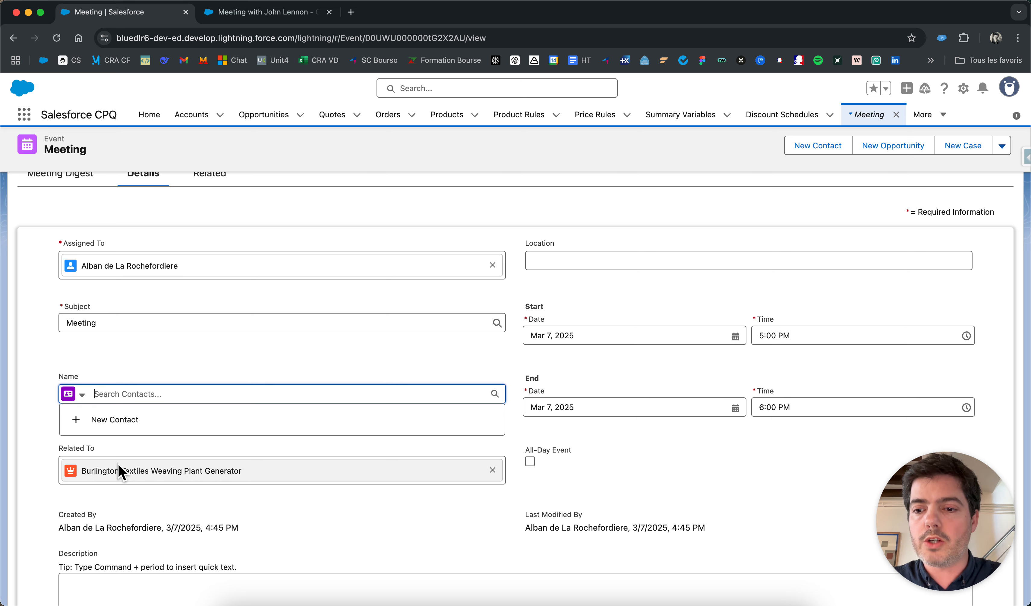
pyautogui.click(129, 450)
pyautogui.scroll(-3, 134, 447)
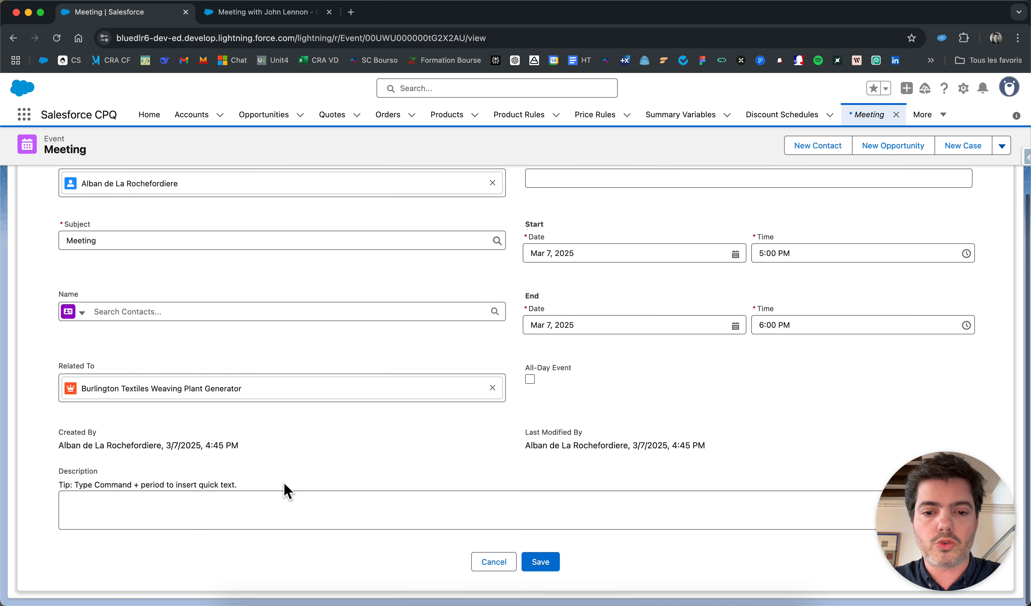
pyautogui.click(537, 568)
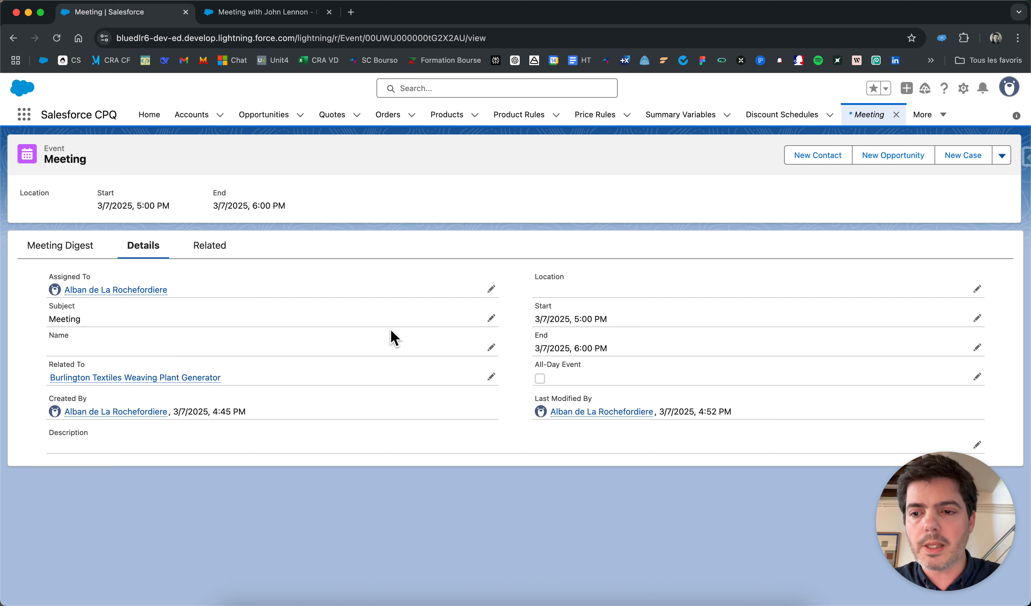
# Edit the Meeting event's Name field again and view the Contacts and Leads lookup choices
pyautogui.click(492, 349)
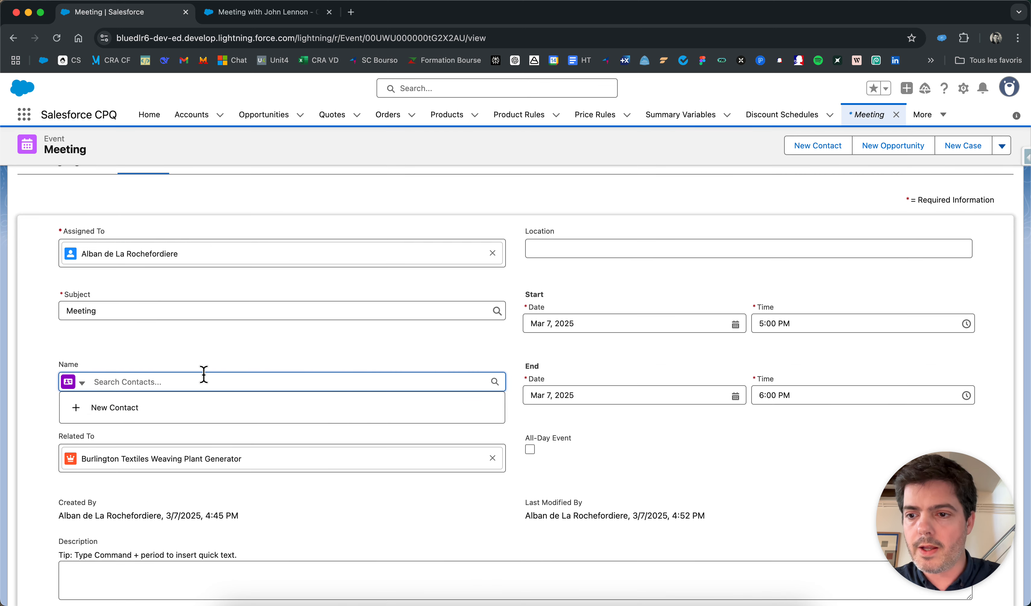
pyautogui.click(82, 385)
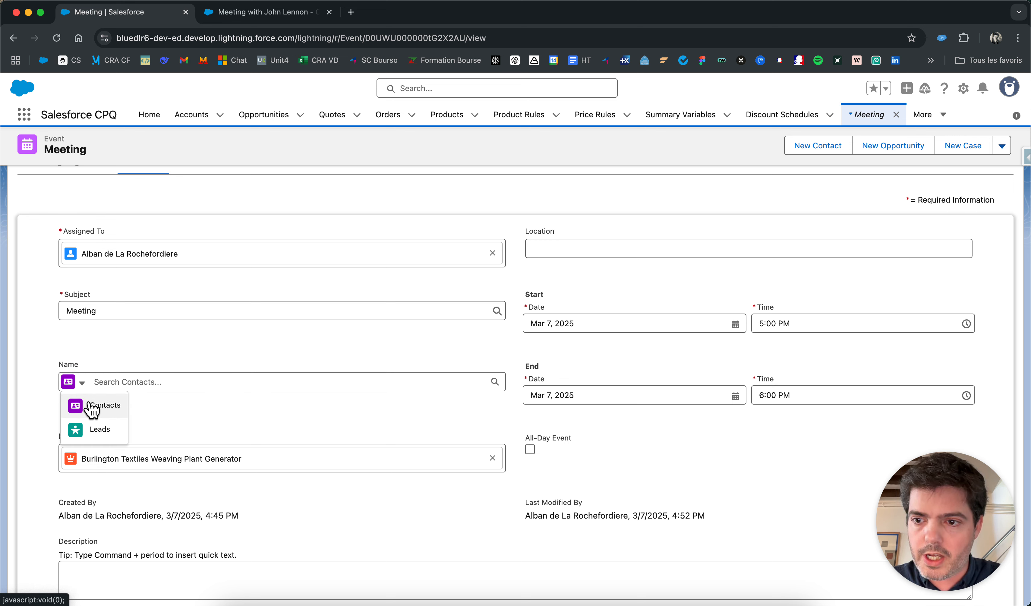
pyautogui.click(109, 382)
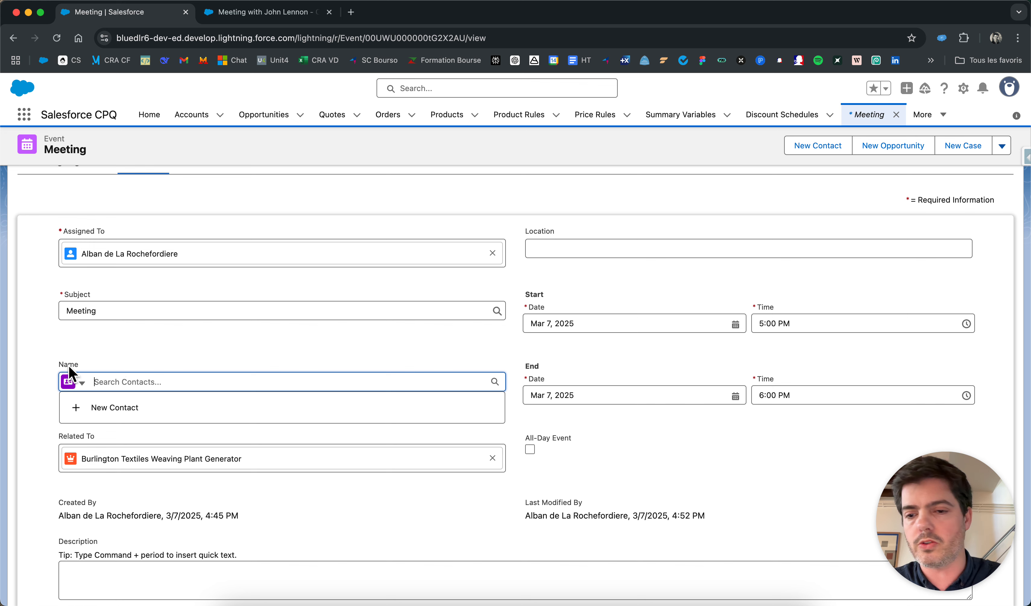
# Clear the Related To opportunity in the edit form and browse the object types that the field can link to
pyautogui.click(492, 459)
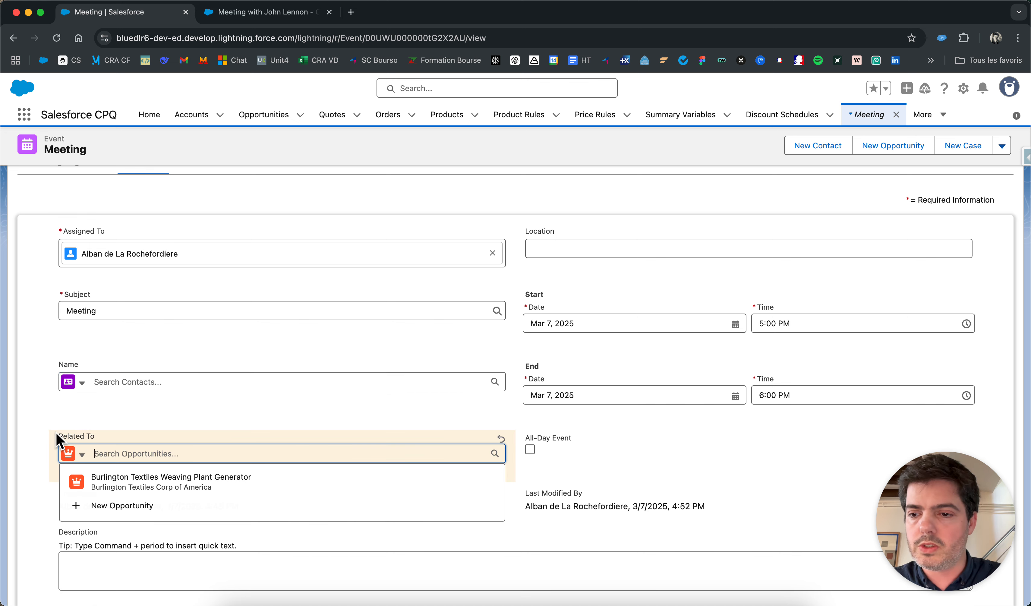
pyautogui.scroll(-2, 66, 433)
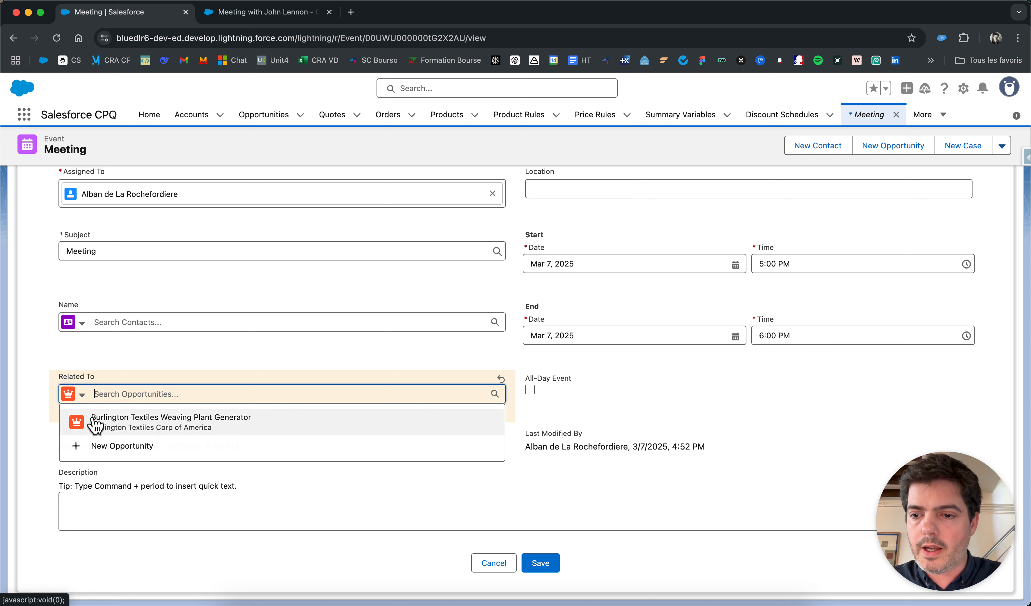
pyautogui.click(83, 396)
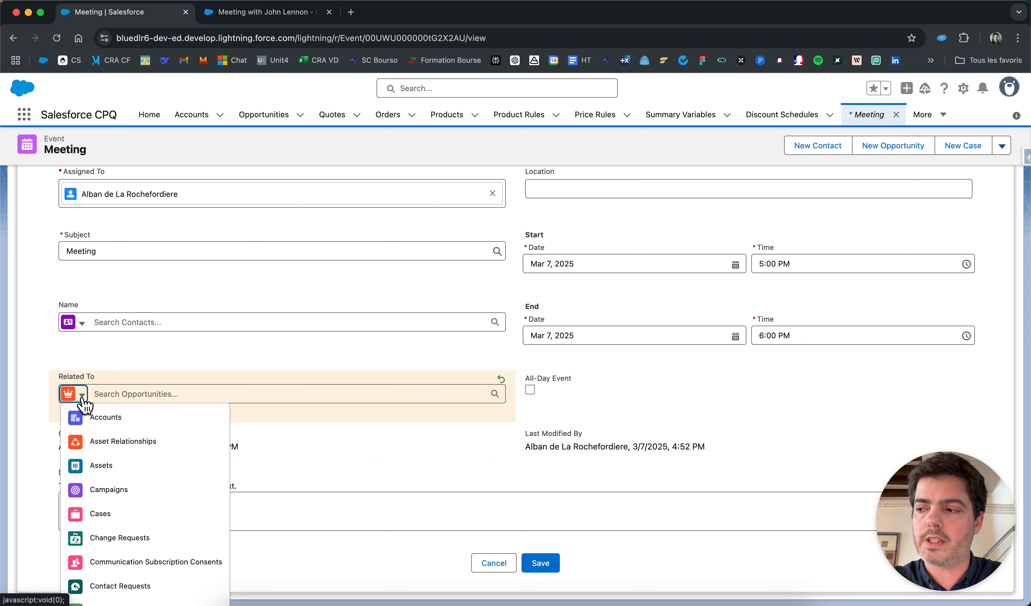
pyautogui.scroll(-1, 113, 477)
pyautogui.scroll(1, 113, 479)
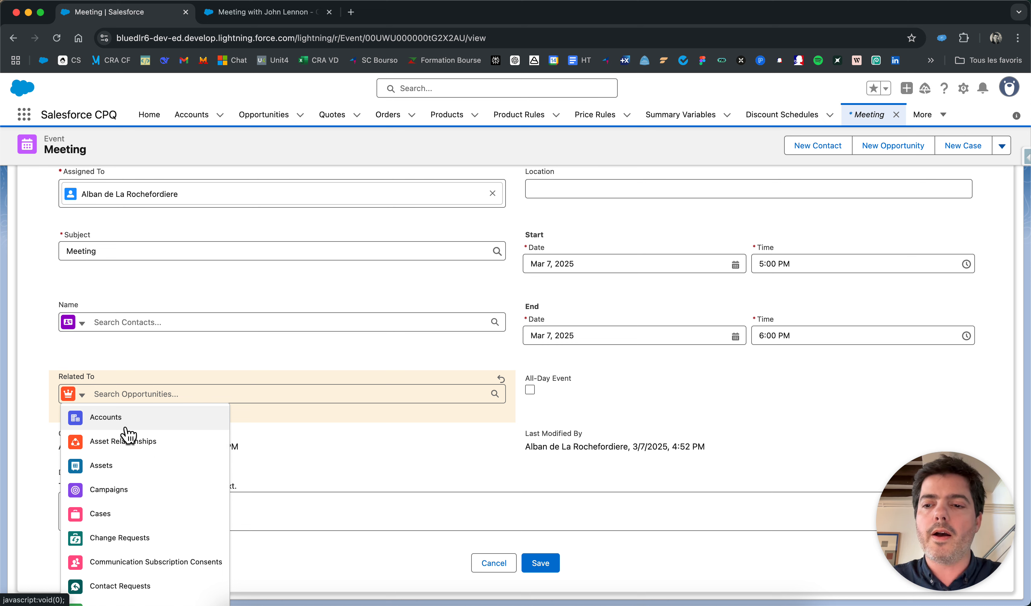
pyautogui.click(123, 394)
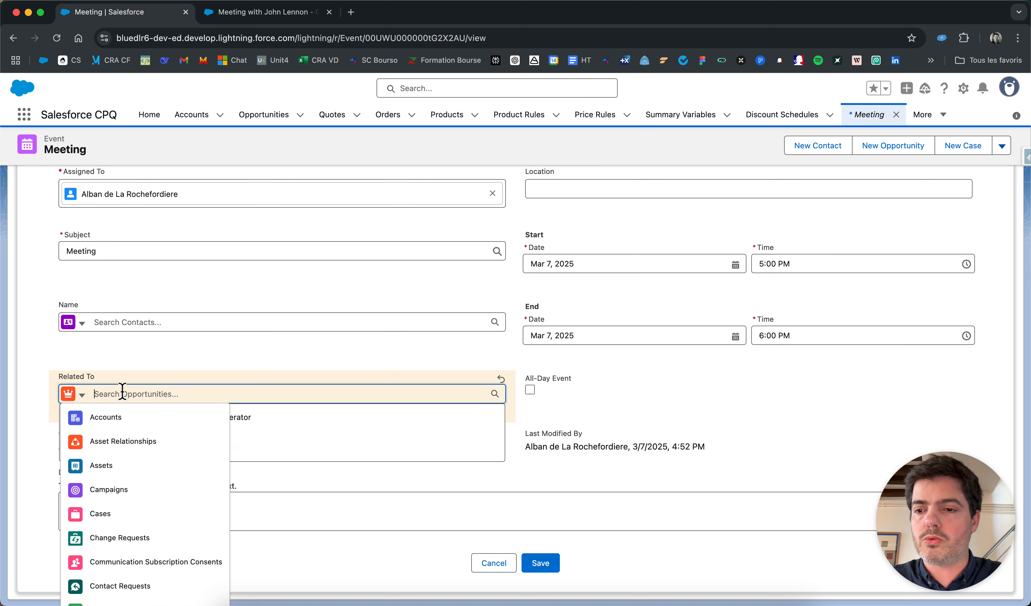
pyautogui.click(132, 365)
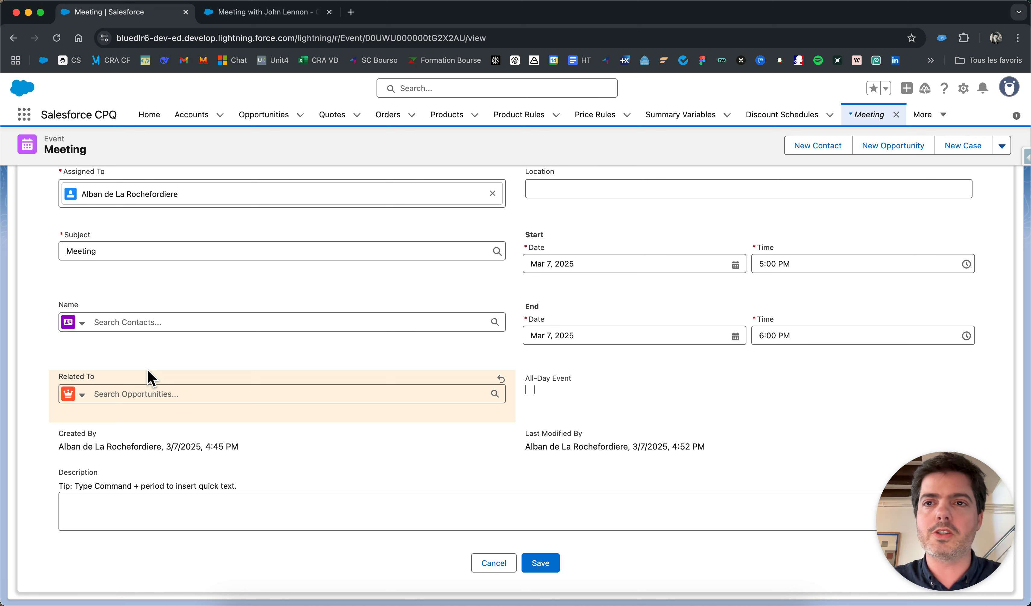
# In the opportunity-related meeting event, replace the Location with the related account's full billing address and save
pyautogui.click(243, 19)
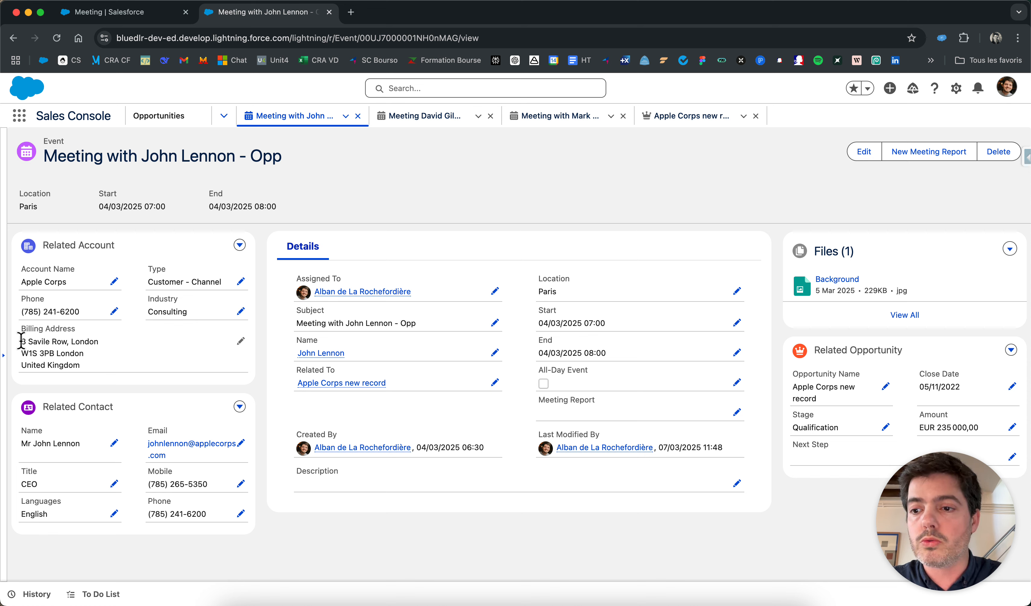
pyautogui.moveTo(21, 340); pyautogui.dragTo(82, 363)
pyautogui.press('super+c')
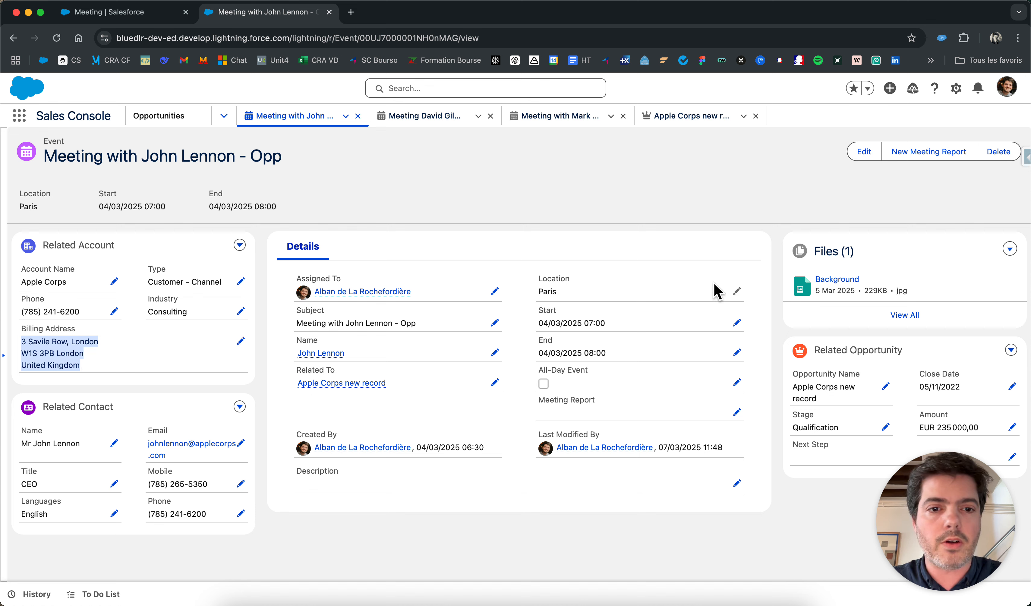
pyautogui.click(737, 291)
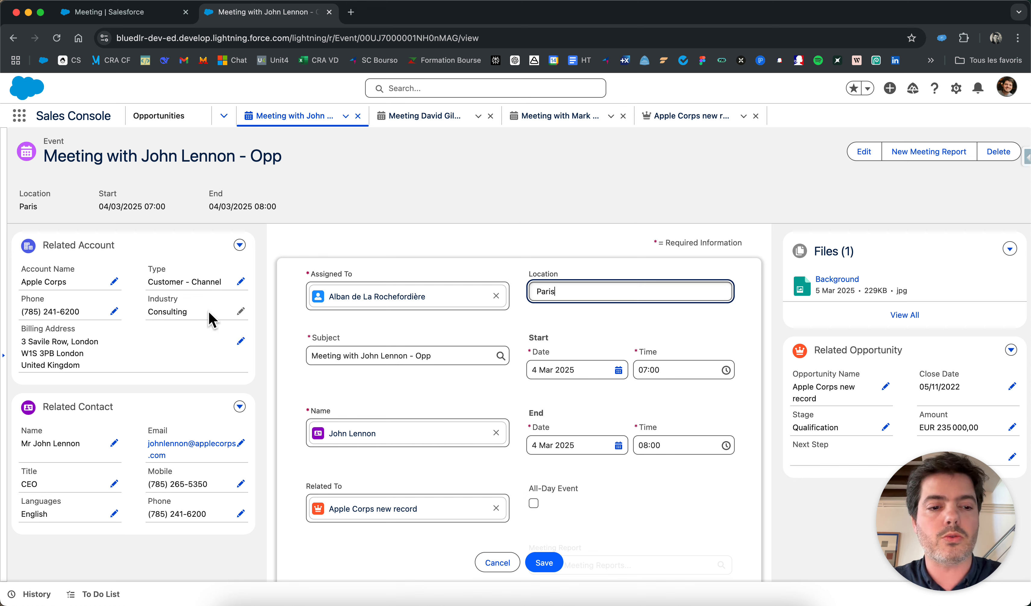
pyautogui.doubleClick(544, 291)
pyautogui.press('super+v')
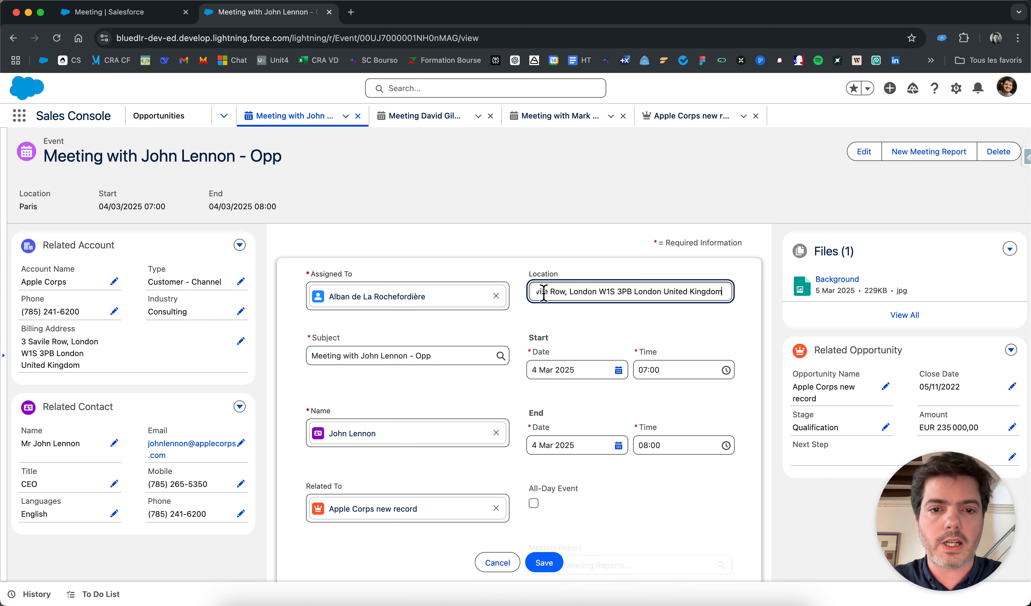
pyautogui.click(544, 565)
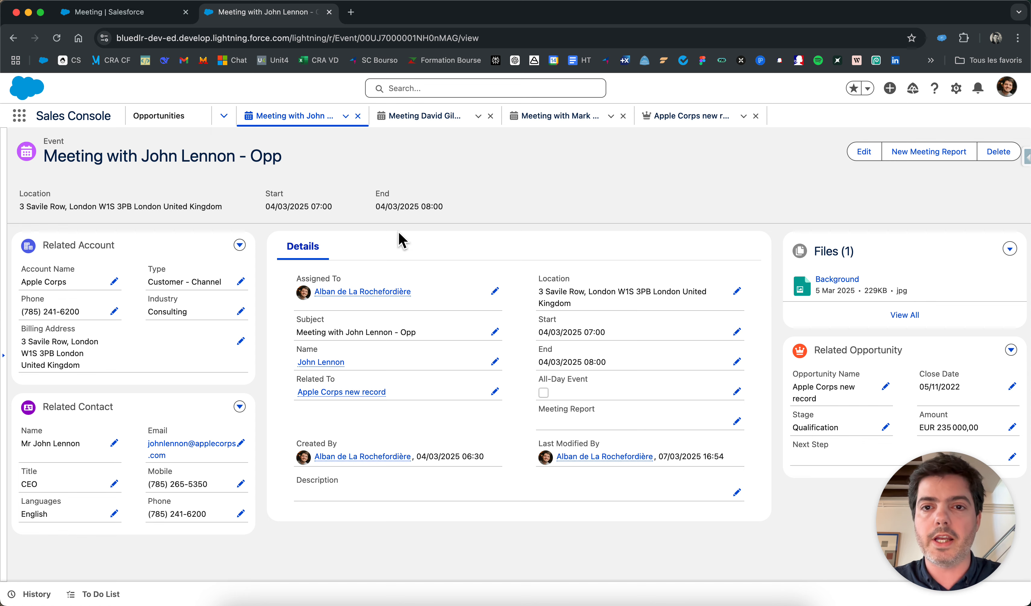
# Look through the lead-related and case-related meeting events to compare their related record sections
pyautogui.click(432, 121)
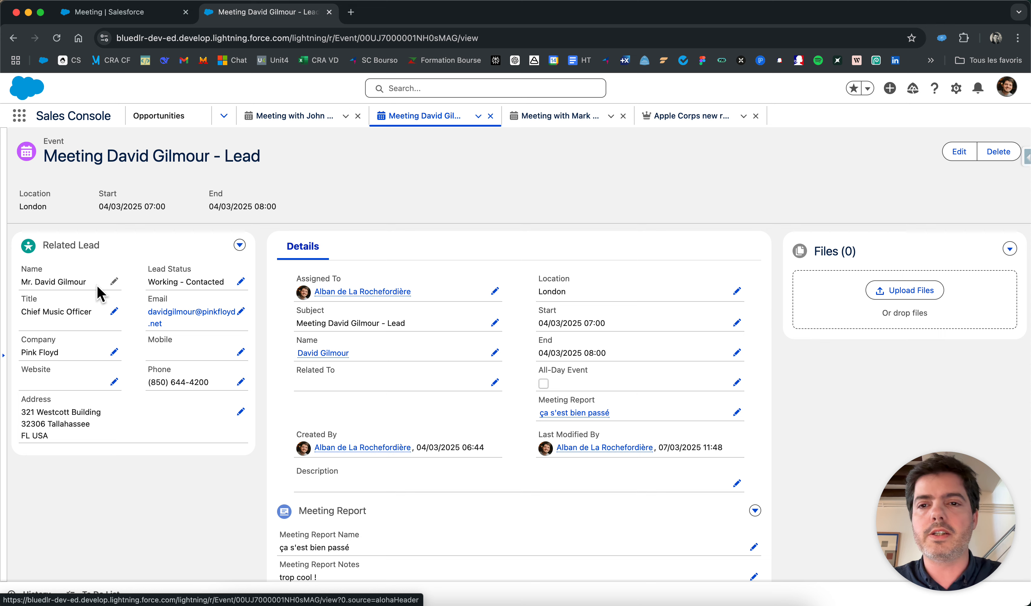
pyautogui.click(553, 121)
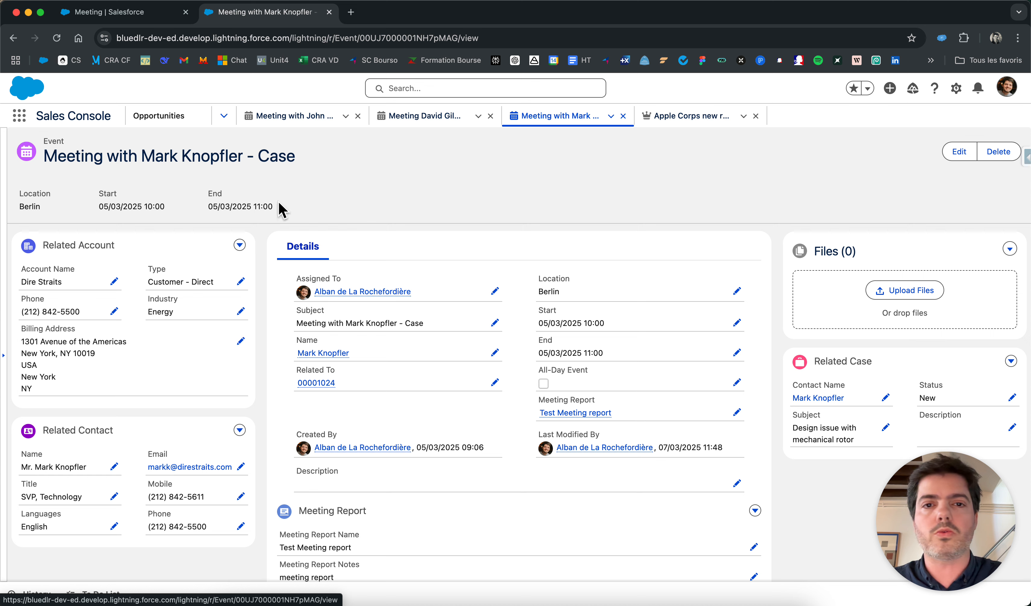
pyautogui.click(398, 121)
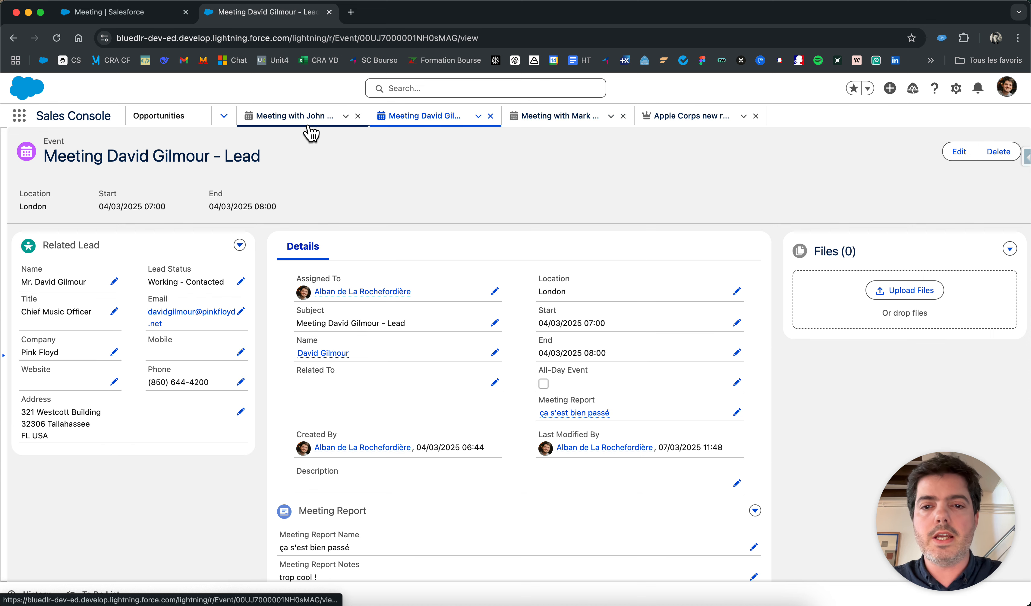
# Create a meeting report from the opportunity-related event, named "Test report name" with the notes "Super rdv"
pyautogui.click(275, 121)
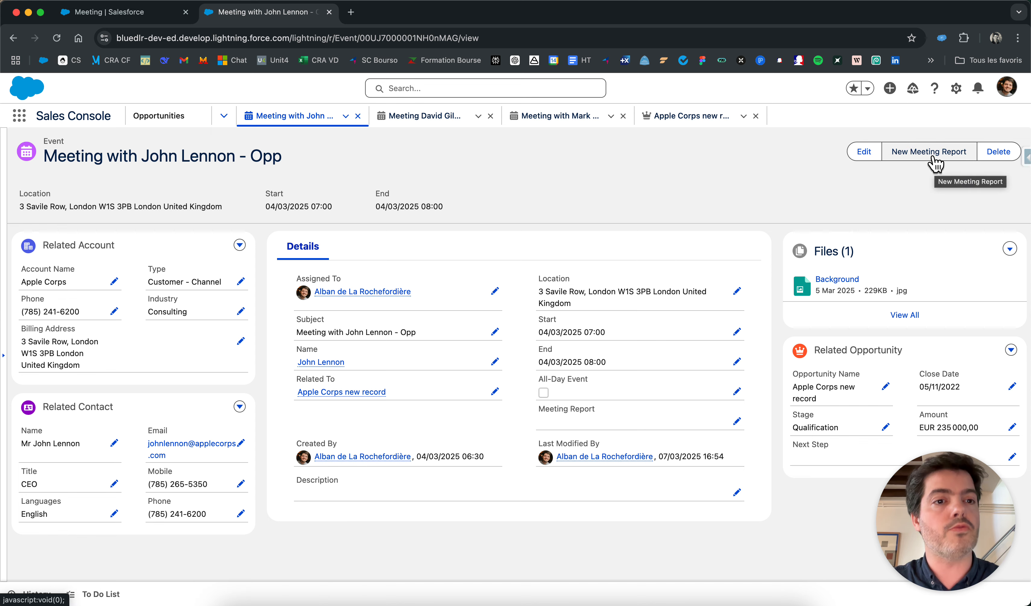
pyautogui.click(915, 158)
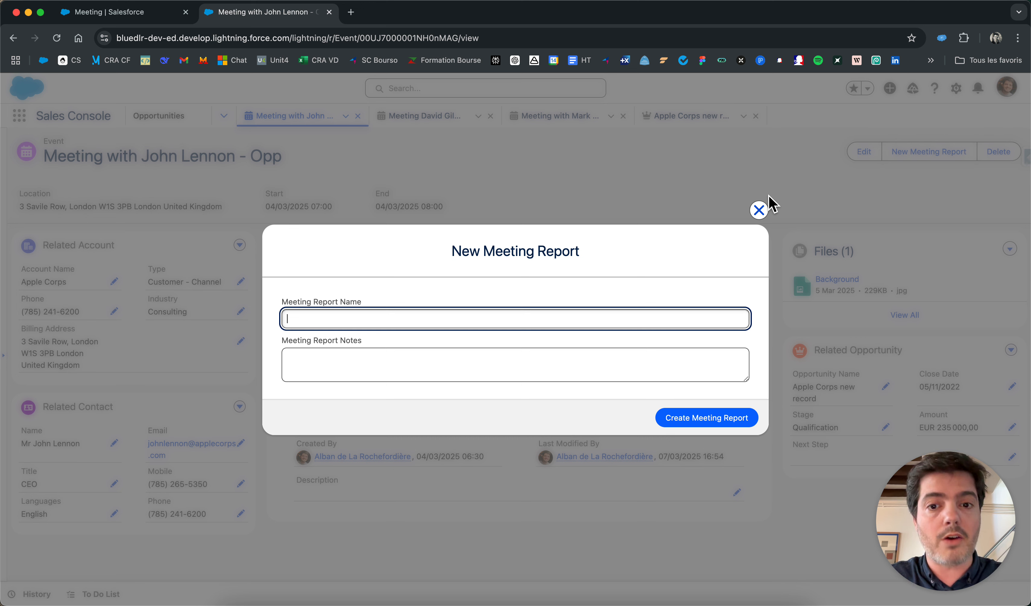
pyautogui.write('Test report name')
pyautogui.press('Tab')
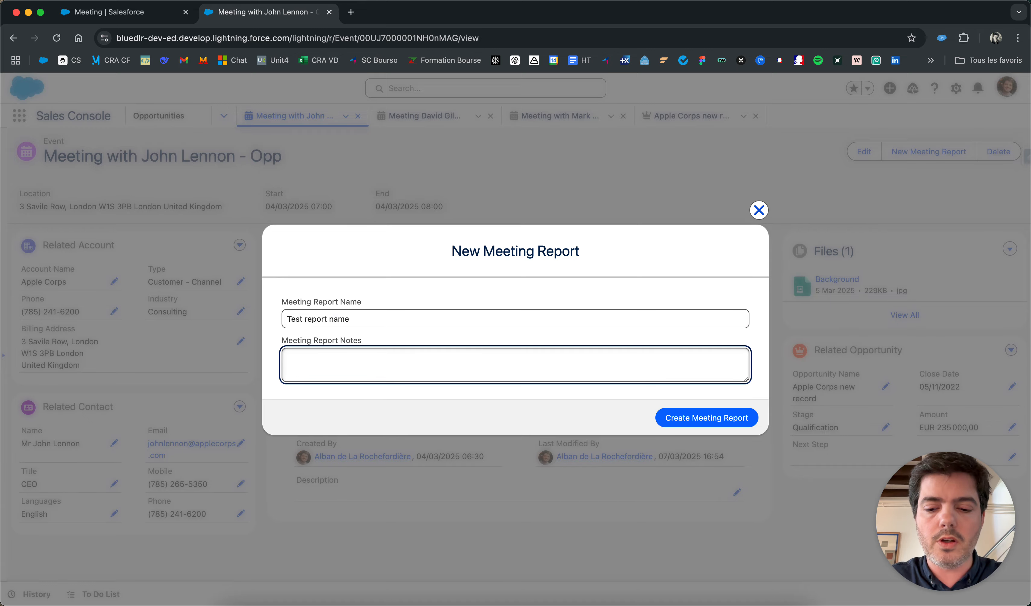
pyautogui.write('Super rdv')
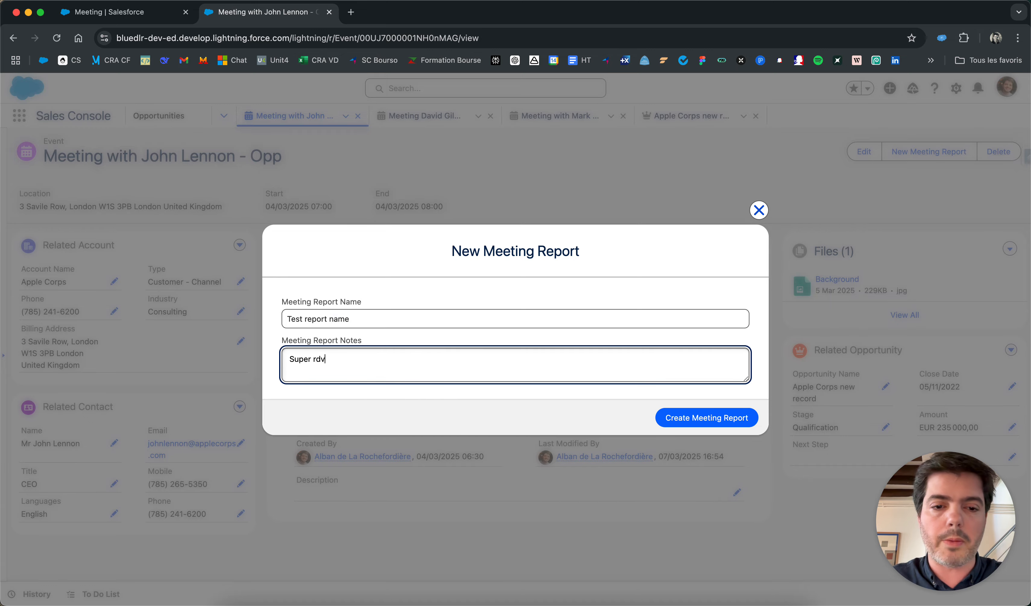
pyautogui.click(741, 421)
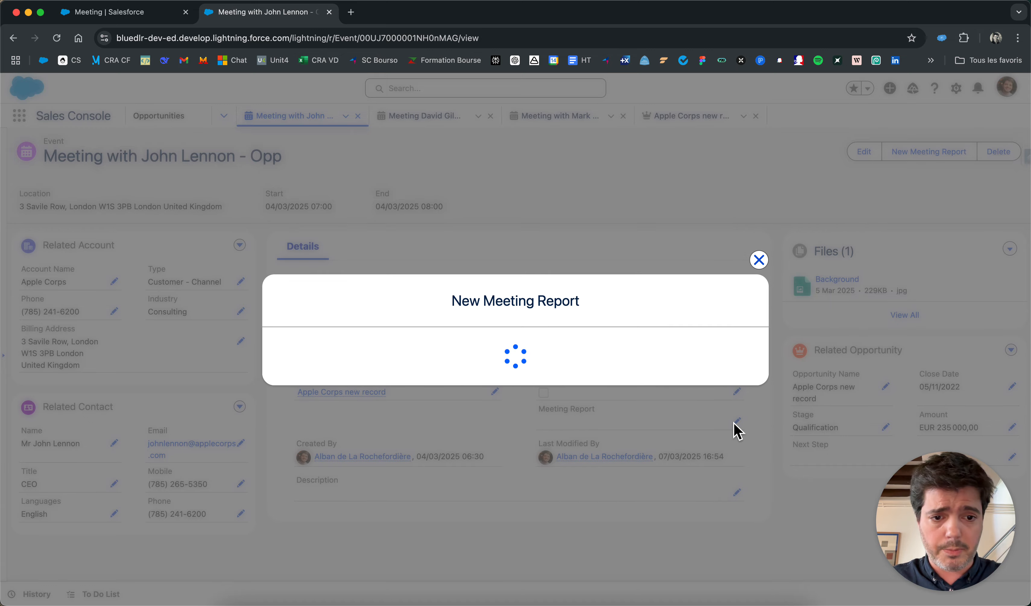
# Examine the Meeting Report section and its link on the opportunity-related event's details
pyautogui.scroll(-2, 640, 388)
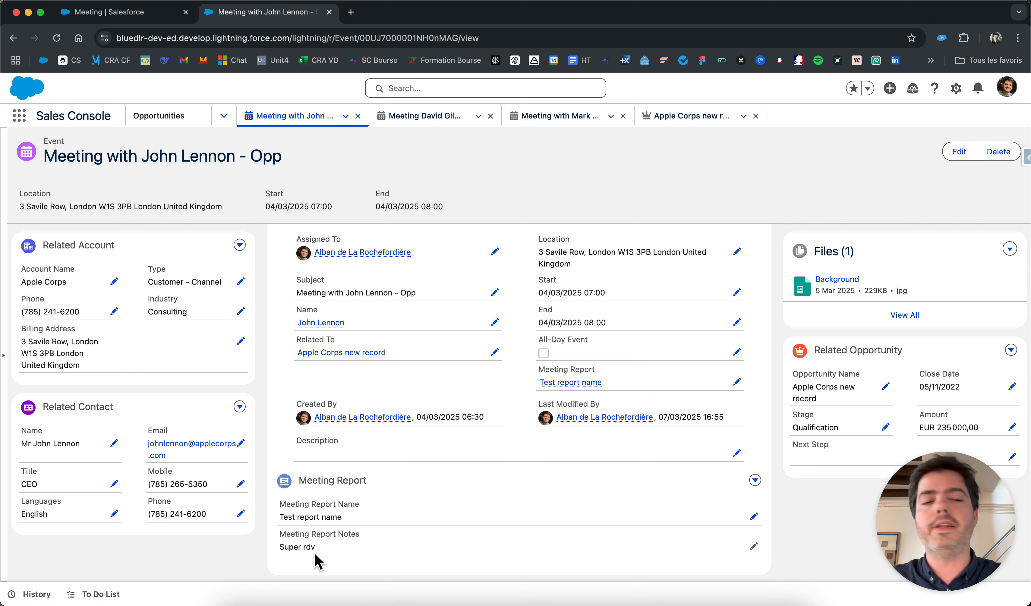
pyautogui.scroll(2, 330, 500)
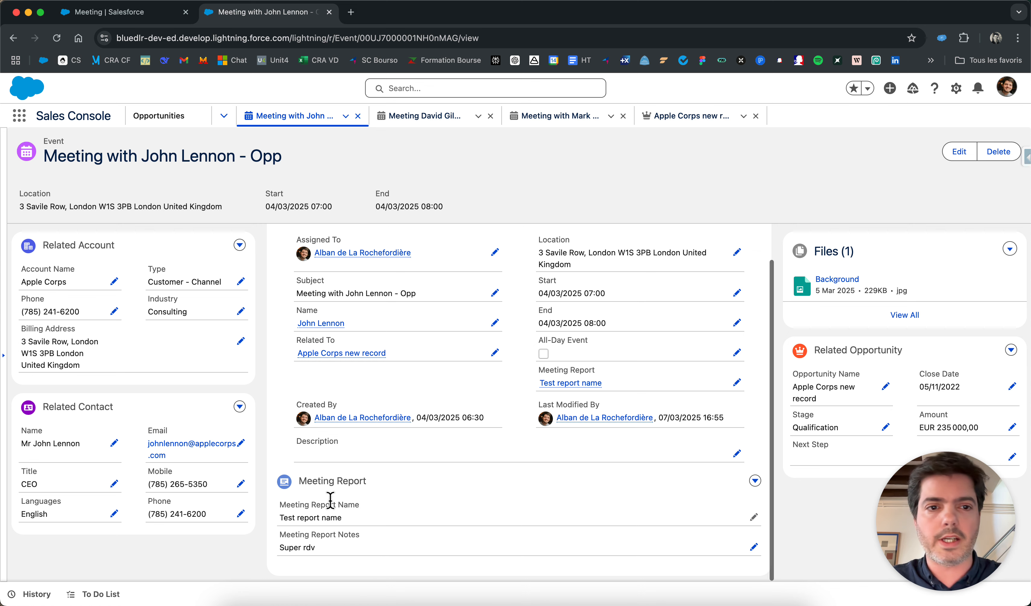
pyautogui.scroll(-2, 330, 500)
pyautogui.scroll(2, 330, 499)
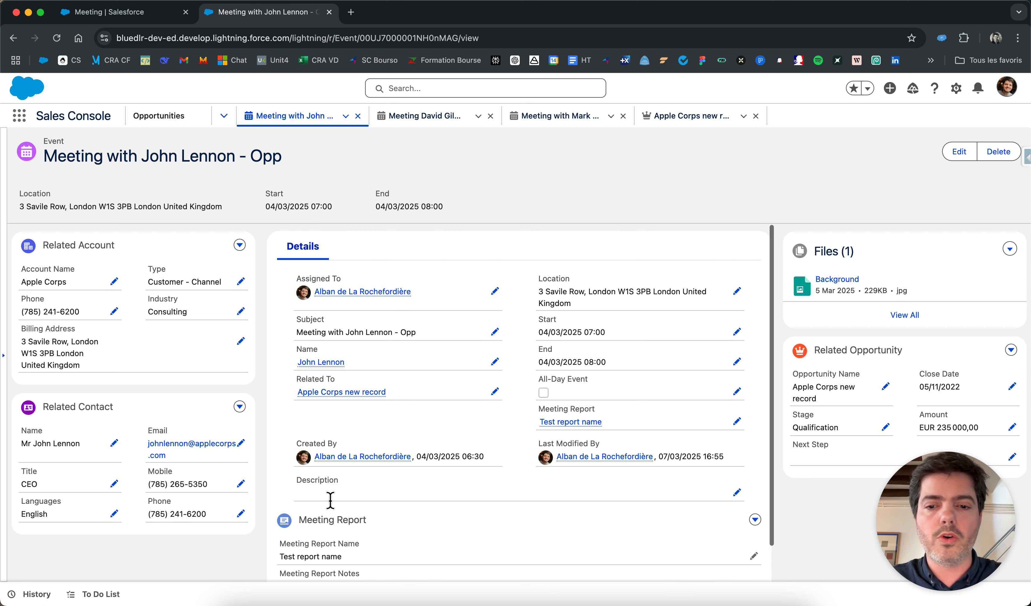
pyautogui.scroll(-2, 334, 548)
pyautogui.scroll(2, 314, 506)
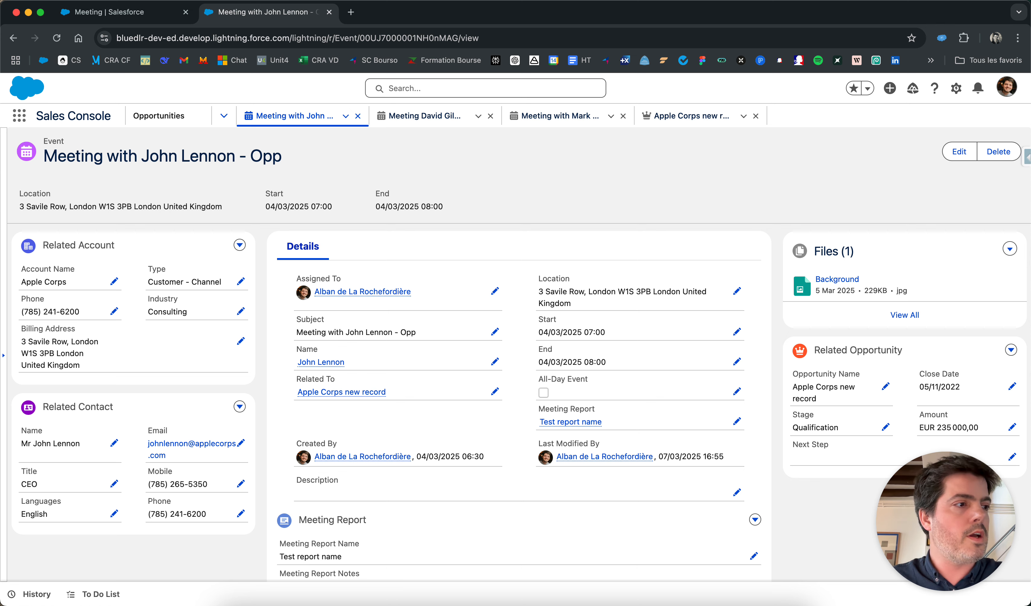
# Open Setup in Object Manager, find the Activity object and display its fields and relationships
pyautogui.click(956, 89)
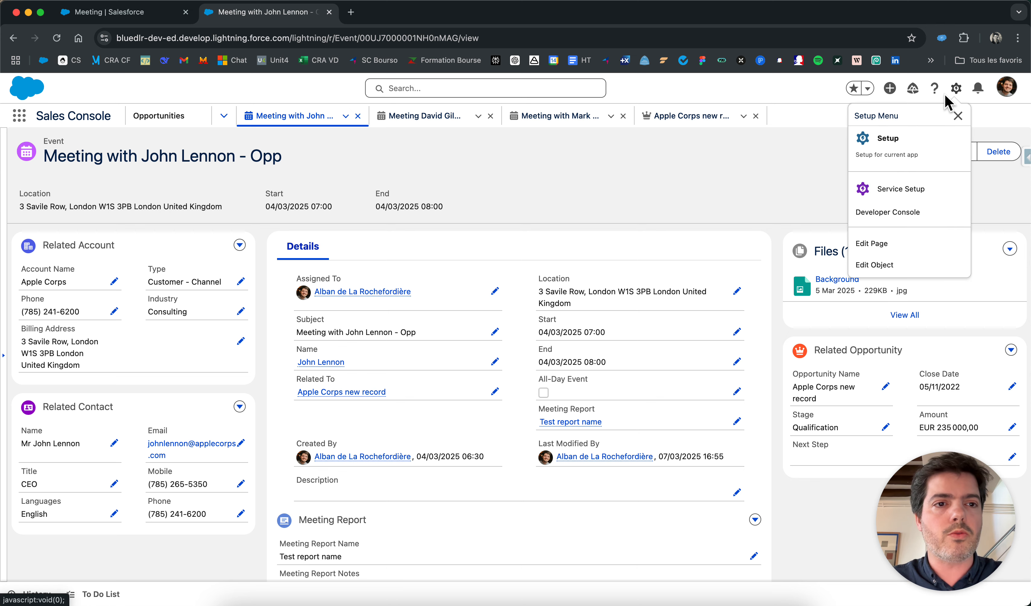
pyautogui.click(913, 151)
pyautogui.click(154, 118)
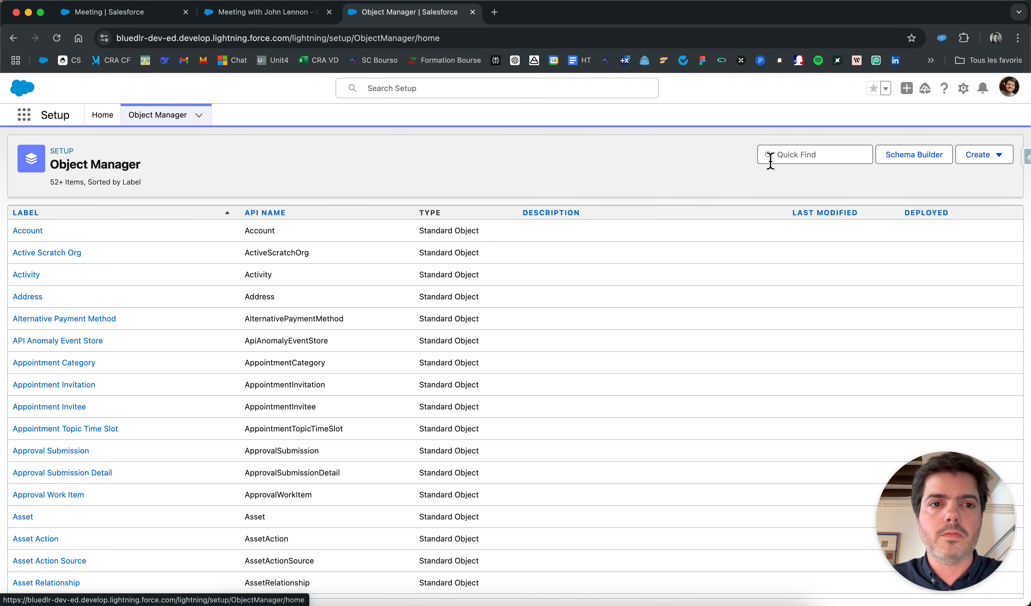
pyautogui.click(800, 159)
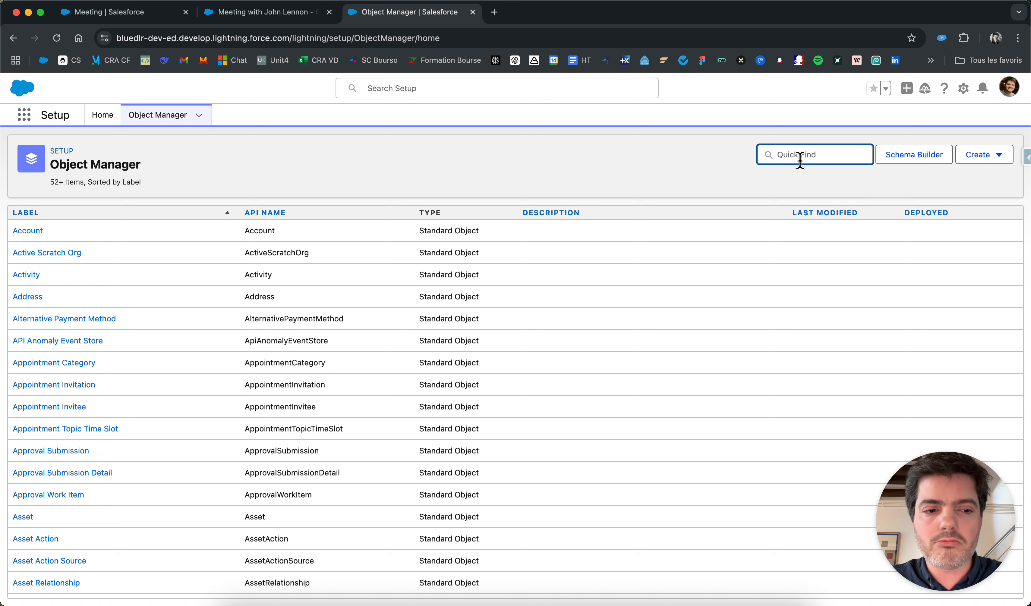
pyautogui.write('activit')
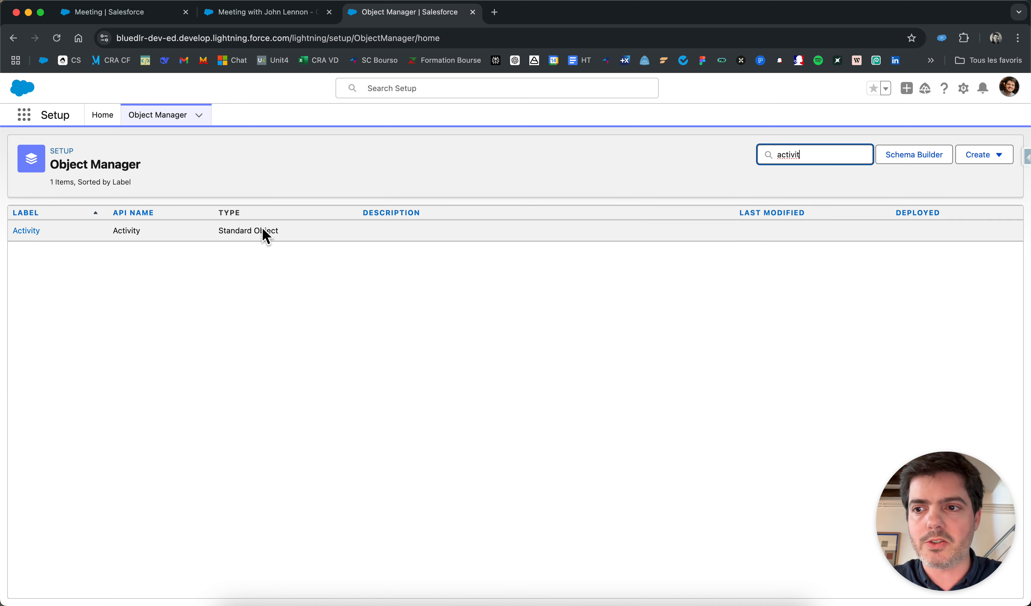
pyautogui.click(23, 234)
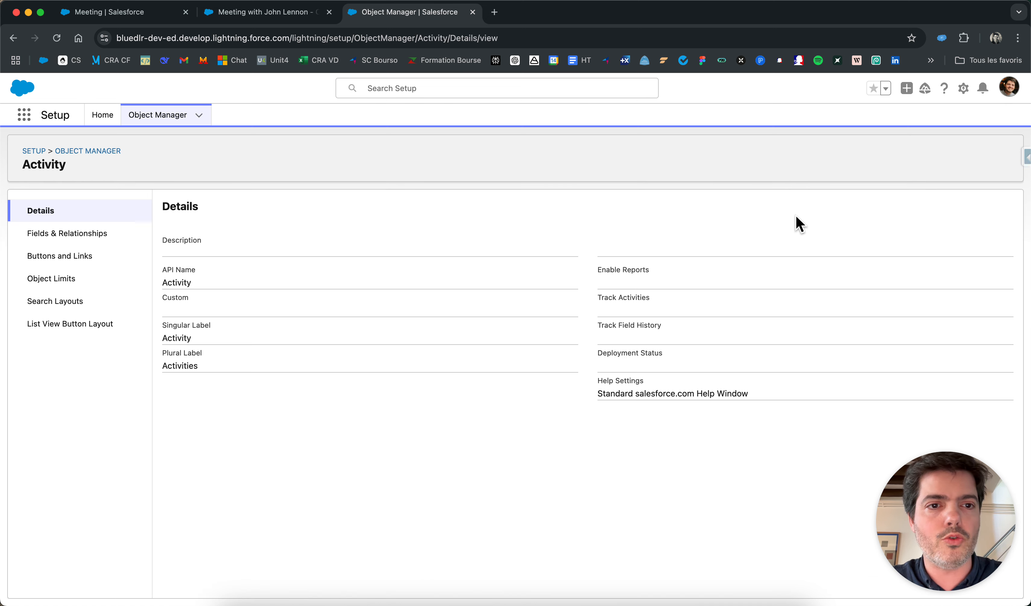
pyautogui.click(81, 233)
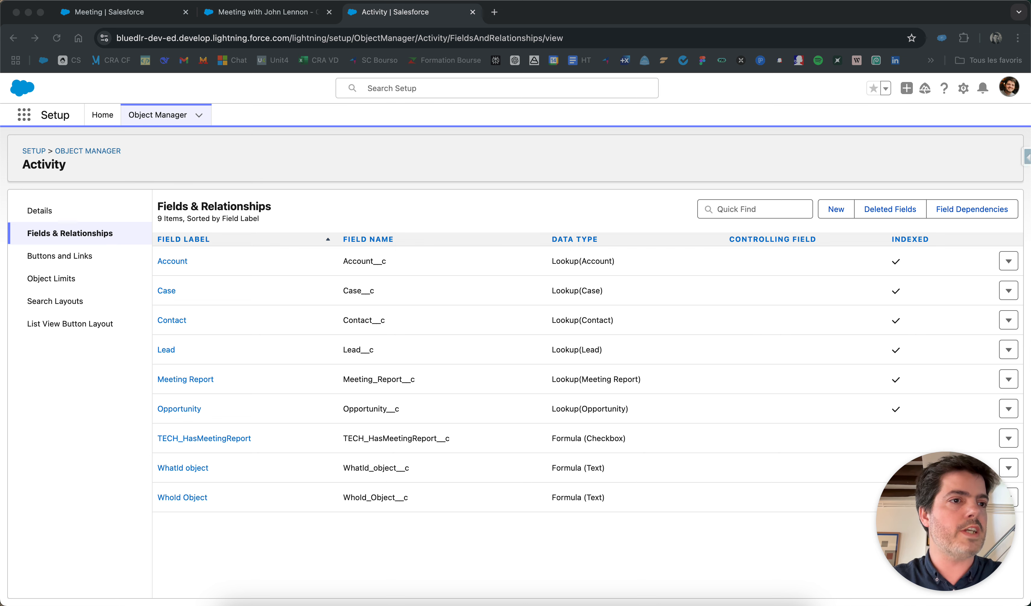
# Consult the OneNote table of record ID prefixes per object and return to the Activity fields in Salesforce
pyautogui.moveTo(1028, 25); pyautogui.dragTo(254, 28)
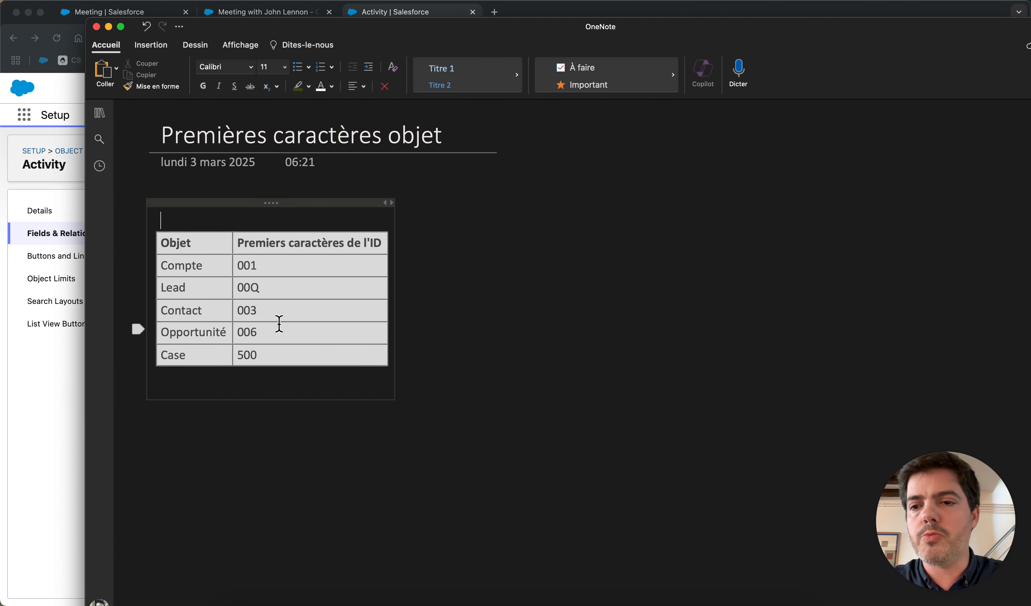
pyautogui.click(271, 370)
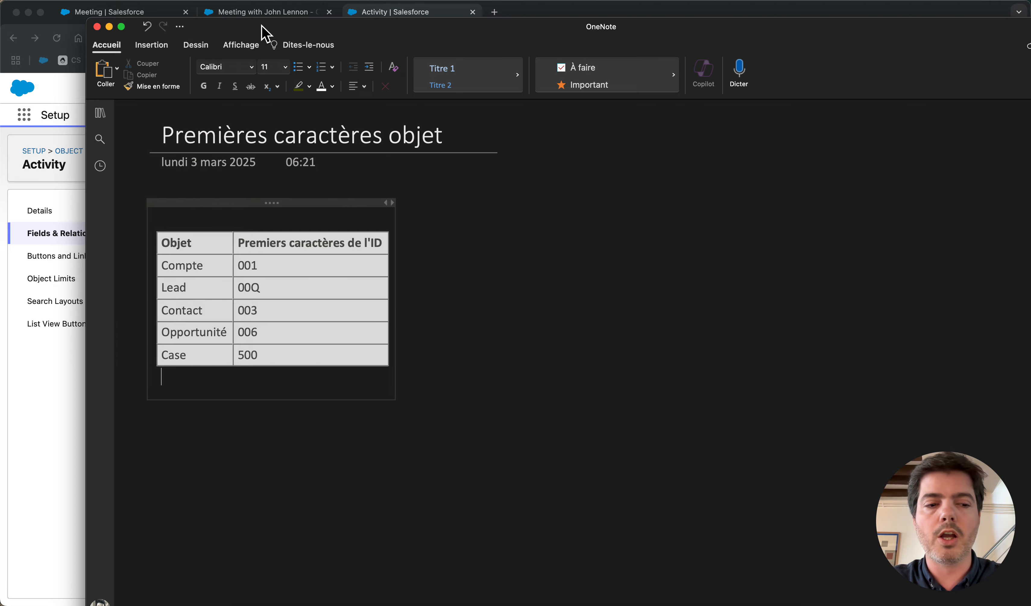
pyautogui.moveTo(260, 26); pyautogui.dragTo(1030, 41)
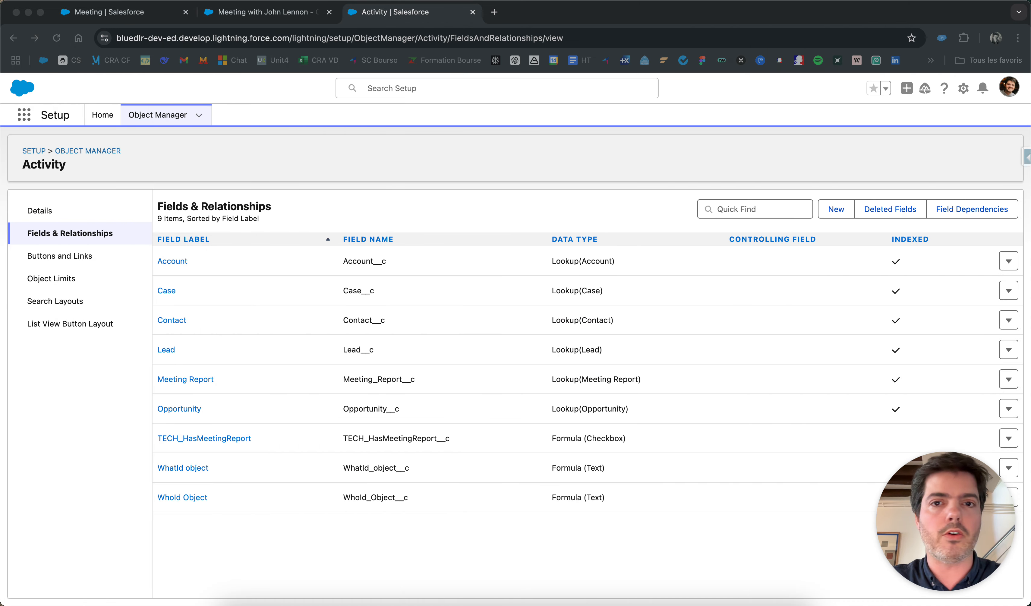
pyautogui.click(193, 150)
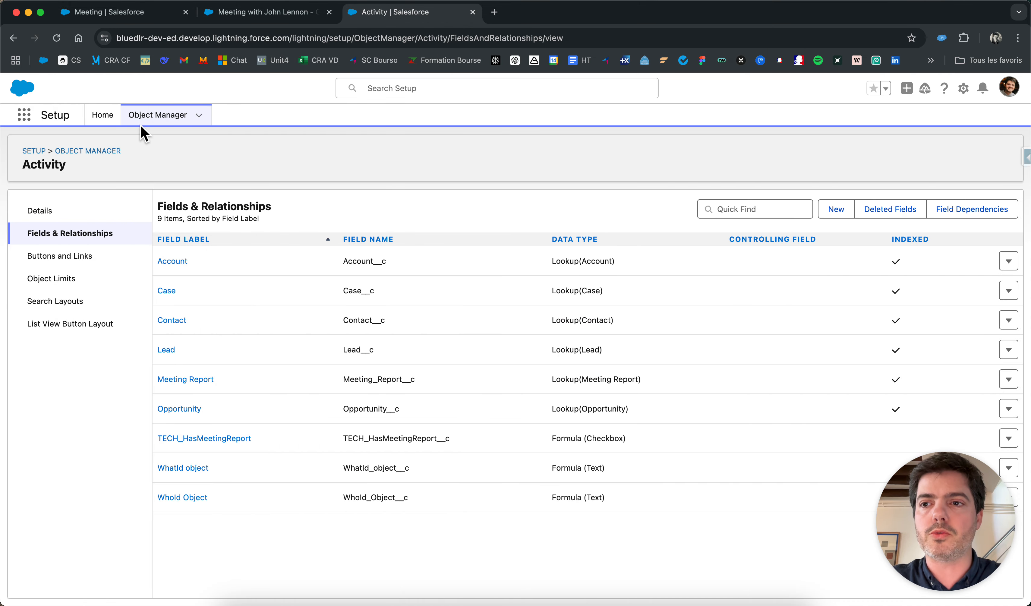
# Find Flows from Setup Home and open the "ALR - Event Before Save" flow in Flow Builder
pyautogui.click(96, 118)
pyautogui.click(77, 144)
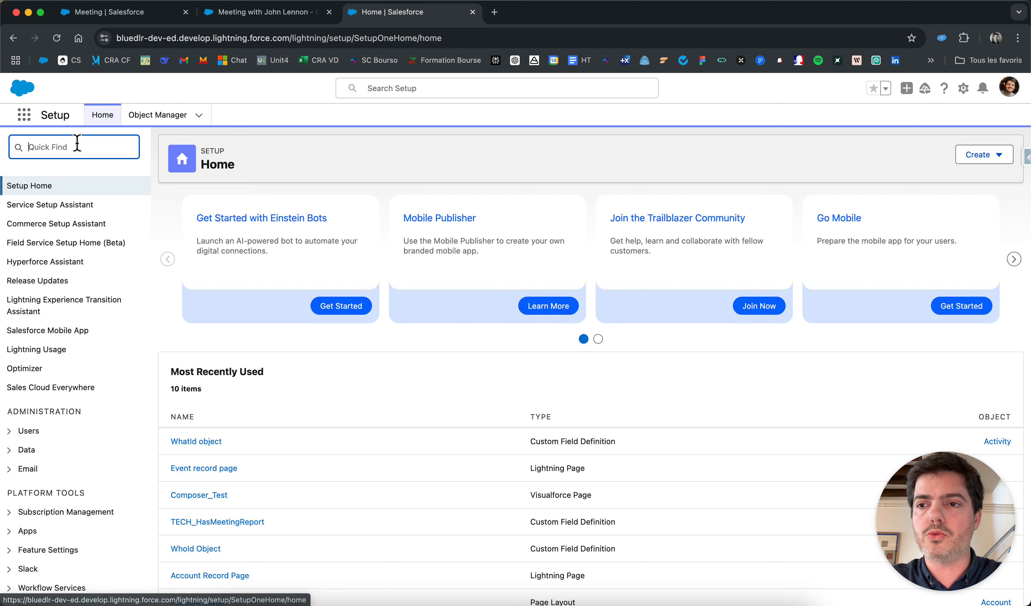
pyautogui.write('flow')
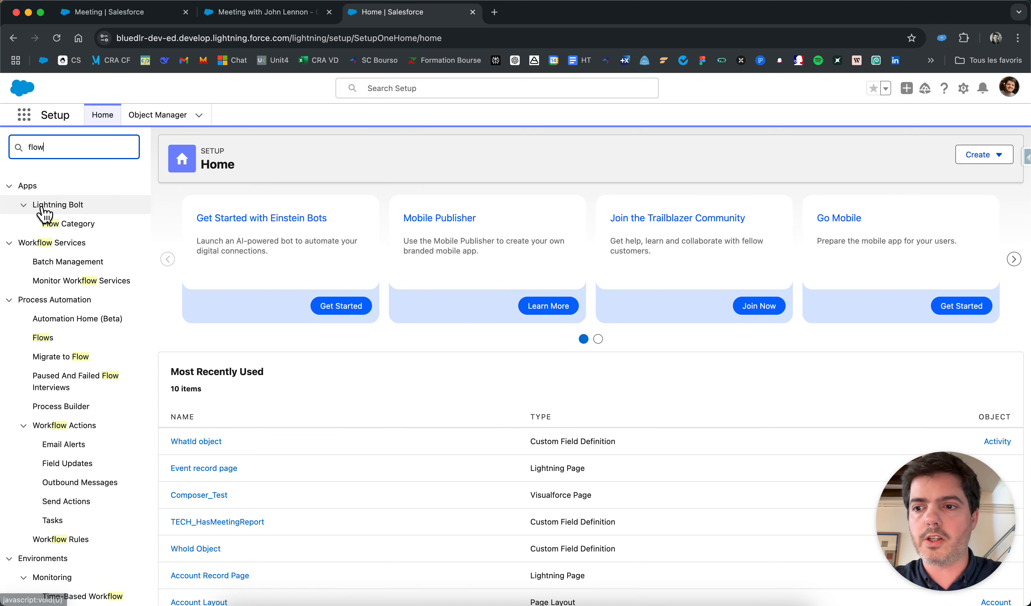
pyautogui.click(51, 339)
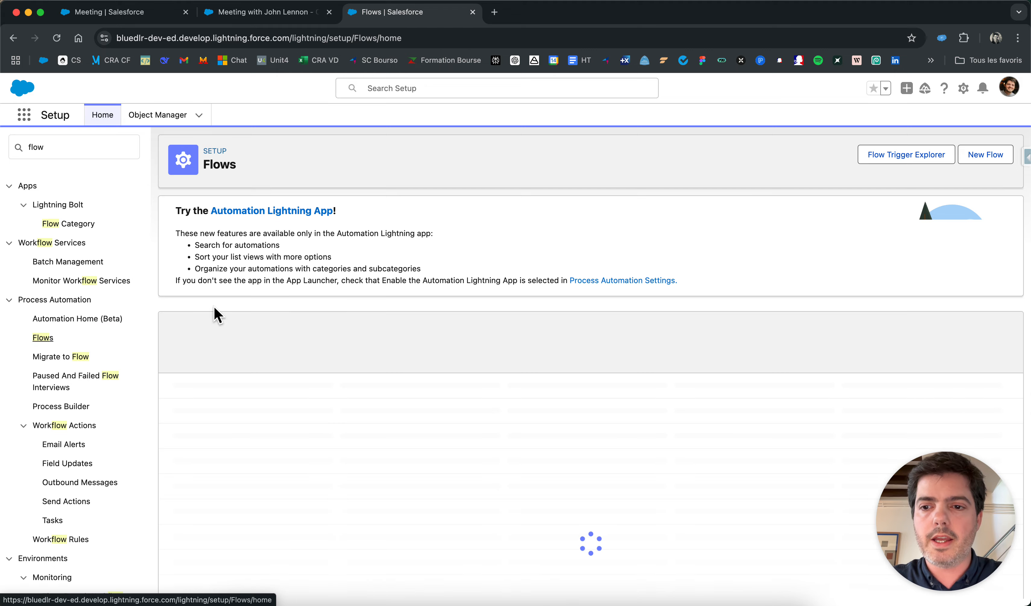
pyautogui.scroll(-10, 312, 331)
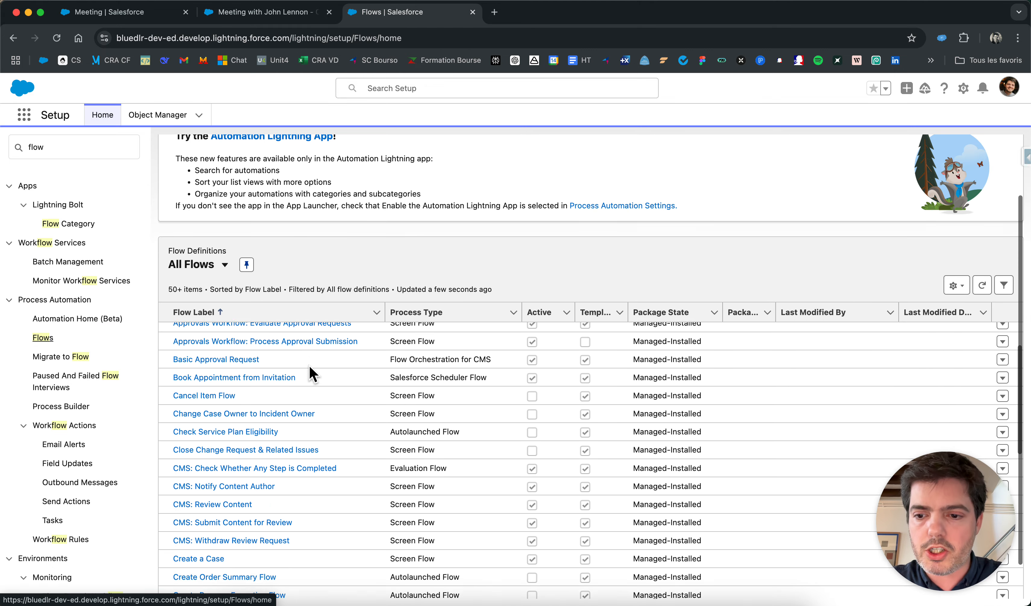
pyautogui.scroll(-10, 311, 375)
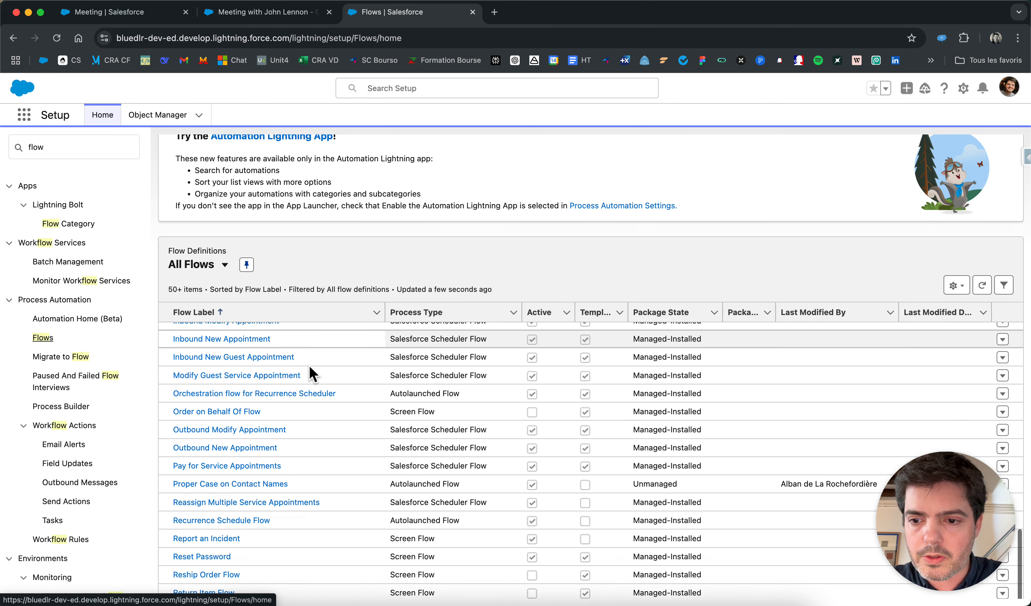
pyautogui.scroll(15, 279, 375)
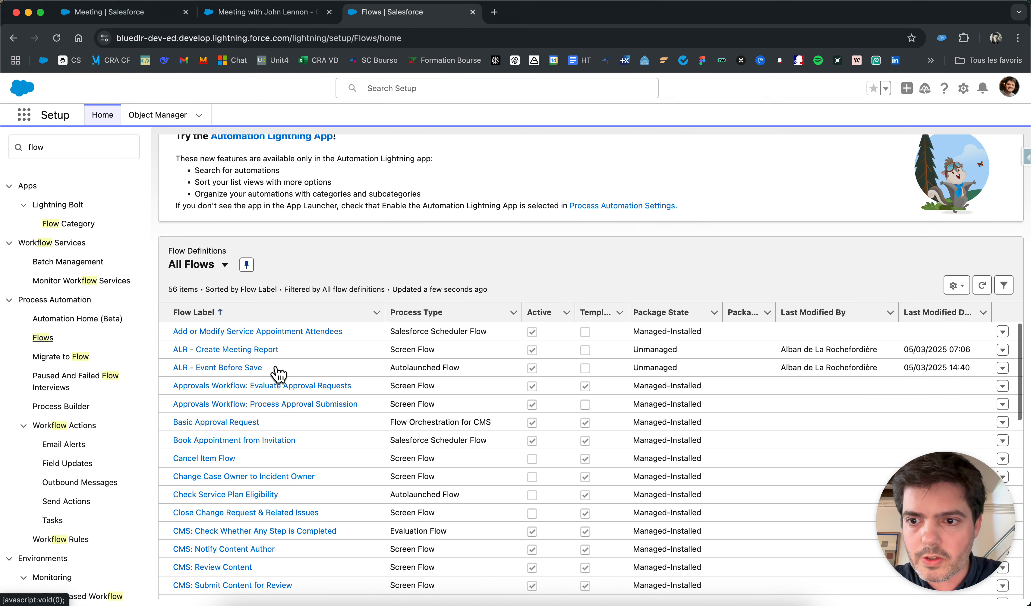
pyautogui.click(238, 368)
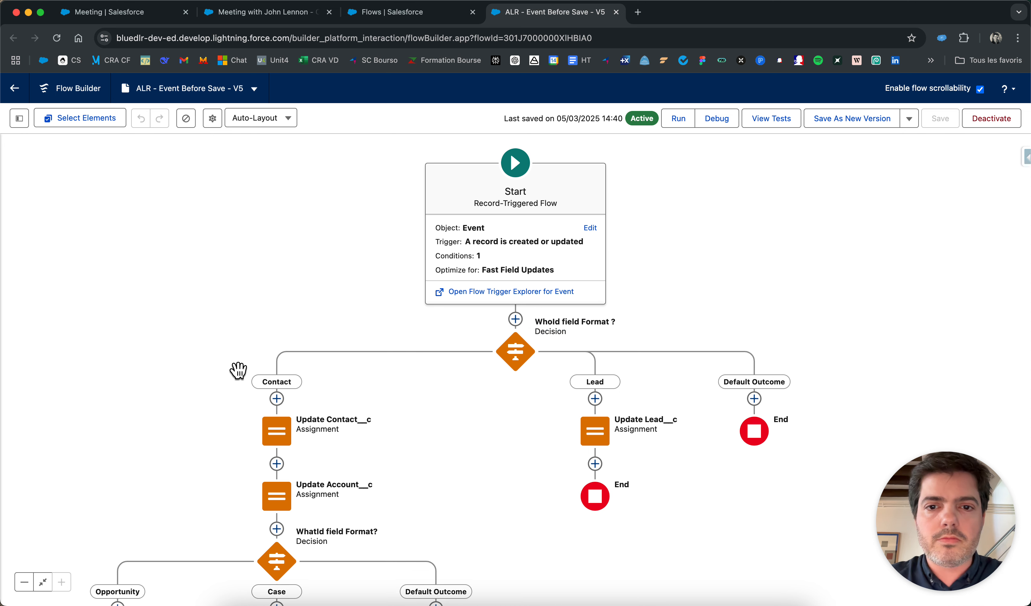
# Open the Start element's configuration and review its object, trigger and entry condition settings
pyautogui.scroll(-2, 344, 273)
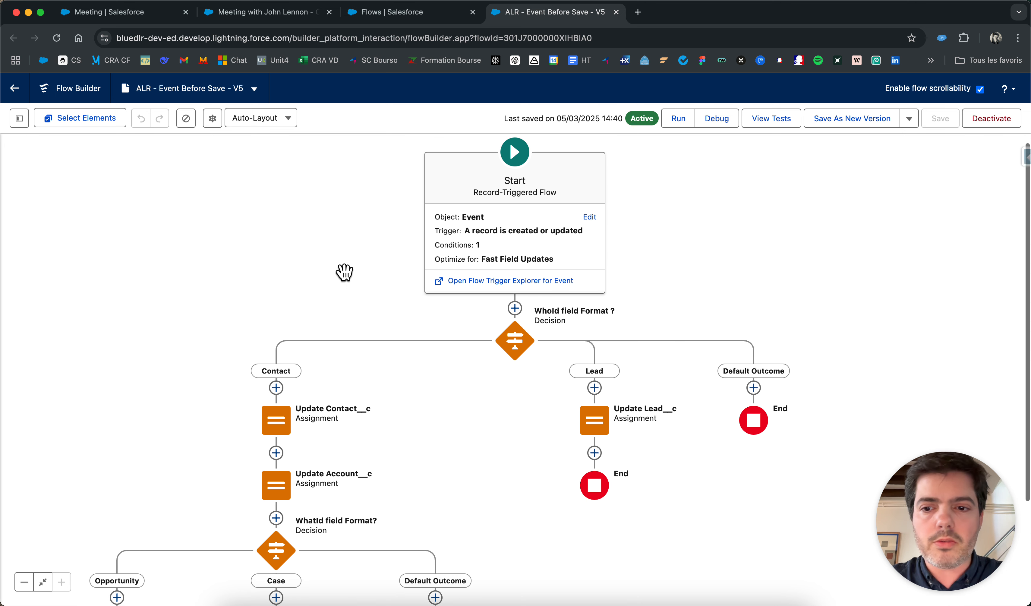
pyautogui.scroll(2, 345, 272)
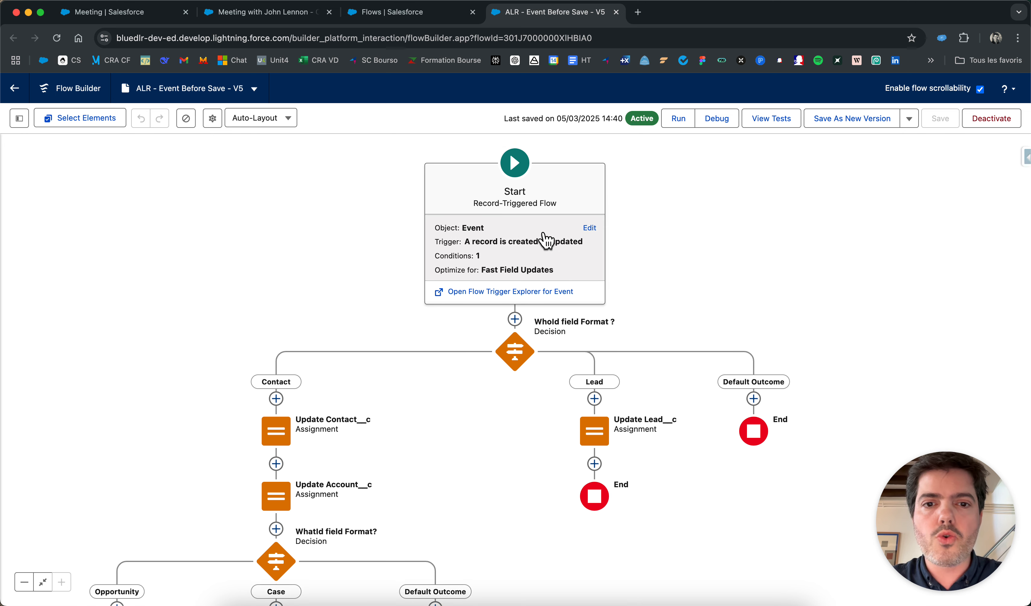
pyautogui.click(589, 228)
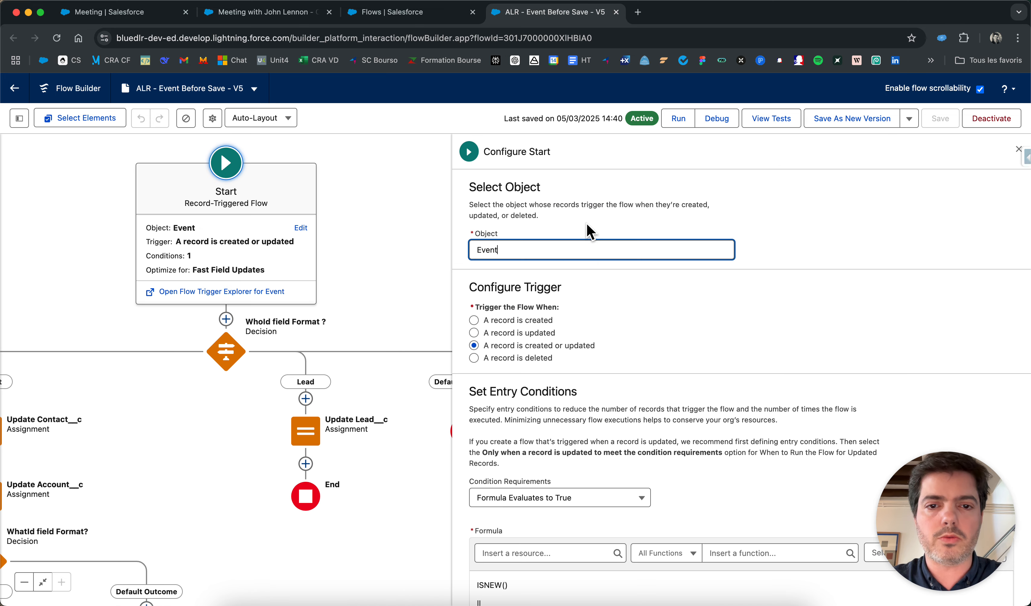
pyautogui.scroll(-5, 587, 227)
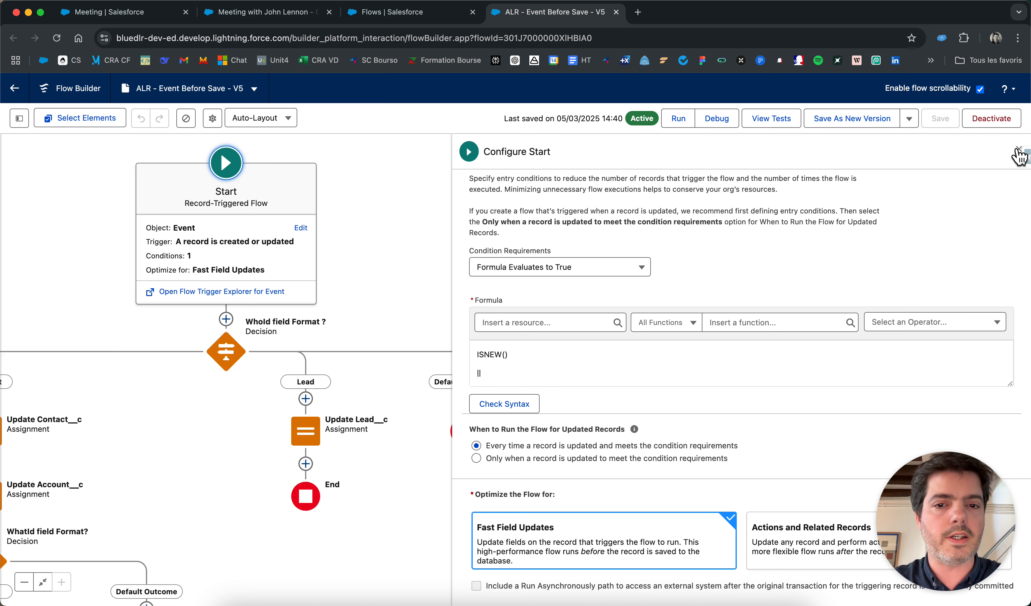
# Look over the flow's Contact branch, including the WhatId decision and the Opportunity and Case assignments
pyautogui.scroll(-10, 368, 198)
pyautogui.hscroll(-5, 368, 198)
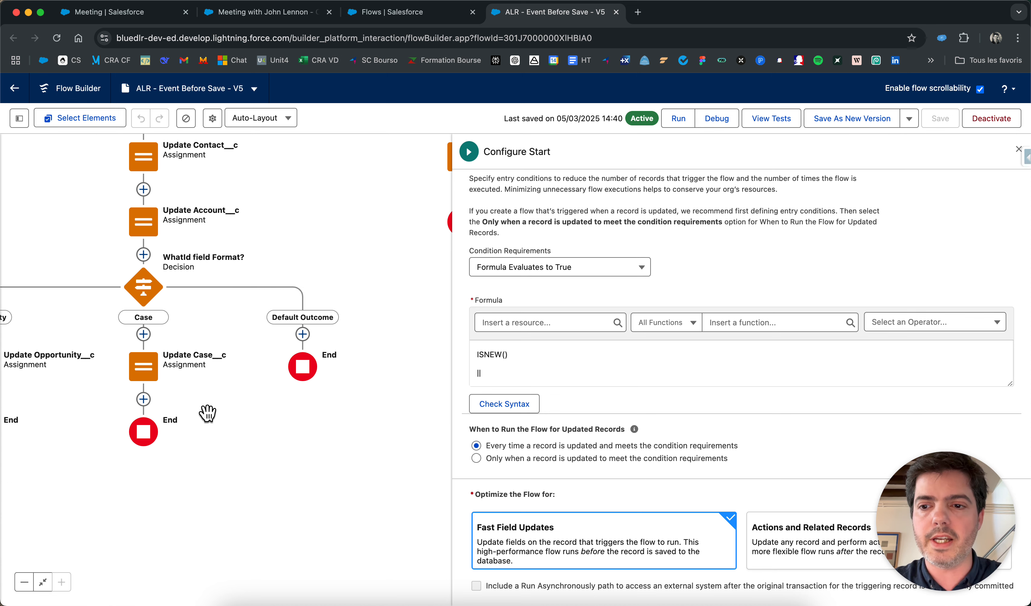
pyautogui.scroll(-3, 279, 361)
pyautogui.hscroll(-3, 279, 361)
pyautogui.scroll(4, 329, 460)
pyautogui.hscroll(1, 329, 460)
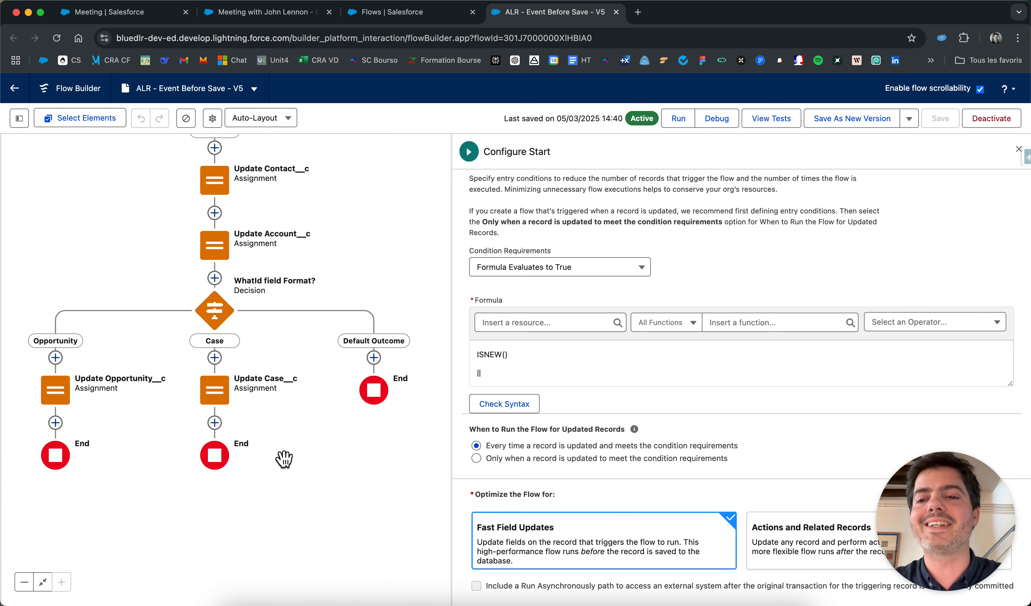
pyautogui.moveTo(158, 403); pyautogui.dragTo(118, 543)
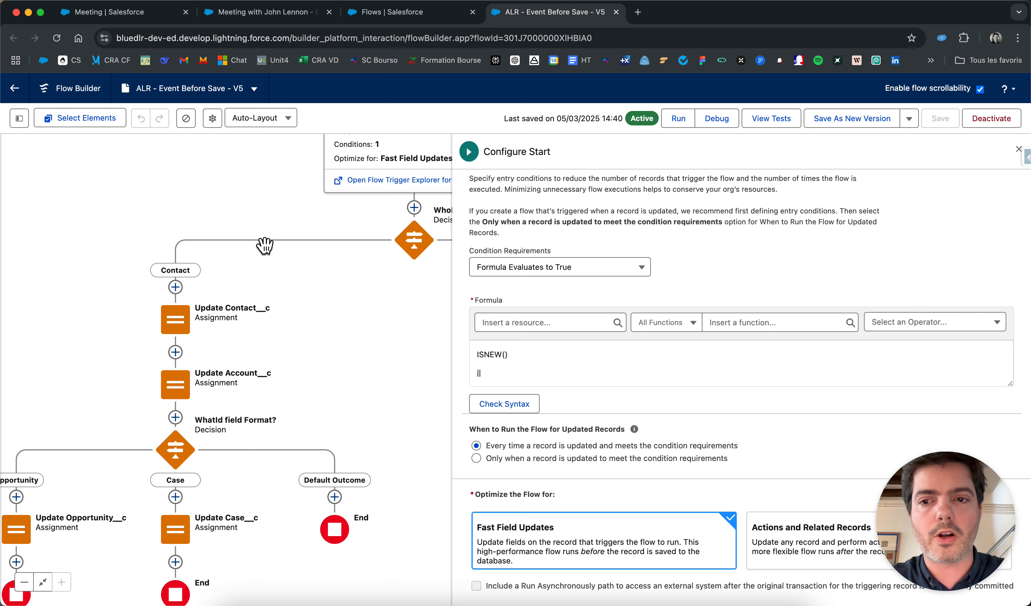
# Examine the Start element's trigger options and the full entry condition formula, and close its configuration
pyautogui.scroll(3, 578, 381)
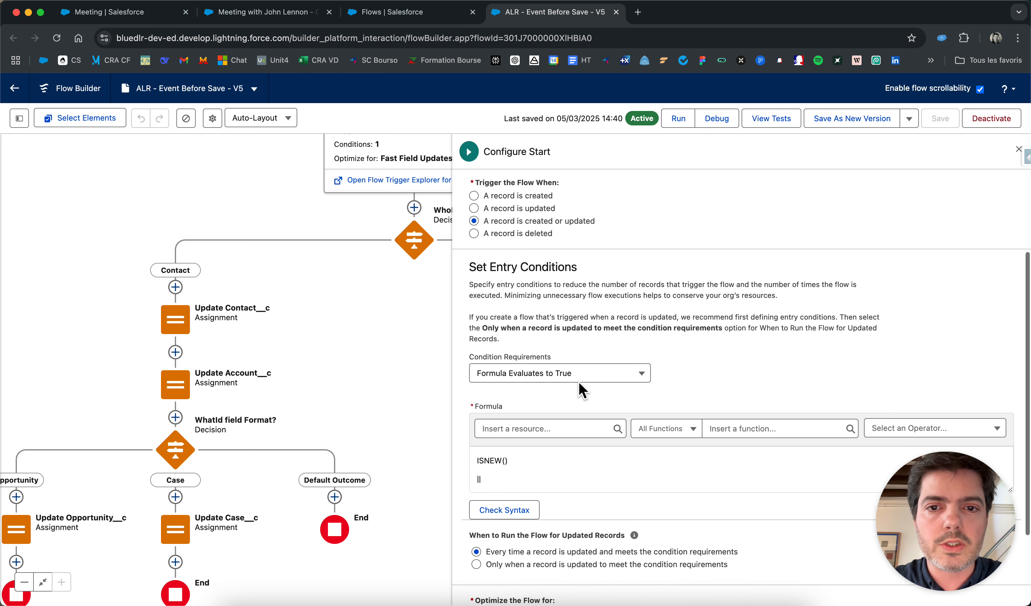
pyautogui.scroll(2, 578, 381)
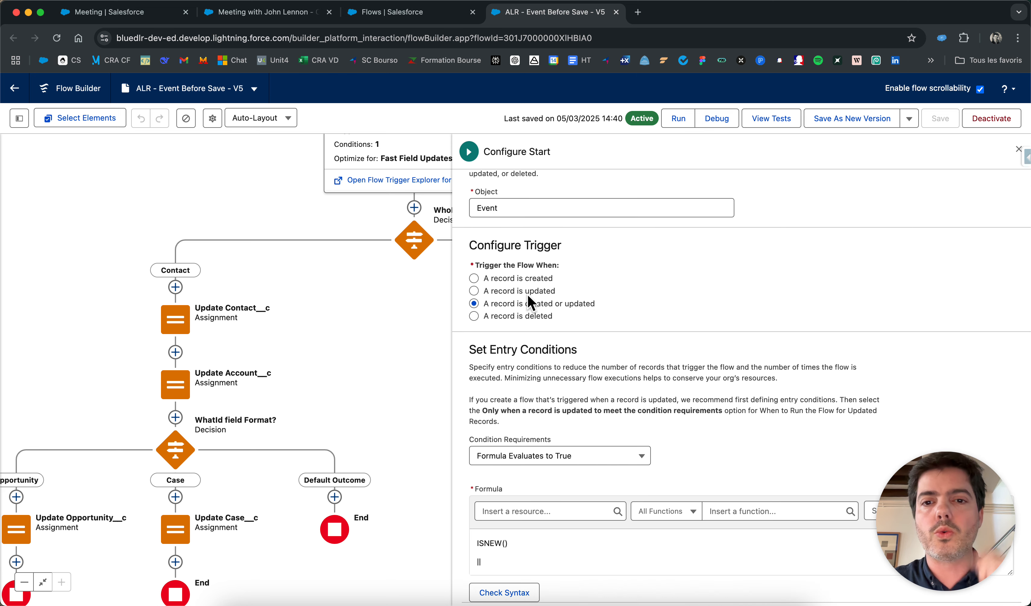
pyautogui.scroll(1, 531, 258)
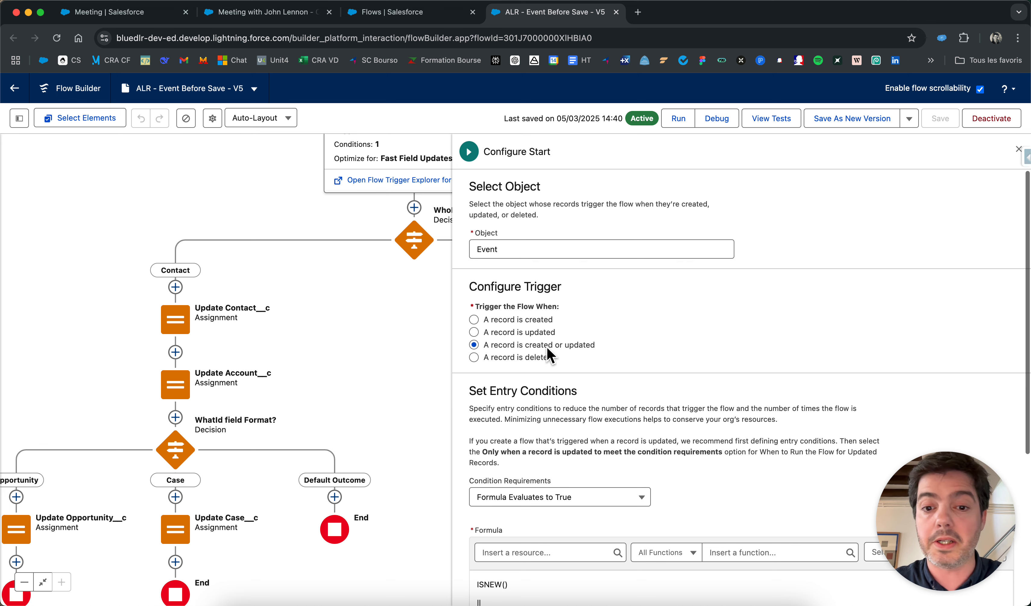
pyautogui.scroll(-1, 546, 348)
pyautogui.scroll(-4, 547, 346)
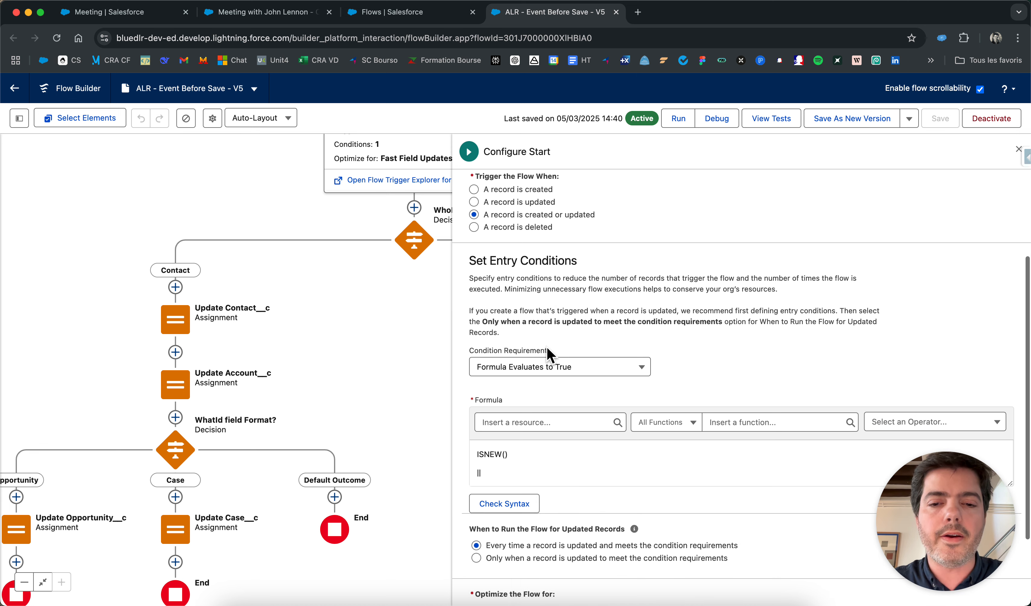
pyautogui.click(506, 359)
pyautogui.scroll(-2, 505, 359)
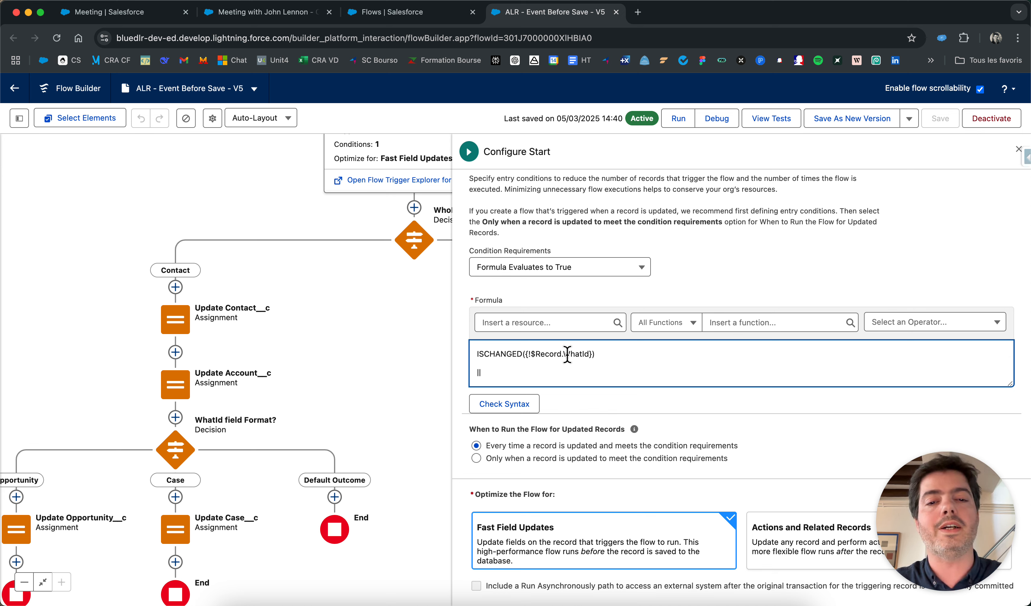
pyautogui.scroll(-1, 589, 357)
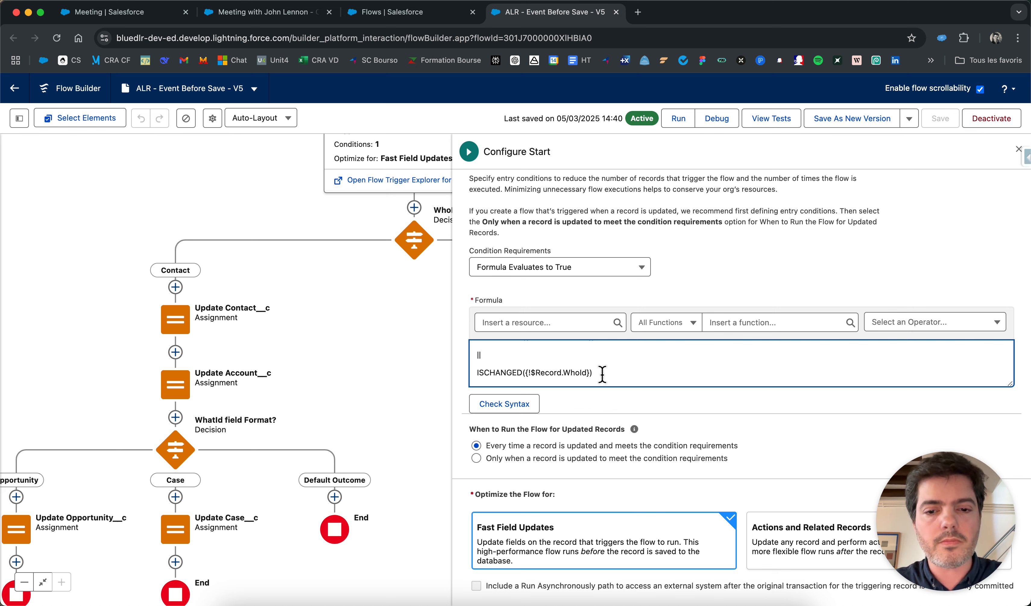
pyautogui.click(1019, 148)
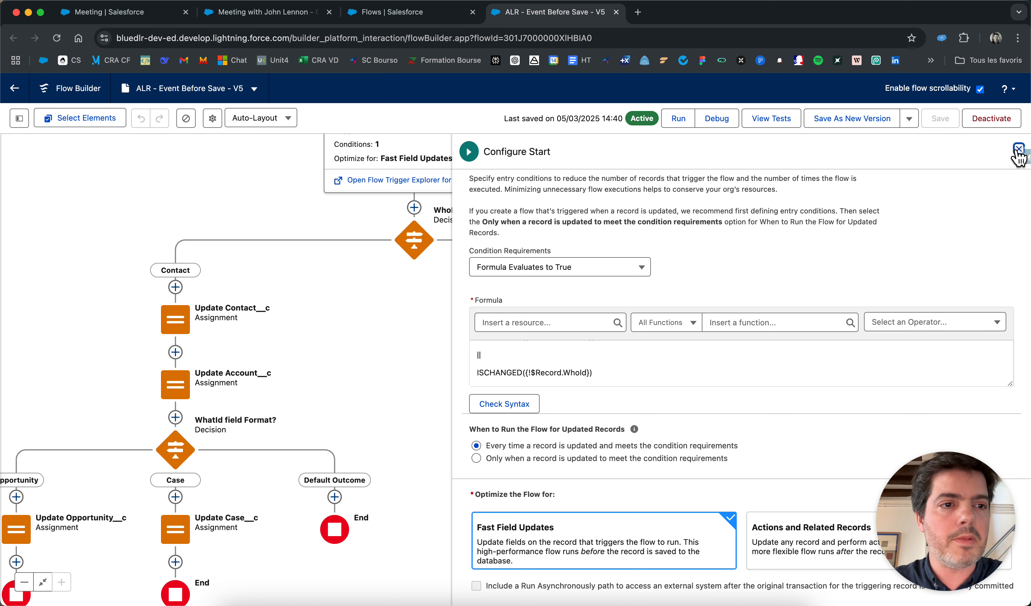
# Open the WhoId field format decision and inspect the conditions of its Contact and Lead outcomes
pyautogui.moveTo(868, 366); pyautogui.dragTo(879, 136)
pyautogui.moveTo(858, 301); pyautogui.dragTo(858, 176)
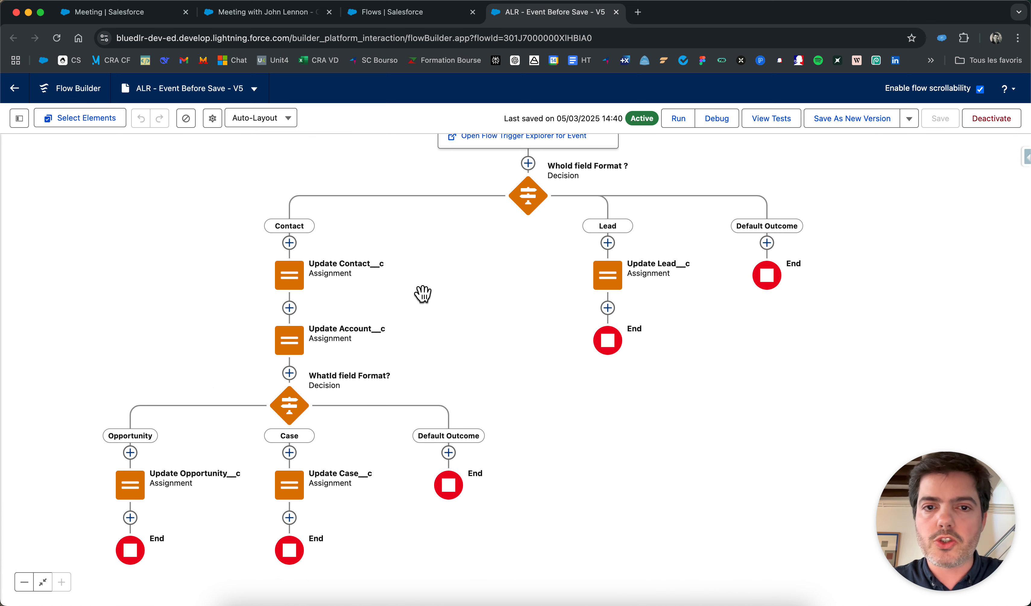
pyautogui.click(527, 206)
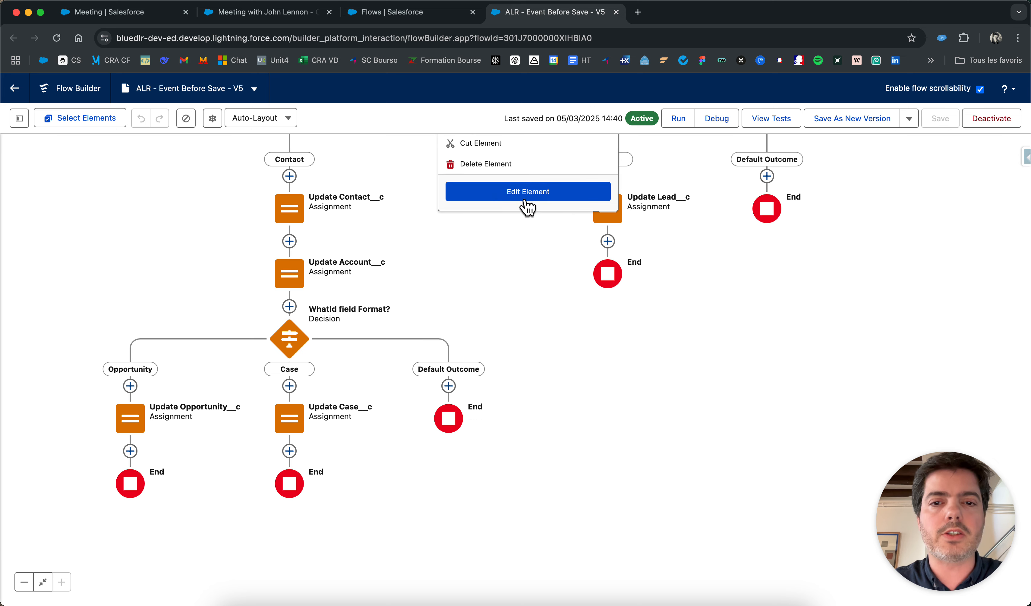
pyautogui.click(527, 195)
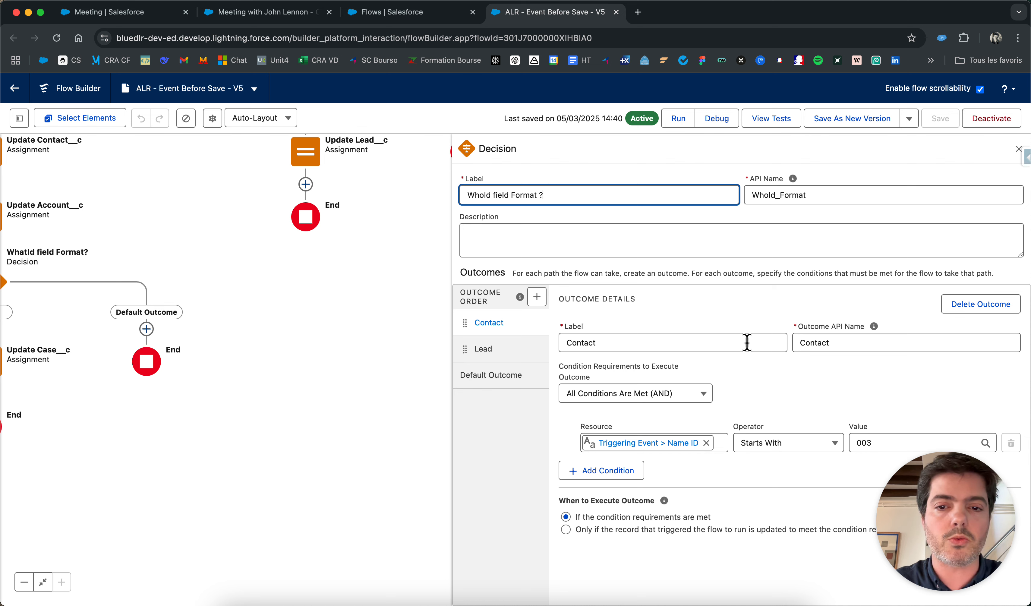
pyautogui.click(483, 349)
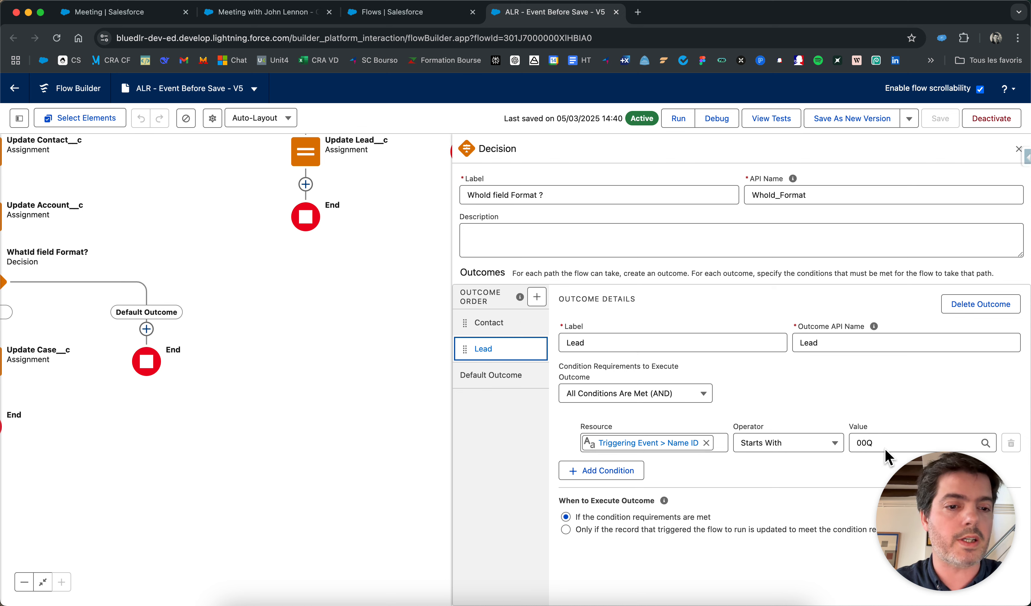
# Close the WhoId decision's configuration and inspect the variable and value used in the Contact branch's Update Contact__c assignment
pyautogui.click(1017, 148)
pyautogui.moveTo(684, 281); pyautogui.dragTo(706, 188)
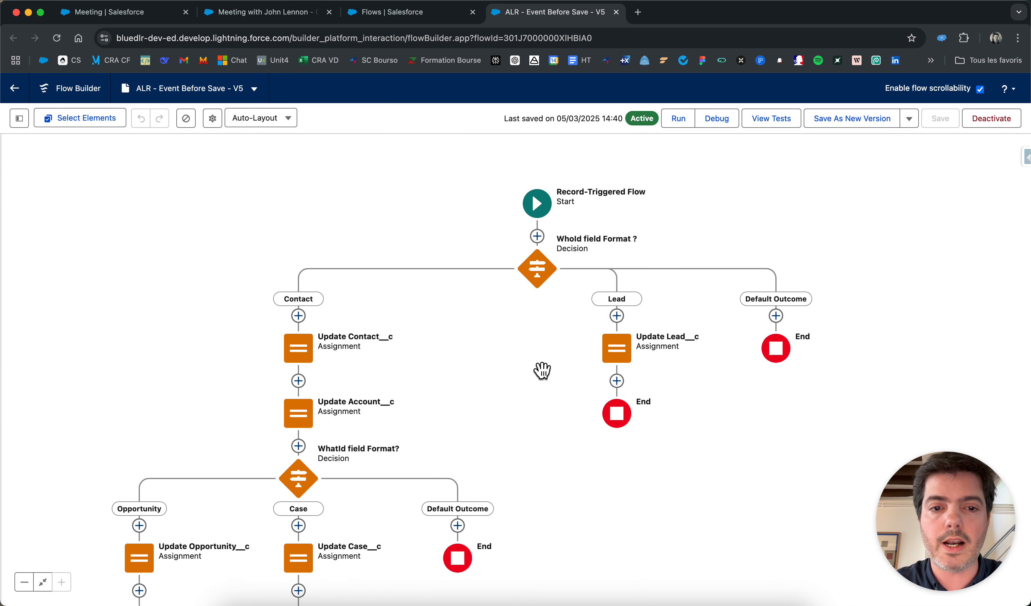
pyautogui.moveTo(543, 370); pyautogui.dragTo(519, 327)
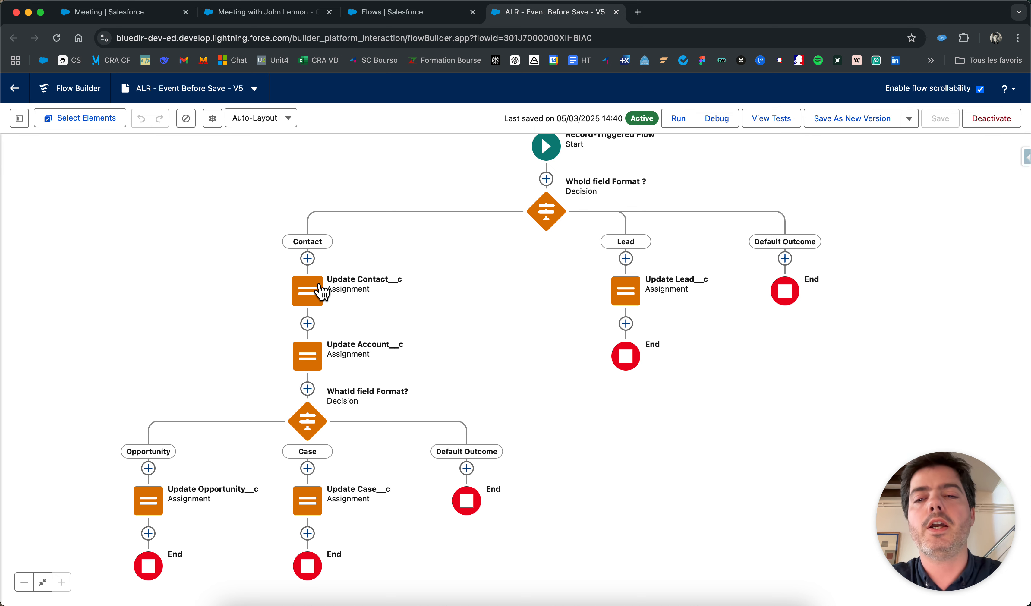
pyautogui.click(305, 292)
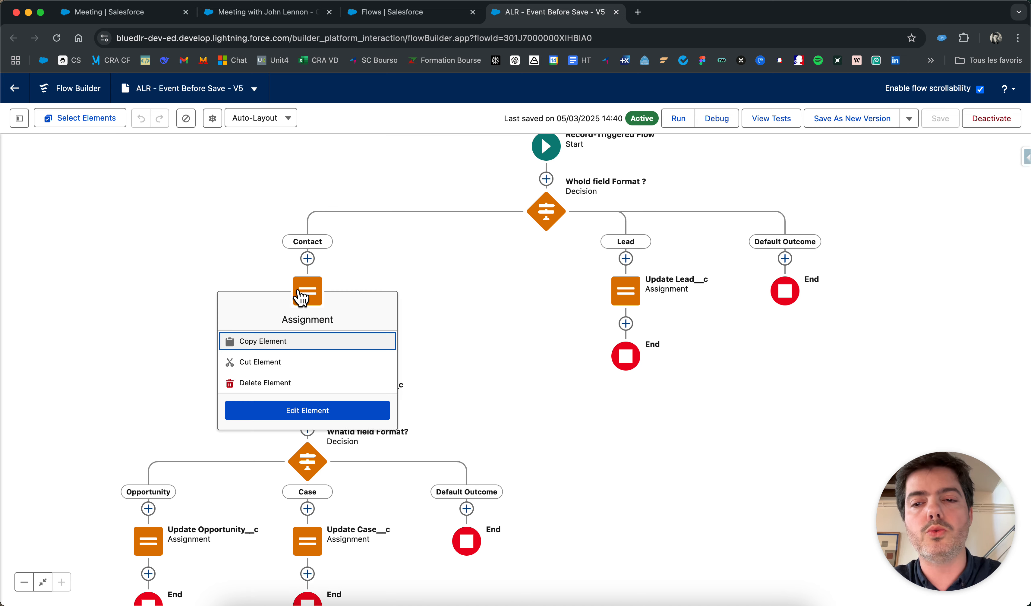
pyautogui.click(300, 411)
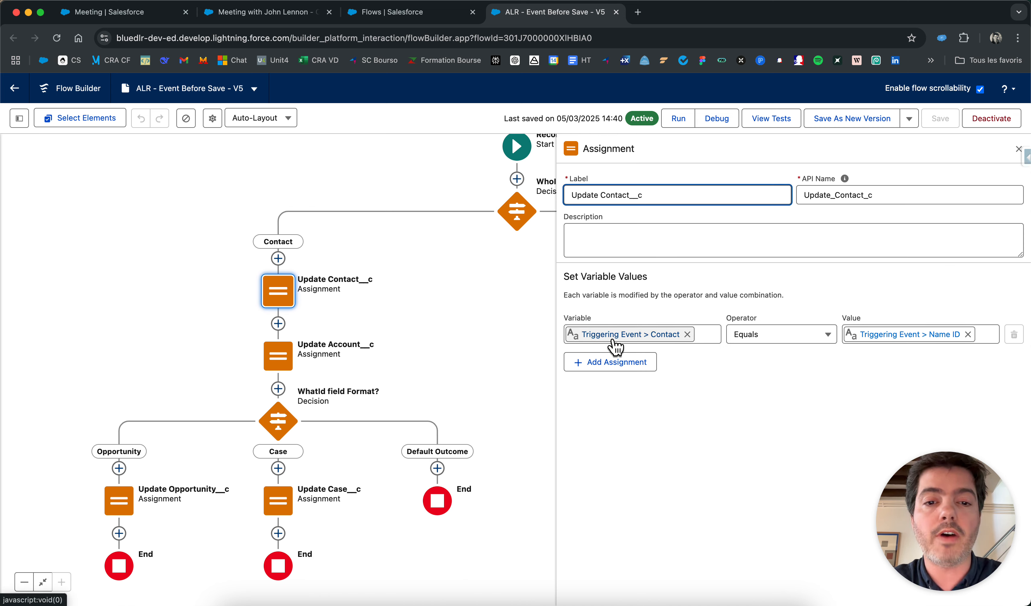
pyautogui.click(661, 337)
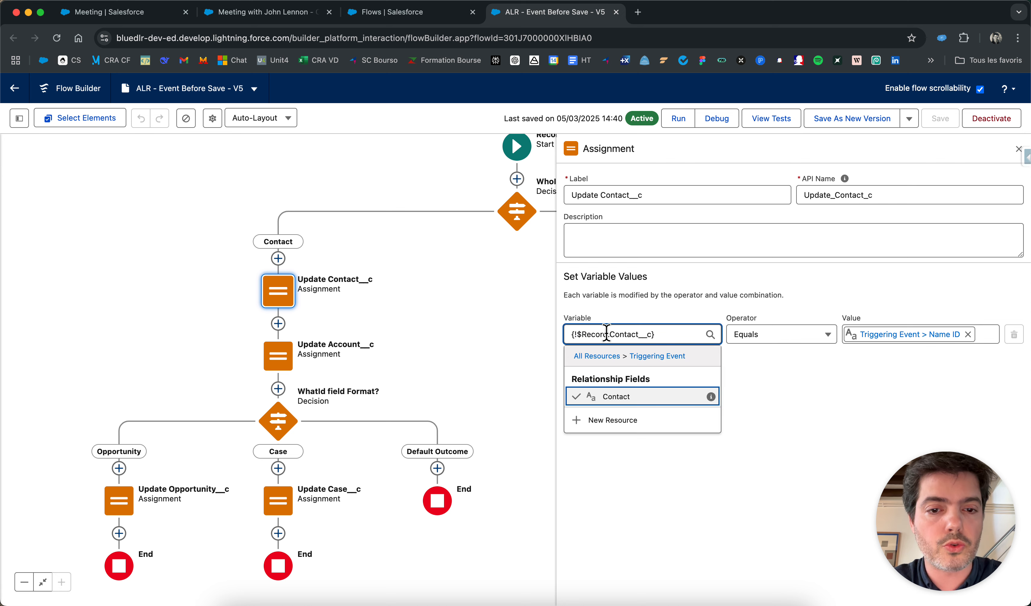
pyautogui.click(805, 394)
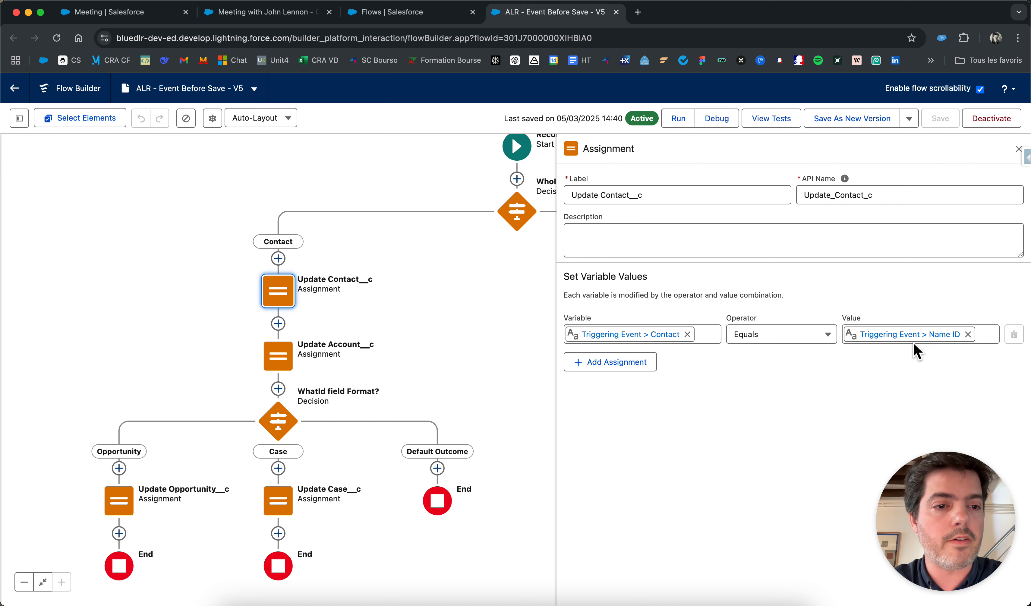
pyautogui.click(927, 334)
pyautogui.click(786, 406)
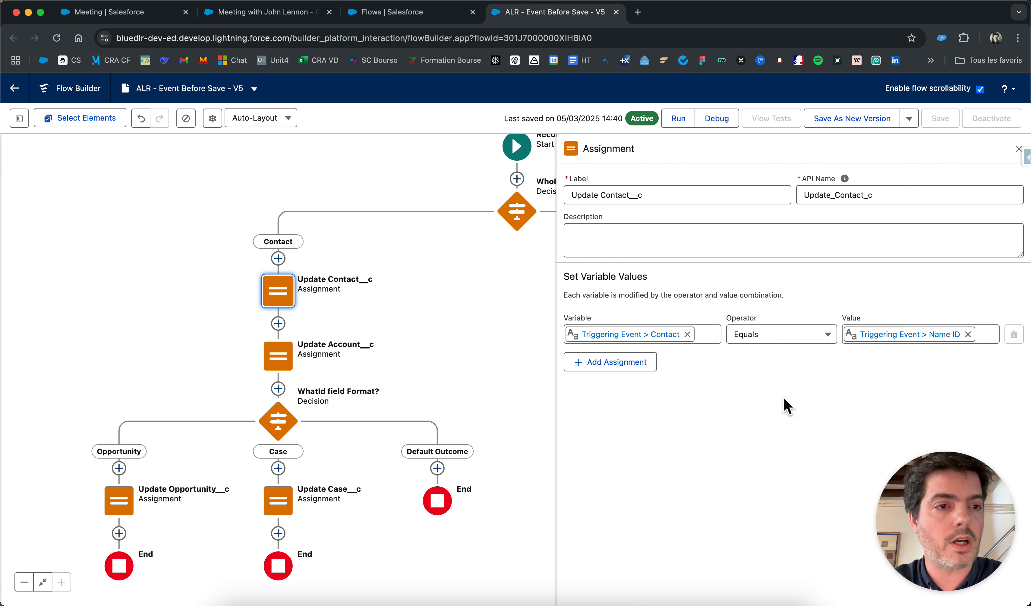
pyautogui.click(1017, 148)
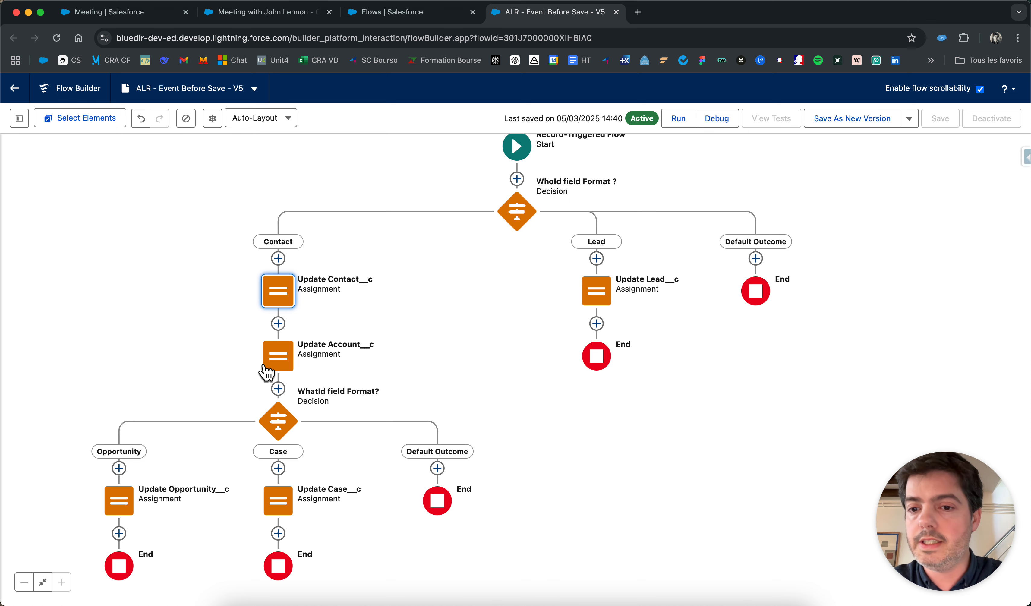
# Inspect the value and variable references of the Update Account__c assignment, and close its configuration
pyautogui.click(278, 357)
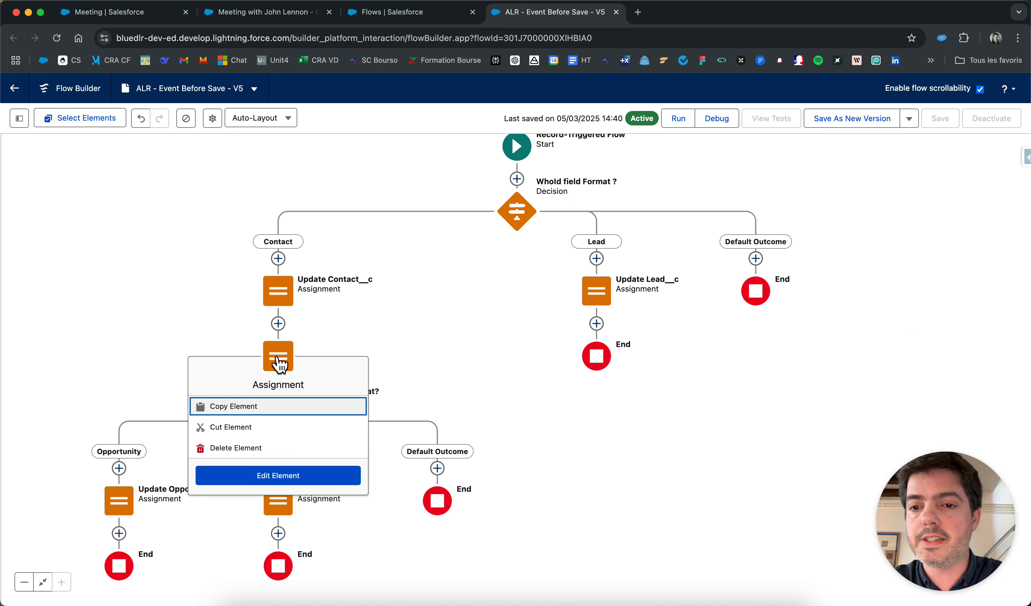
pyautogui.click(280, 477)
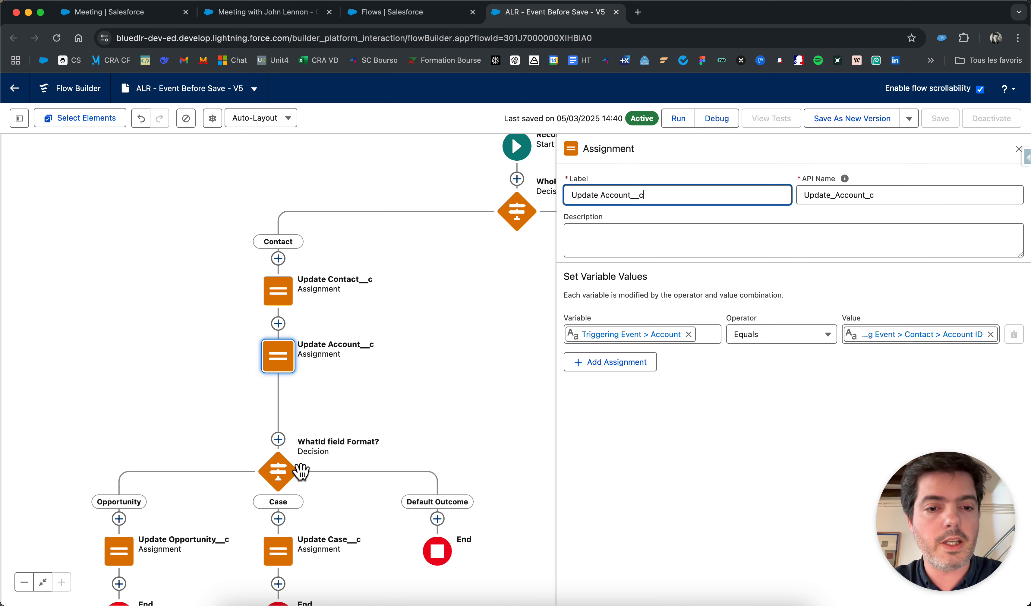
pyautogui.click(908, 337)
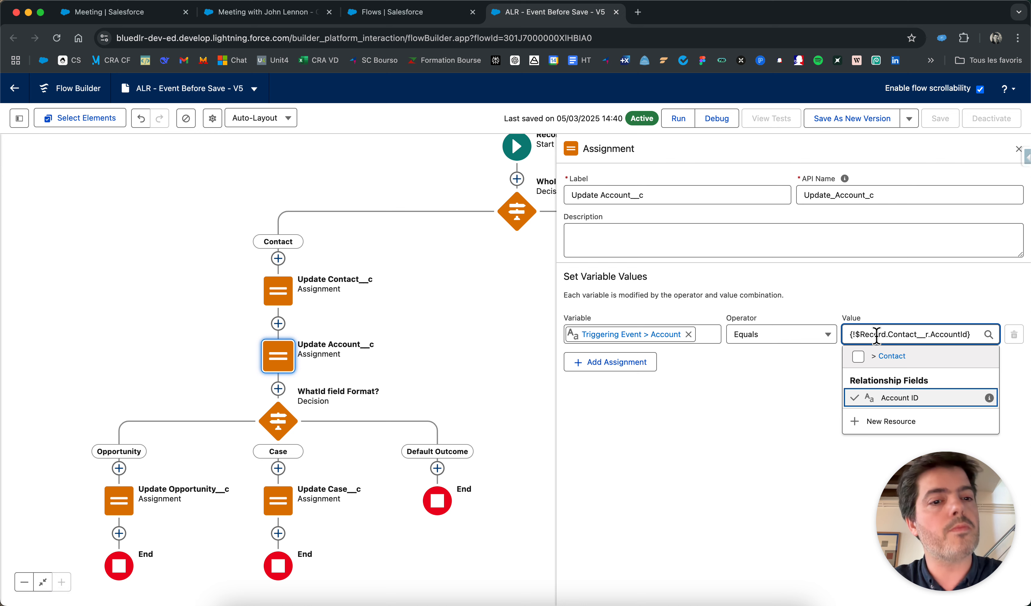
pyautogui.click(944, 309)
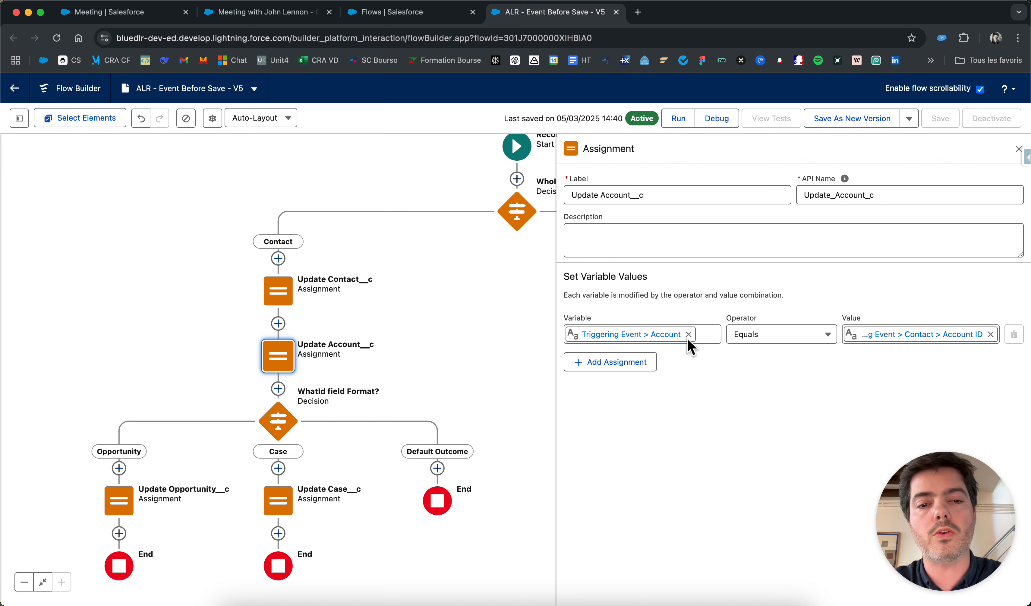
pyautogui.click(661, 335)
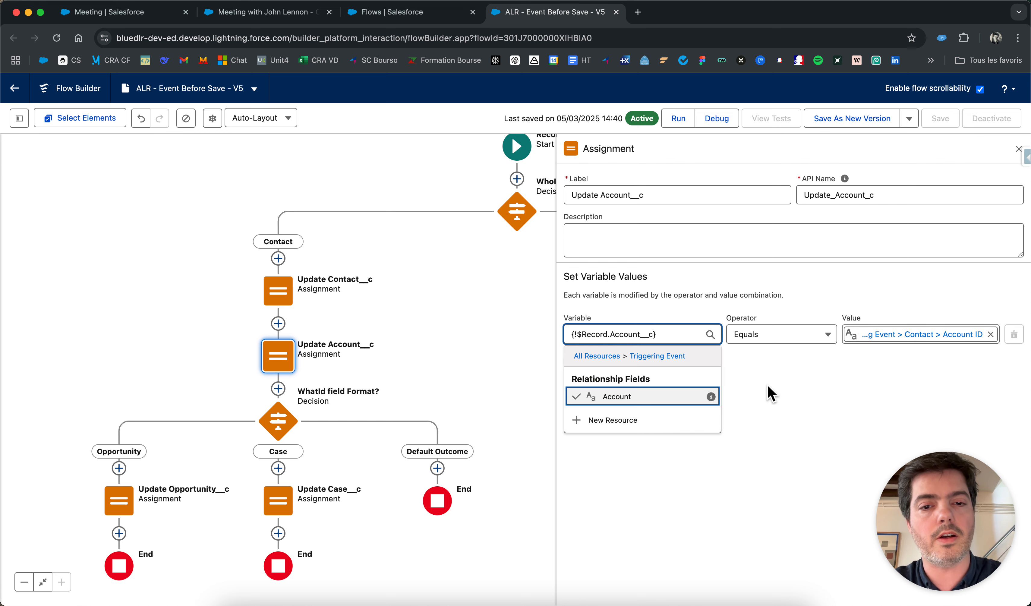
pyautogui.click(770, 393)
pyautogui.click(1017, 150)
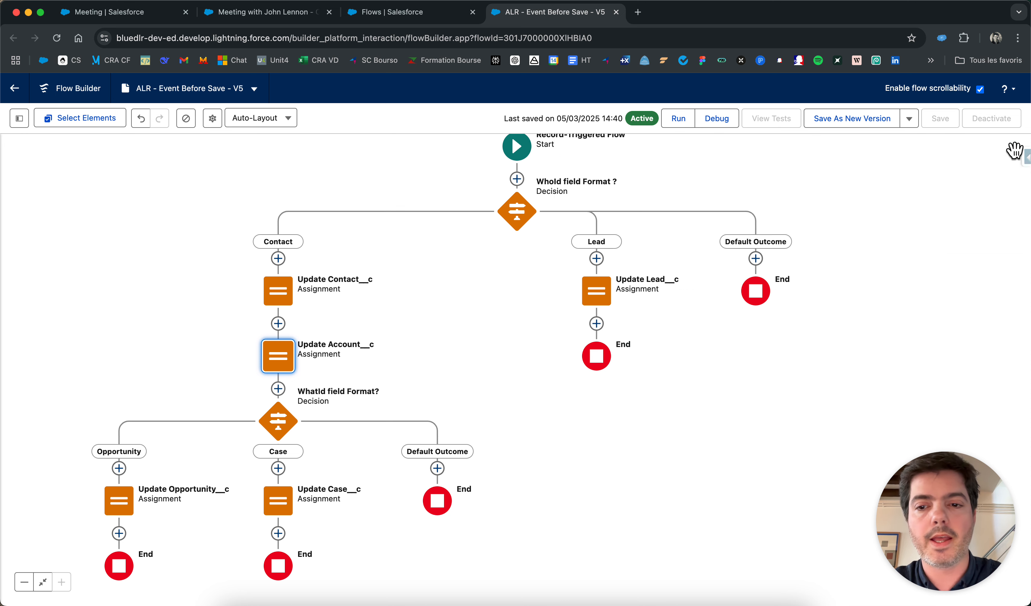
# Review the conditions of the WhatId field Format decision's Opportunity and Case outcomes, and close its configuration
pyautogui.moveTo(663, 456); pyautogui.dragTo(726, 336)
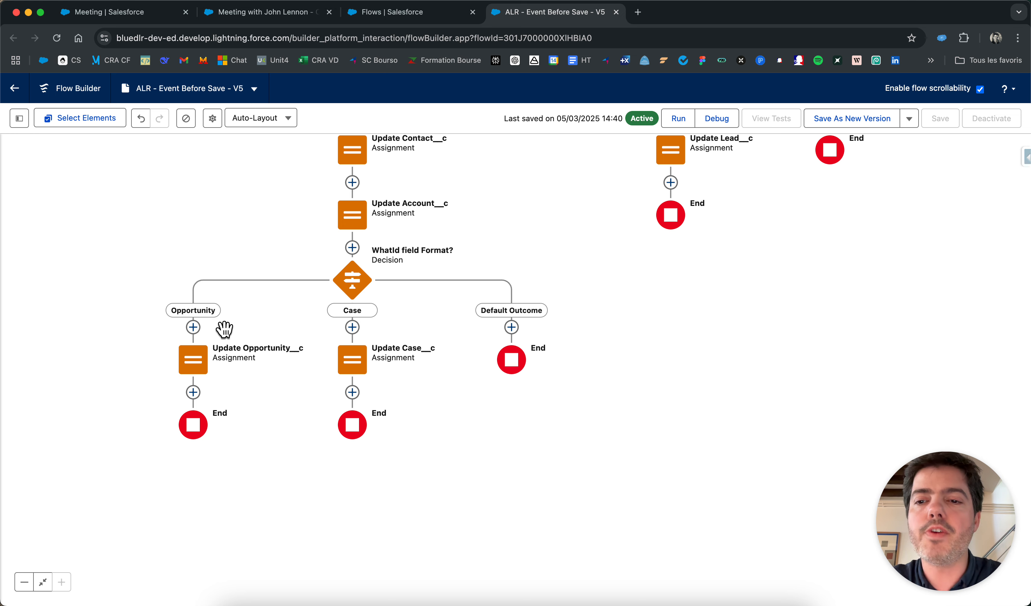
pyautogui.click(338, 283)
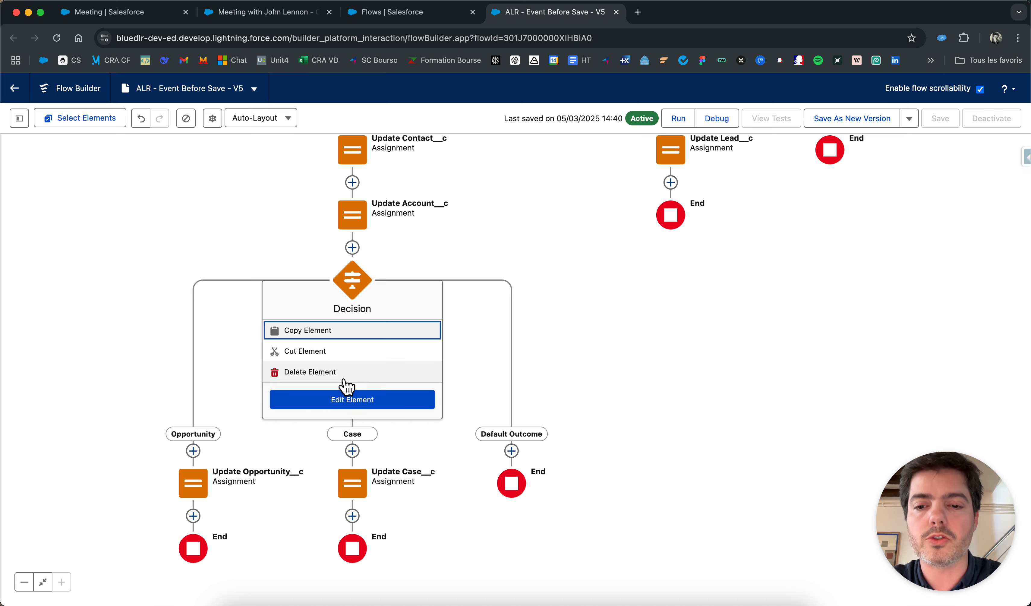
pyautogui.click(347, 400)
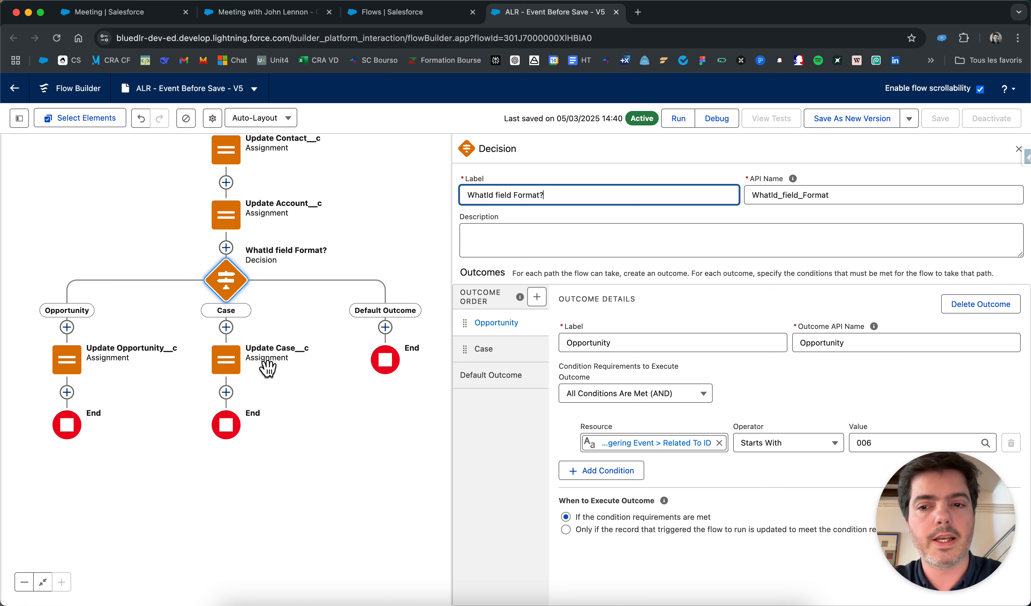
pyautogui.click(485, 348)
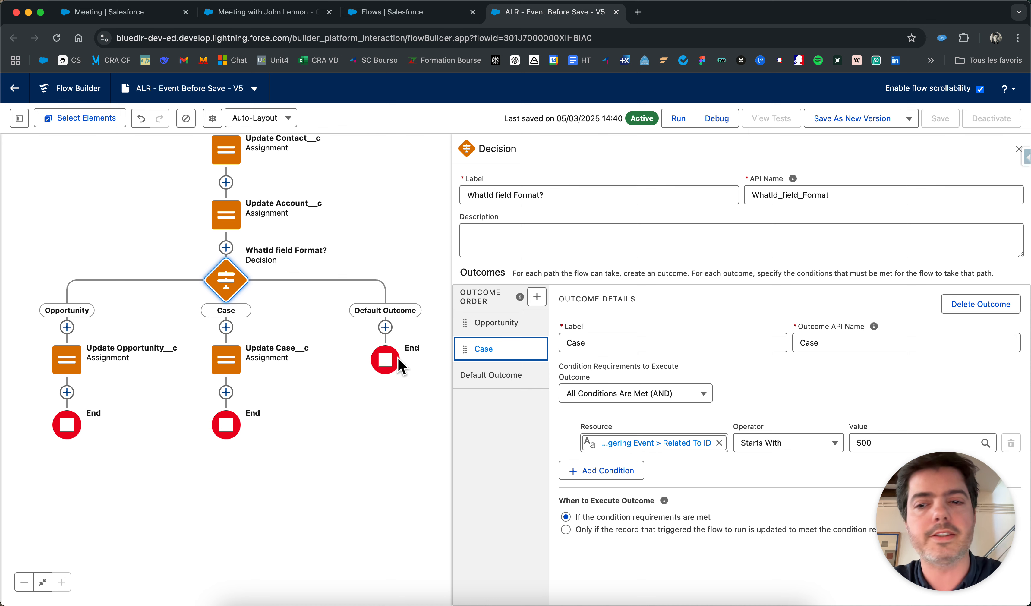
pyautogui.click(1017, 149)
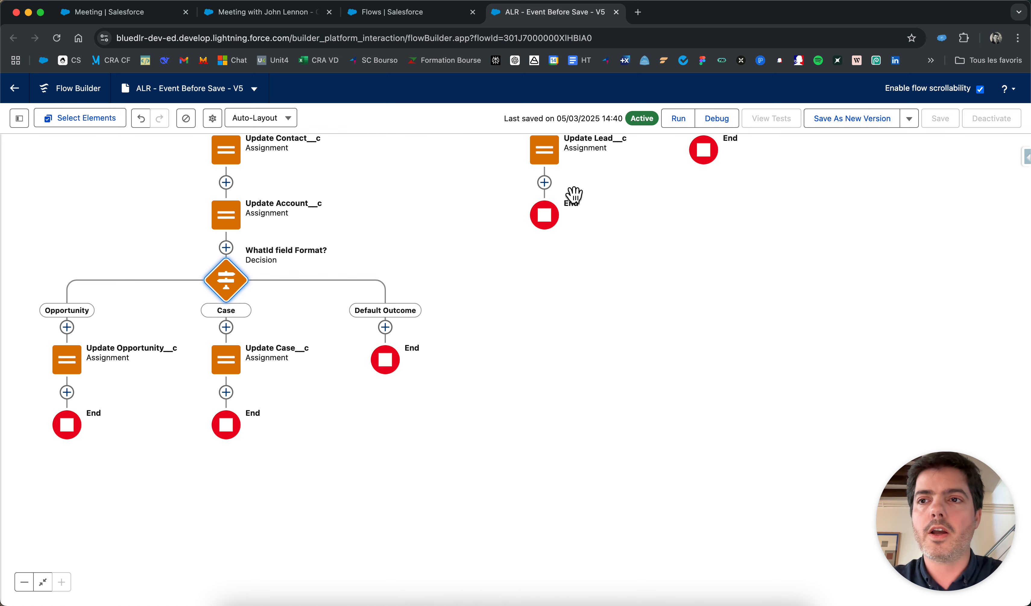
pyautogui.scroll(3, 520, 299)
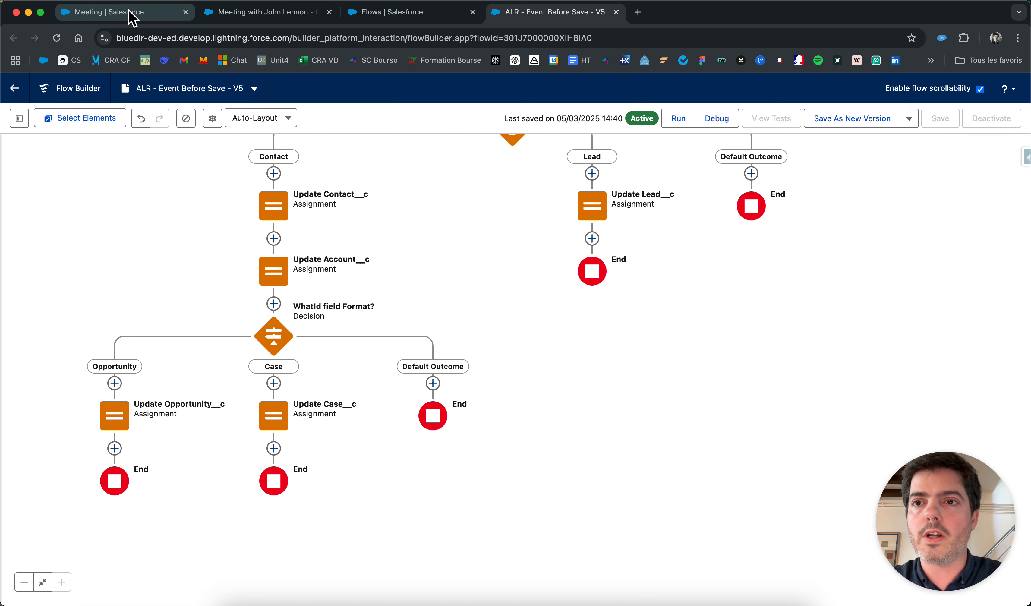
pyautogui.click(131, 12)
pyautogui.click(262, 119)
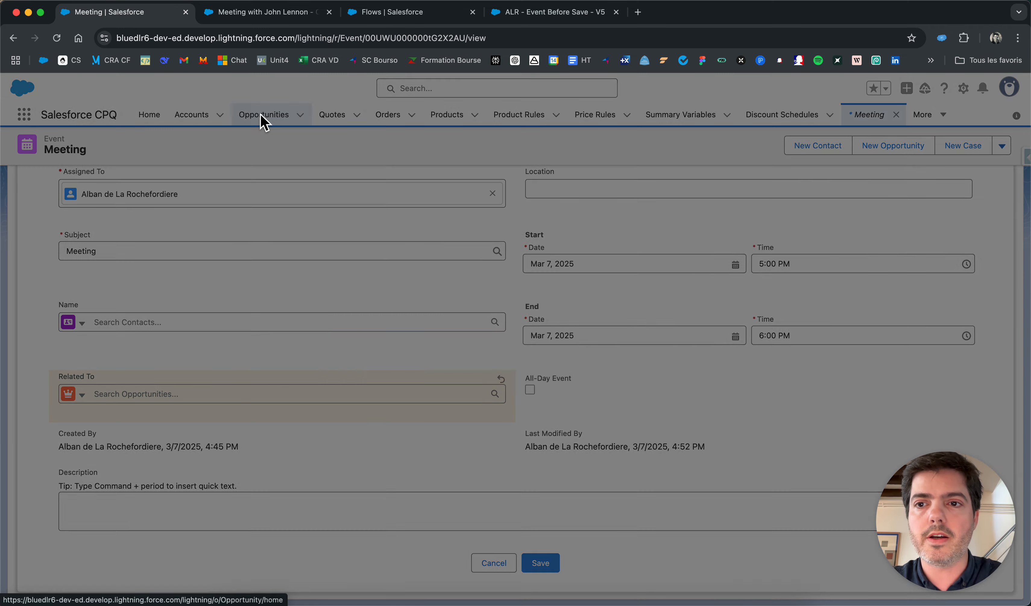
pyautogui.click(543, 376)
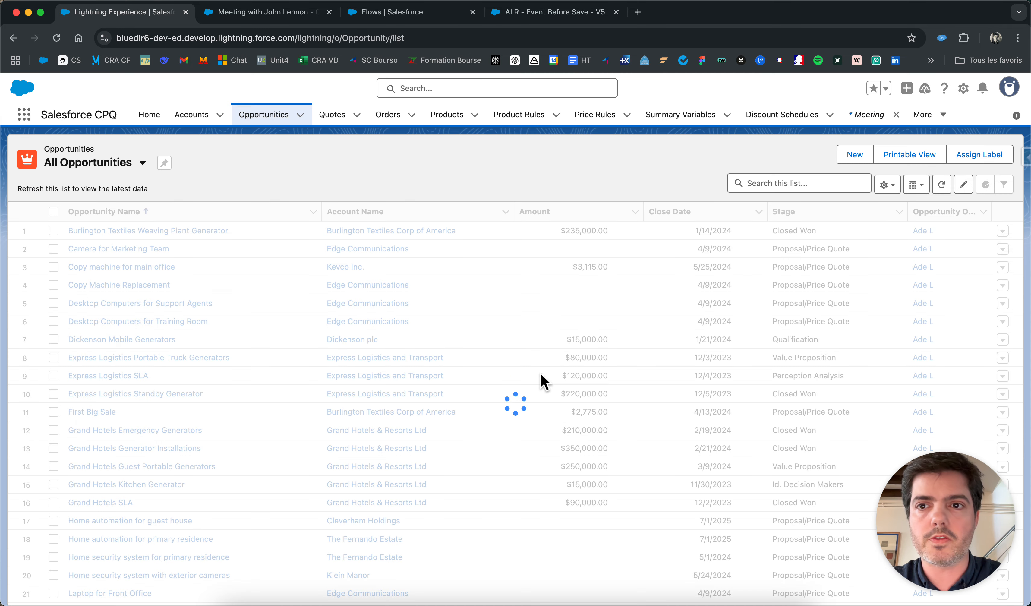
# In the Sales Console org, open the Burlington Textiles Corp of America account from the recently viewed opportunities
pyautogui.click(239, 13)
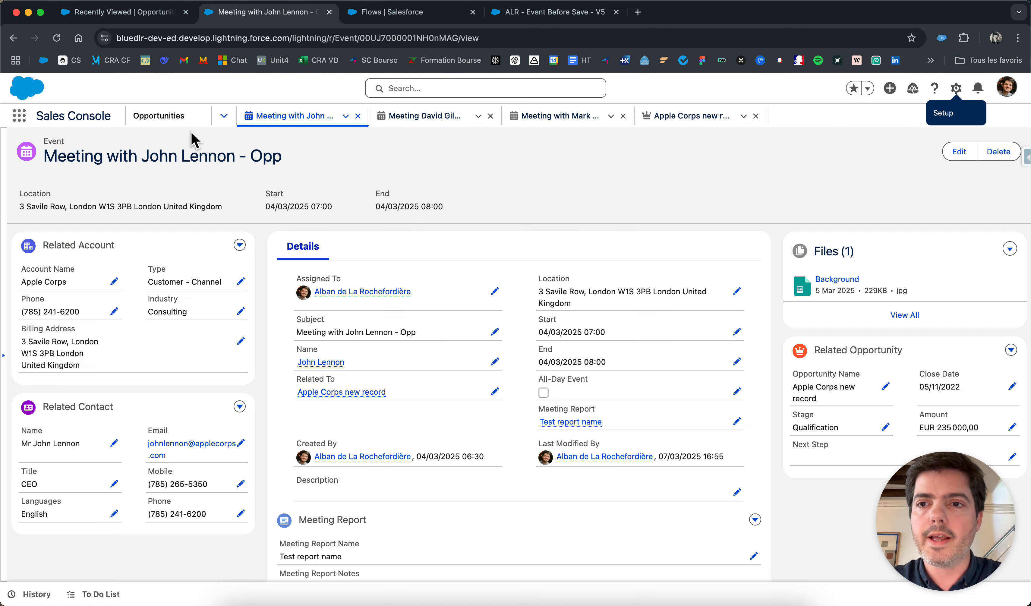
pyautogui.click(179, 119)
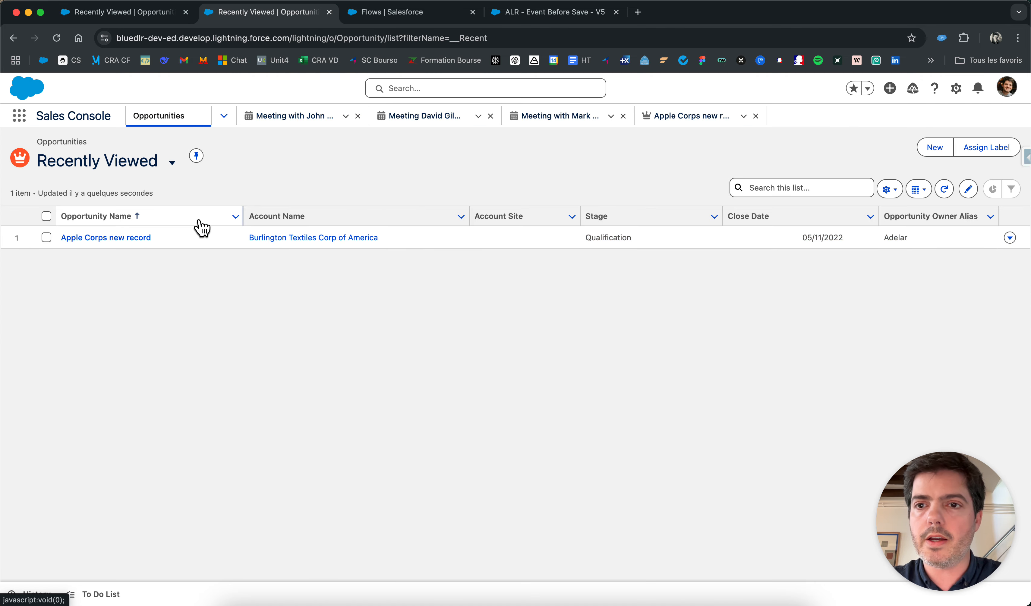
pyautogui.click(292, 238)
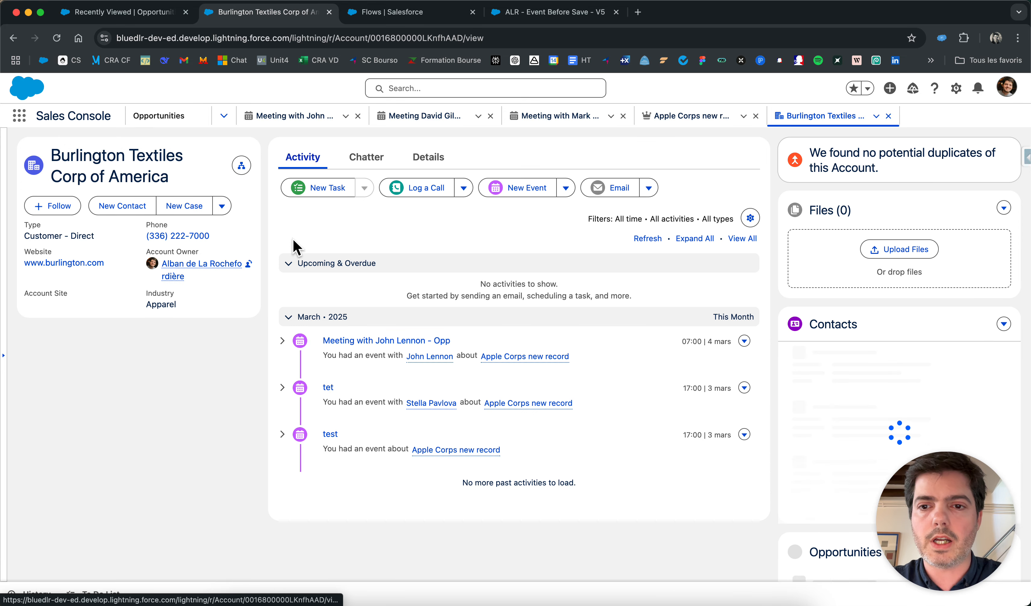
# Create an event on the account with the subject "Test event opportunité" and the Apple Corps contact as its name, and save it
pyautogui.click(514, 194)
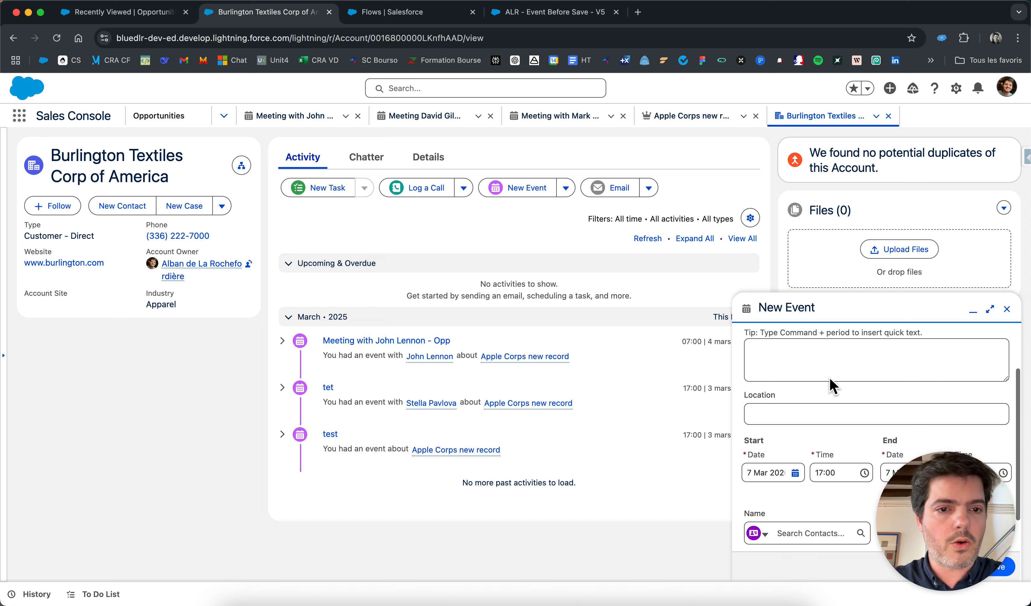
pyautogui.write('Test event opportunité')
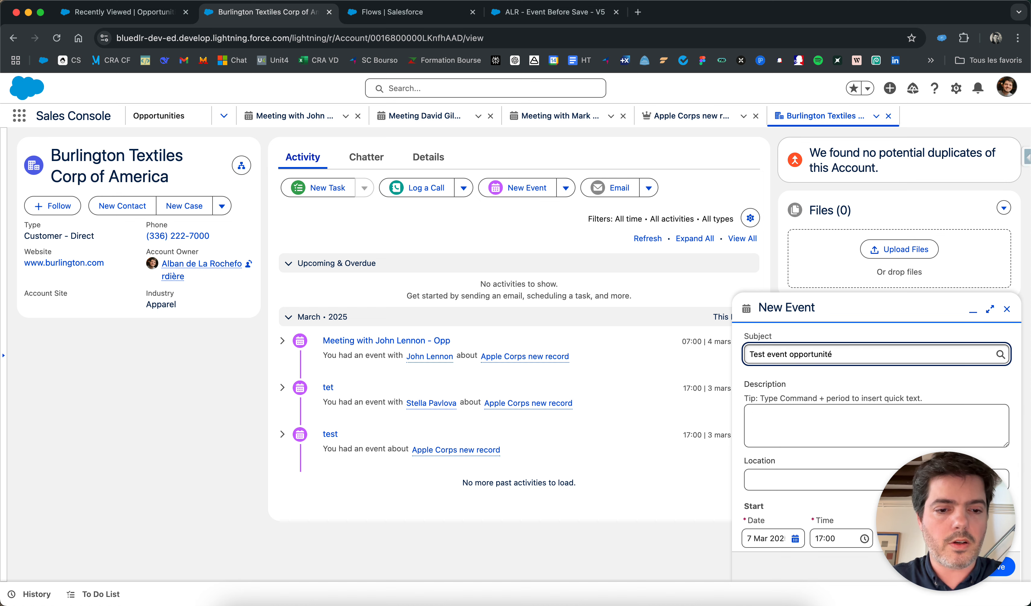
pyautogui.scroll(-3, 826, 449)
pyautogui.click(806, 490)
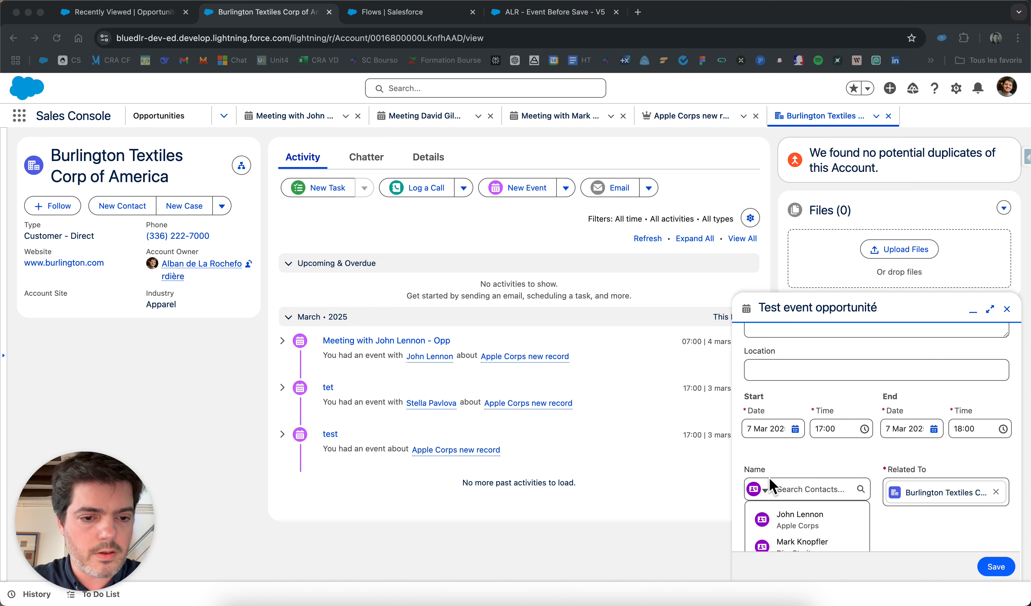
pyautogui.click(807, 520)
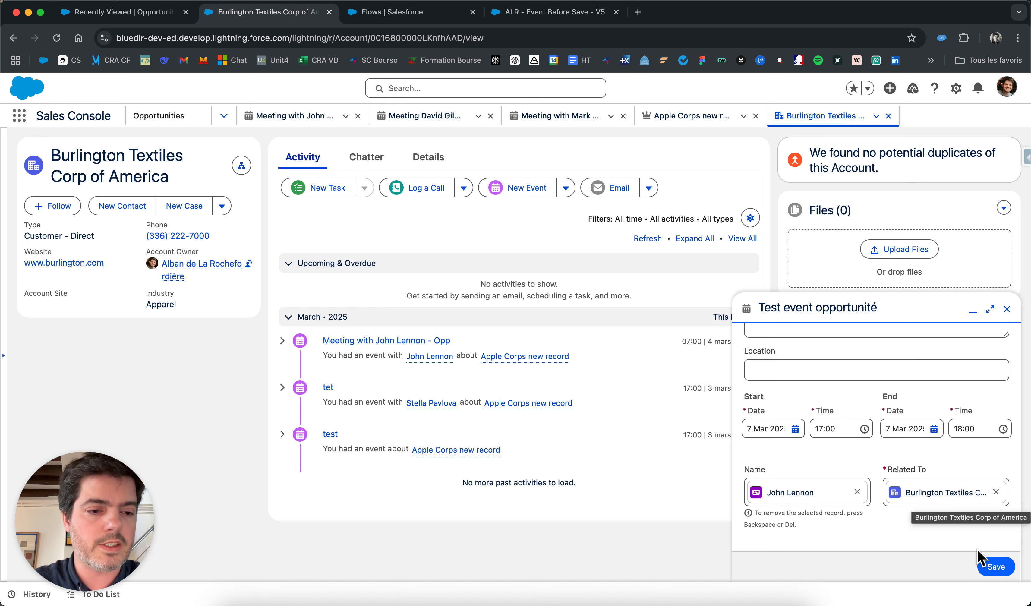
pyautogui.click(995, 566)
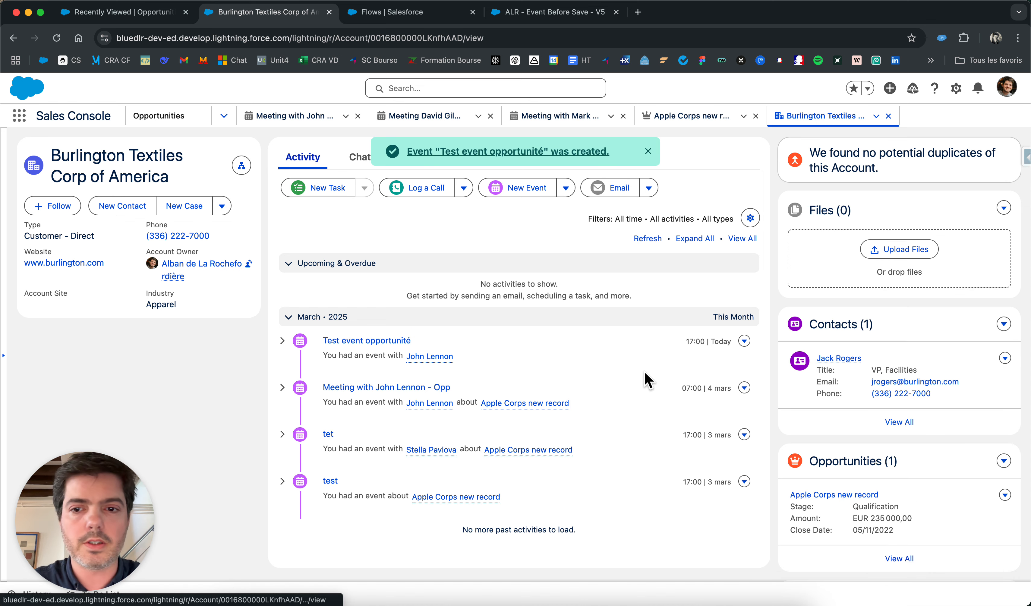
# Open the "Test event opportunité" event and review its related account, related contact and details
pyautogui.click(396, 343)
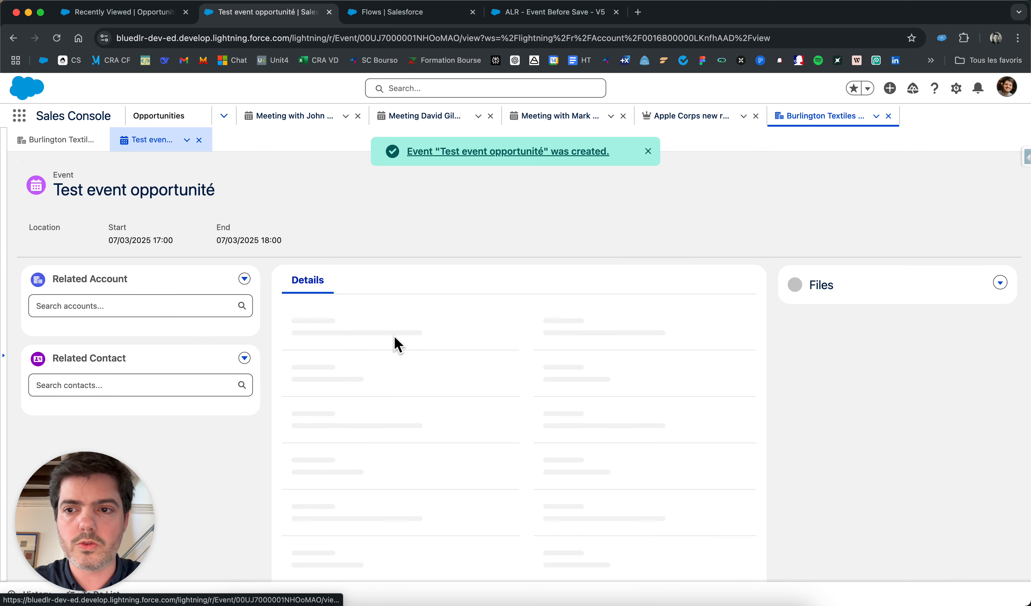
pyautogui.scroll(-2, 217, 457)
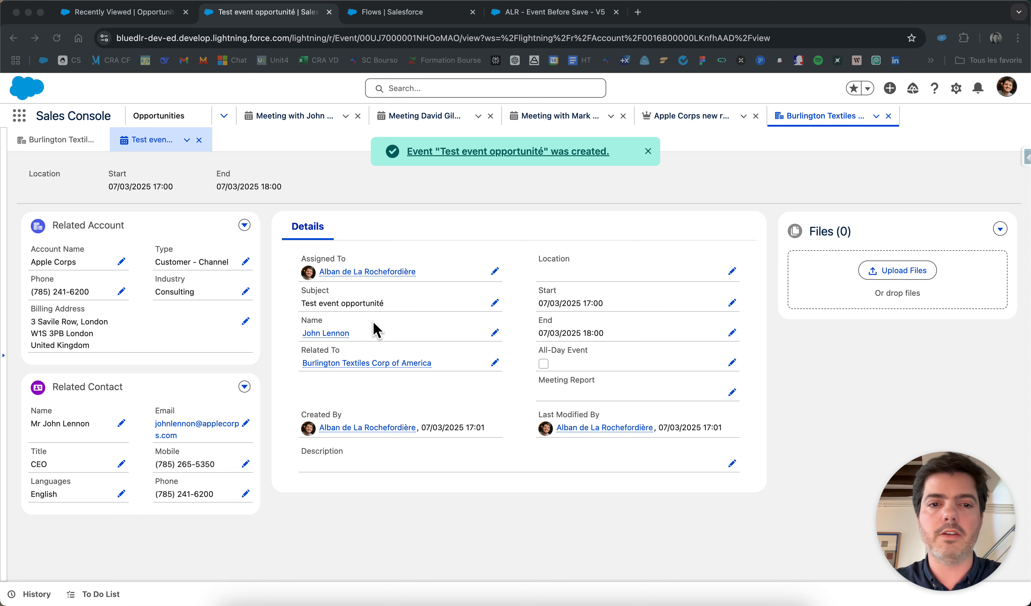
pyautogui.scroll(2, 383, 296)
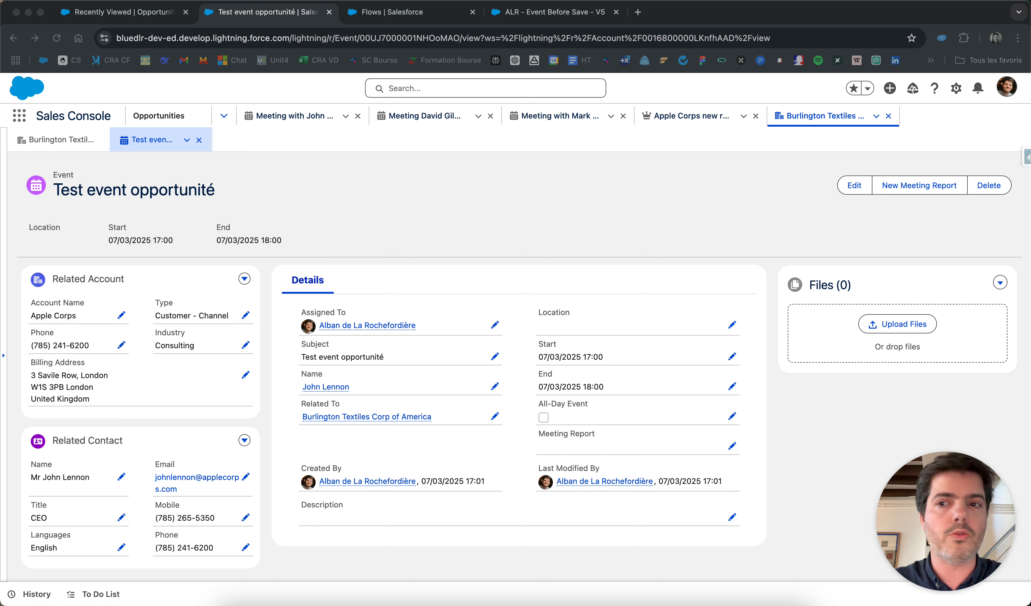
# Go to the leads list and open the Pink Floyd lead's record
pyautogui.click(294, 190)
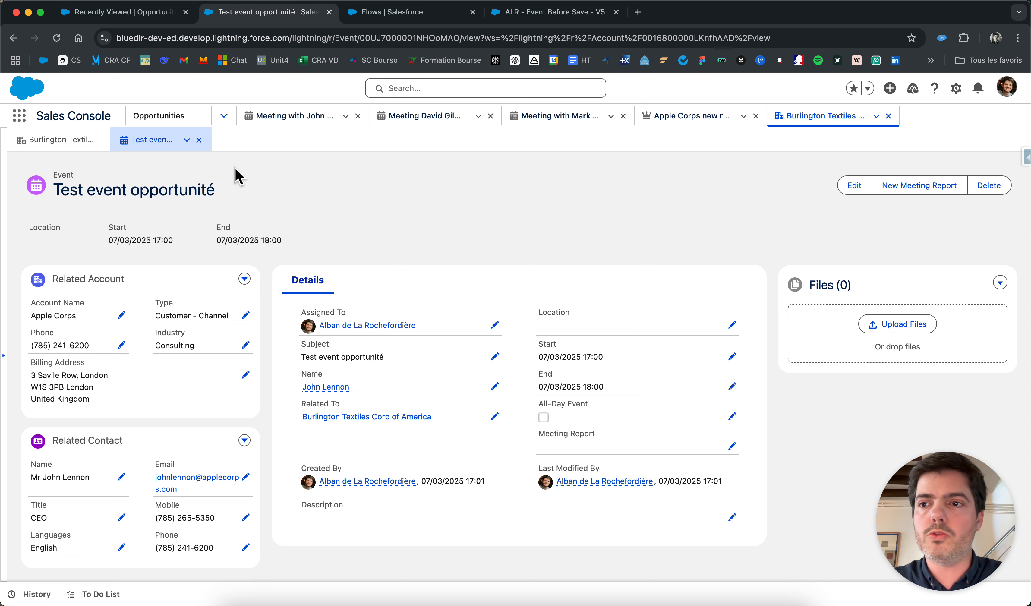
pyautogui.click(225, 117)
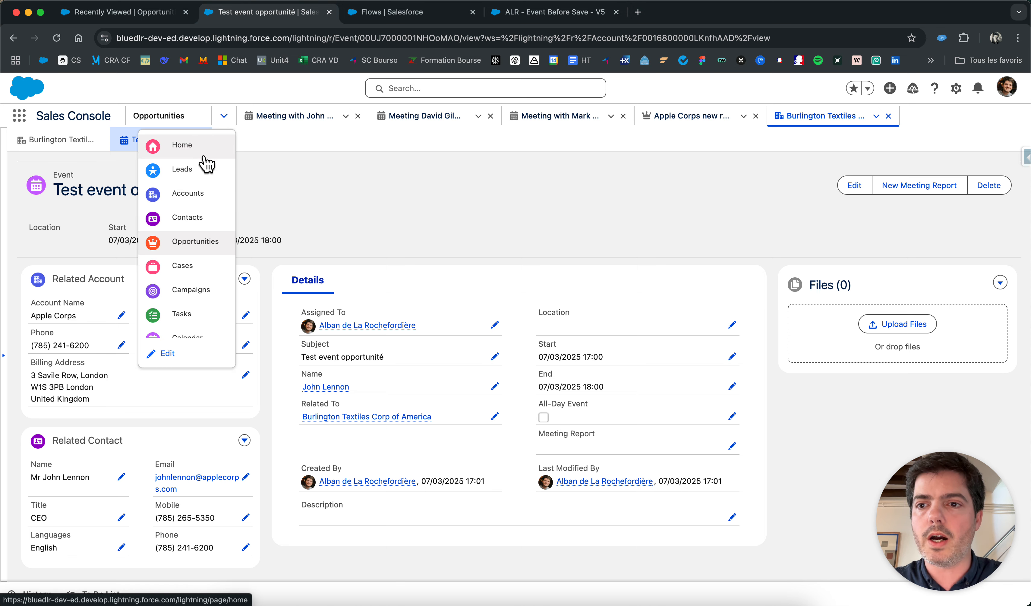
pyautogui.click(204, 167)
pyautogui.click(95, 238)
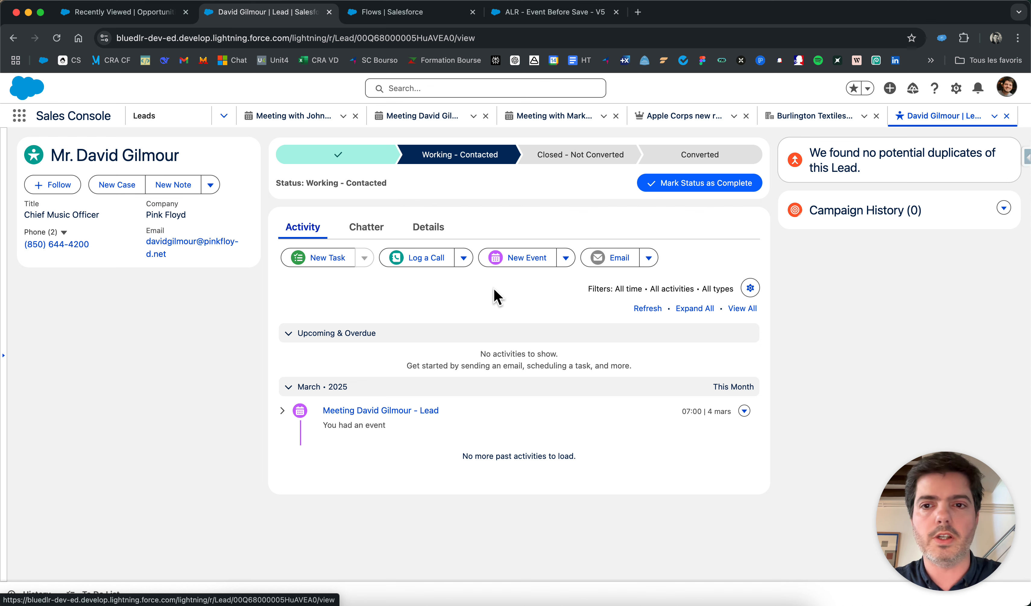
# Try to save a new event on the Pink Floyd lead with the subject "test lead" and no related record
pyautogui.click(531, 260)
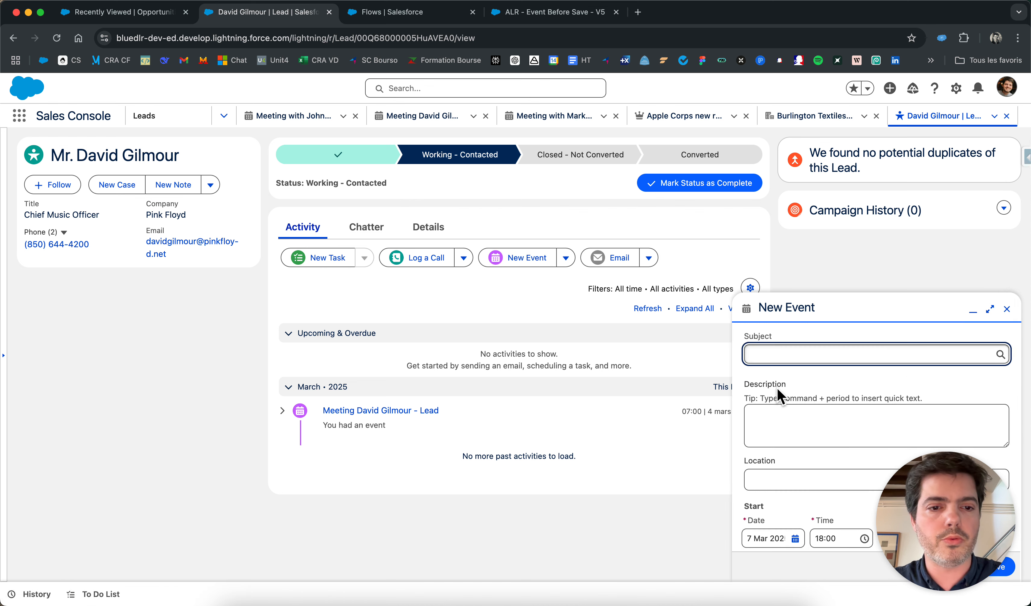
pyautogui.write('test lead')
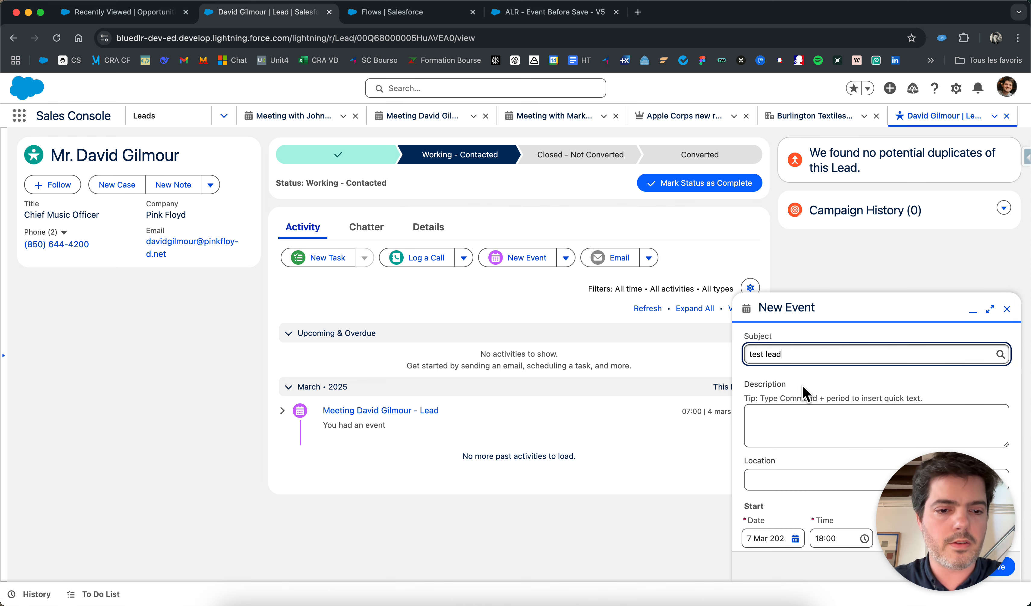
pyautogui.scroll(-3, 832, 458)
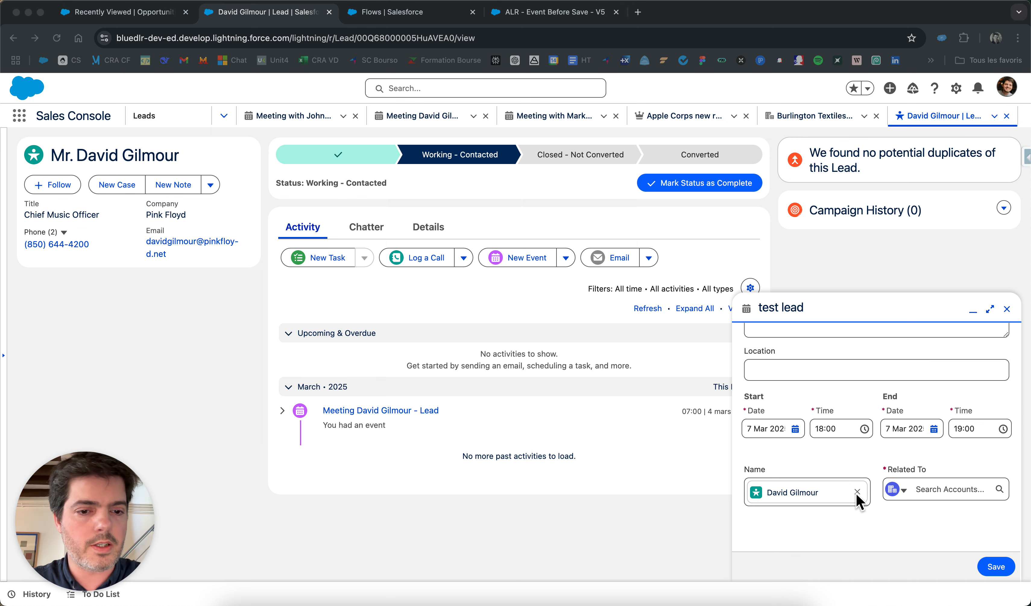
pyautogui.click(996, 567)
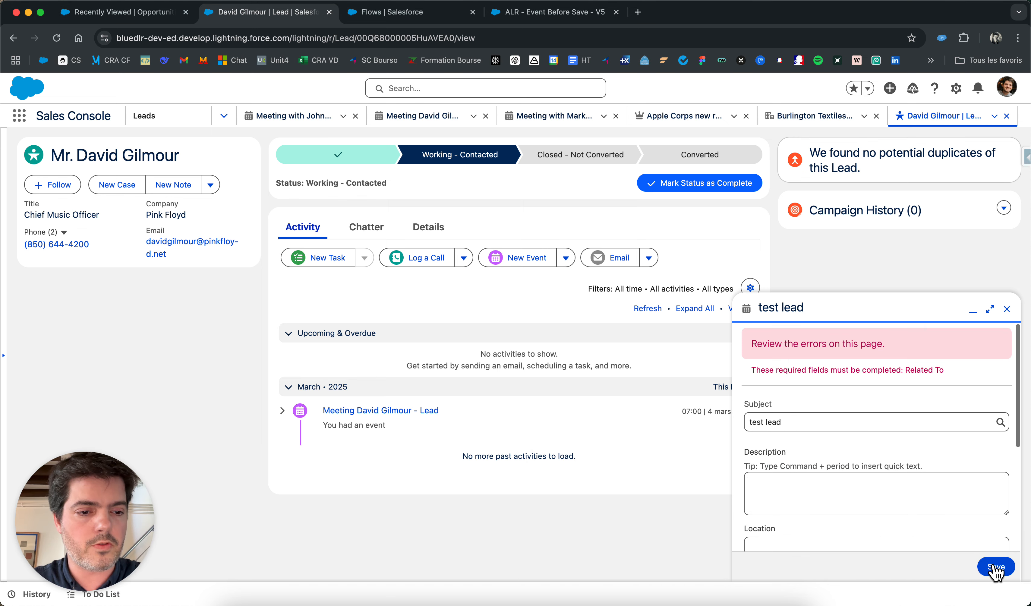
# Try to save the "test lead" event related to the Apple Corps account, and discard the event form
pyautogui.scroll(-3, 832, 418)
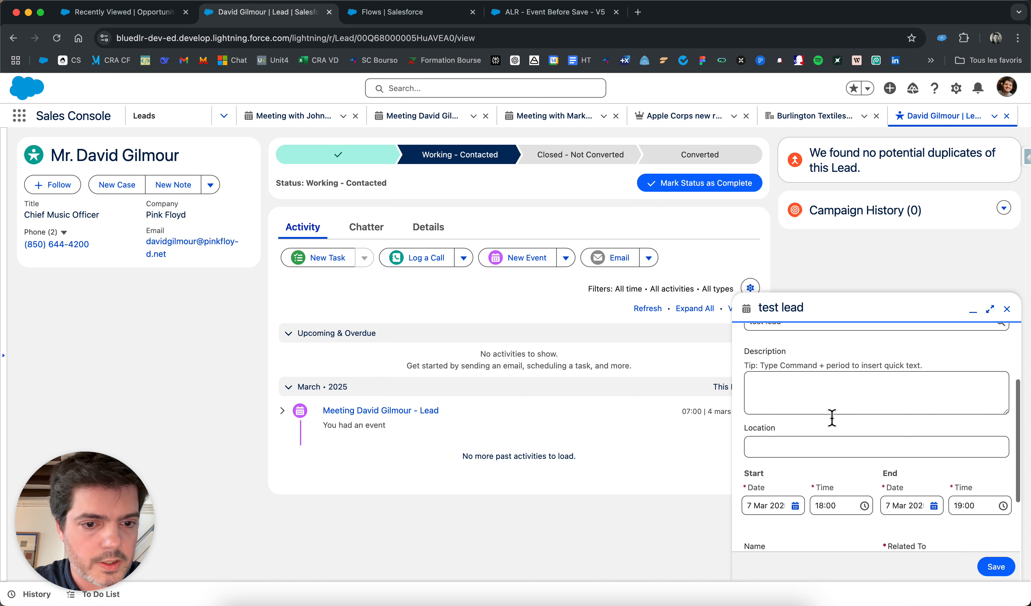
pyautogui.scroll(-2, 831, 418)
pyautogui.click(916, 483)
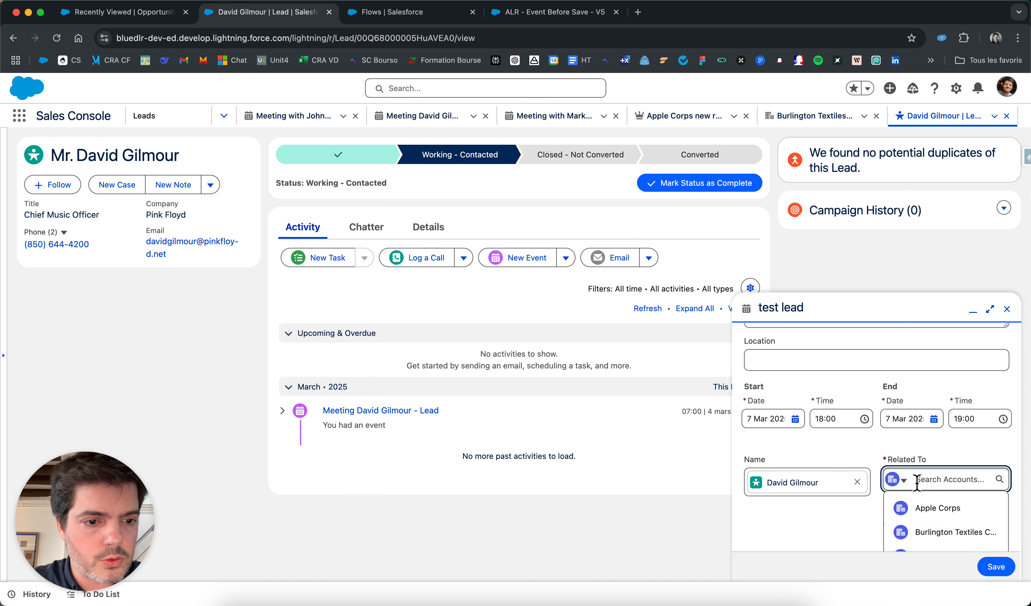
pyautogui.click(906, 481)
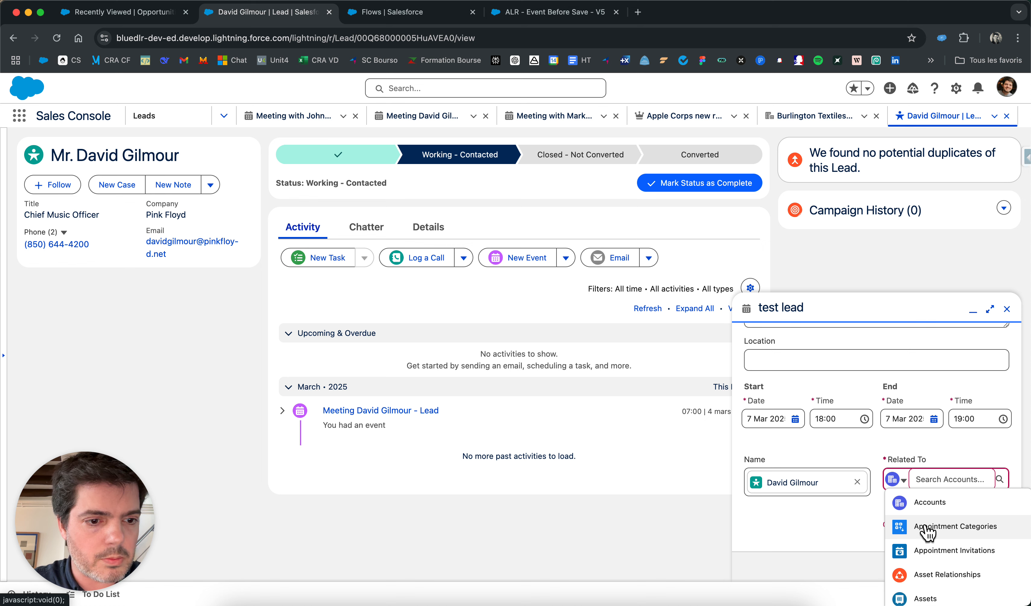
pyautogui.click(923, 507)
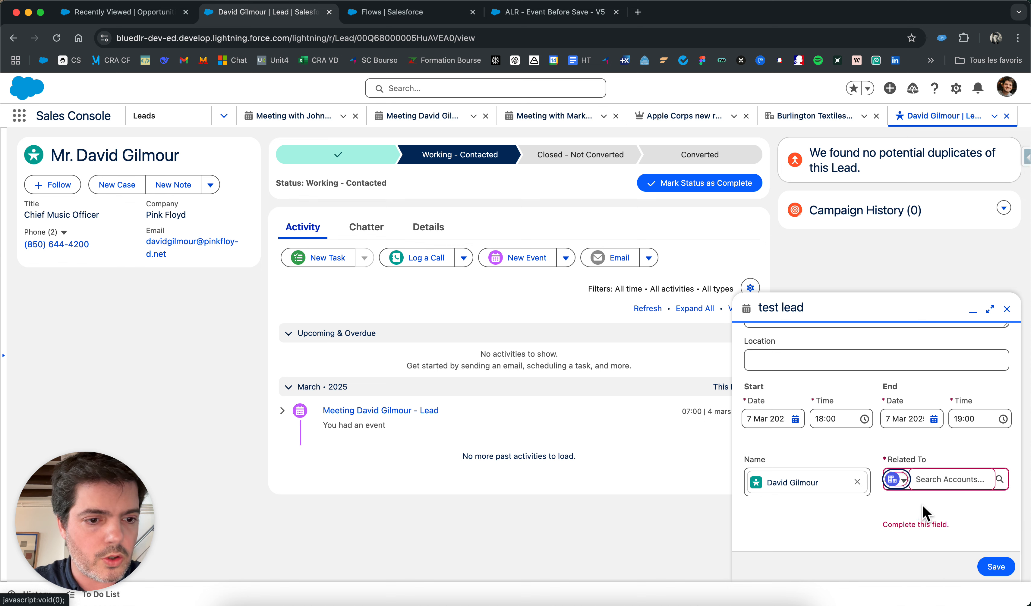
pyautogui.click(899, 481)
pyautogui.click(917, 476)
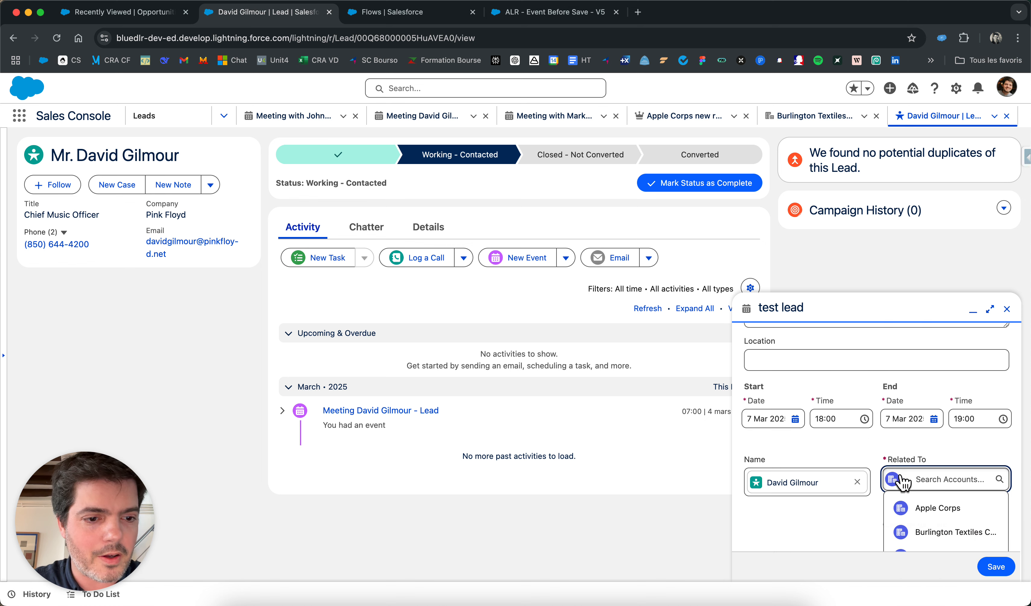
pyautogui.click(925, 508)
pyautogui.click(994, 566)
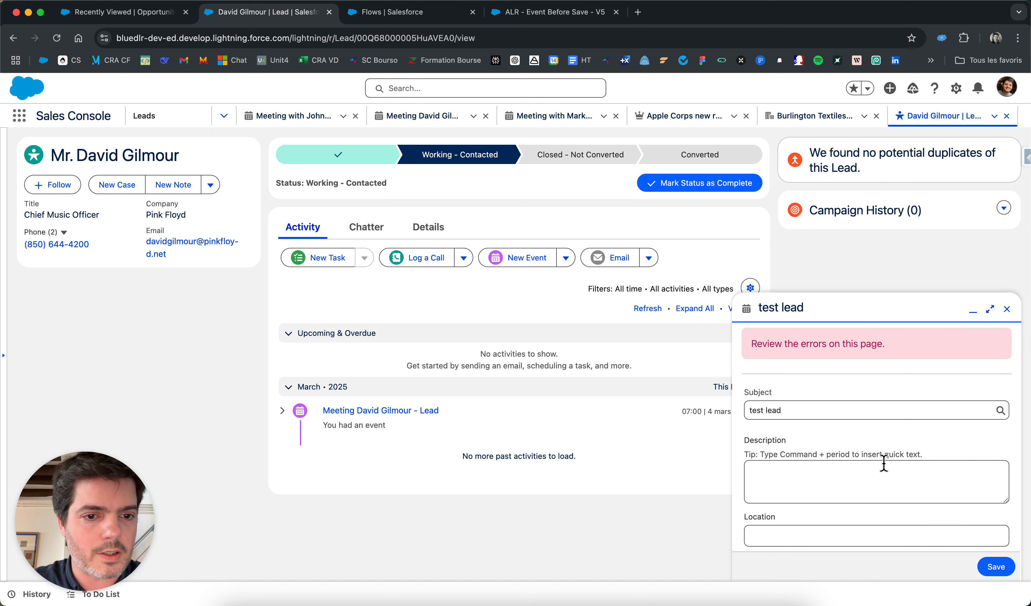
pyautogui.scroll(-5, 884, 463)
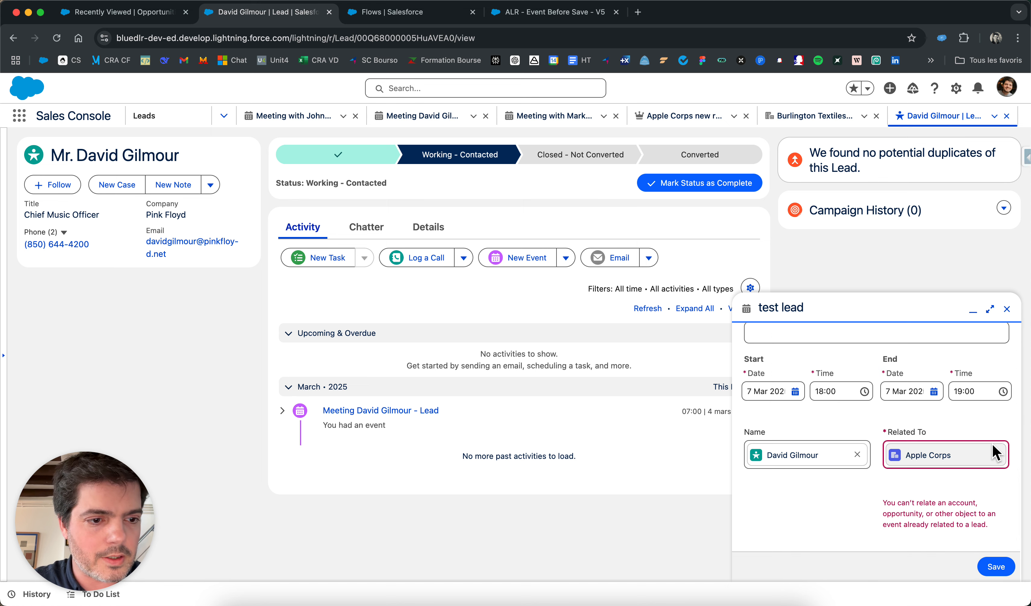
pyautogui.click(996, 455)
pyautogui.click(1006, 309)
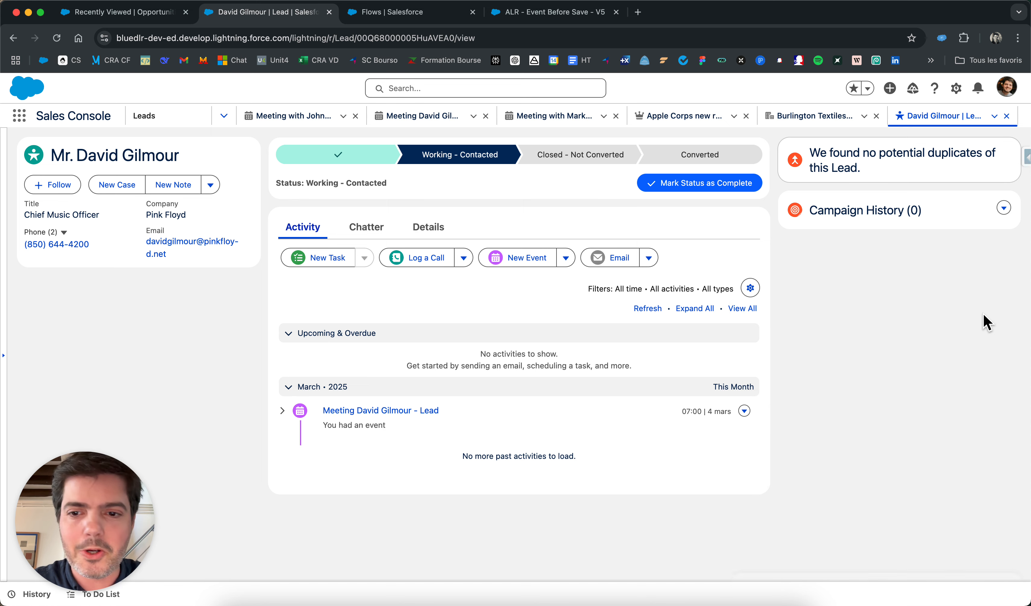
# Open the lead's existing March meeting event, review its related lead, details and meeting report, and close it
pyautogui.click(382, 410)
pyautogui.scroll(-2, 402, 349)
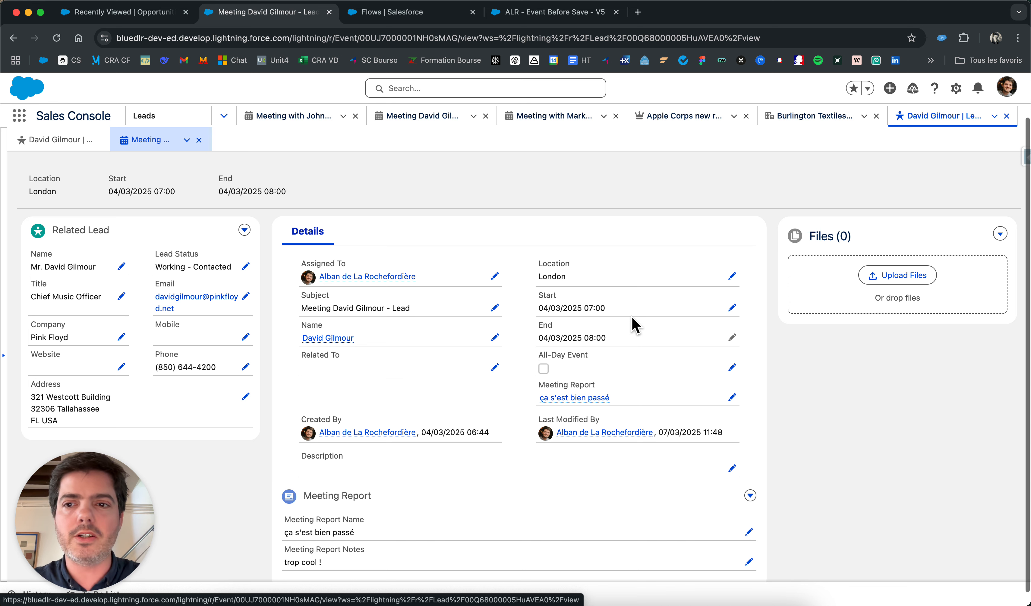
pyautogui.scroll(2, 633, 323)
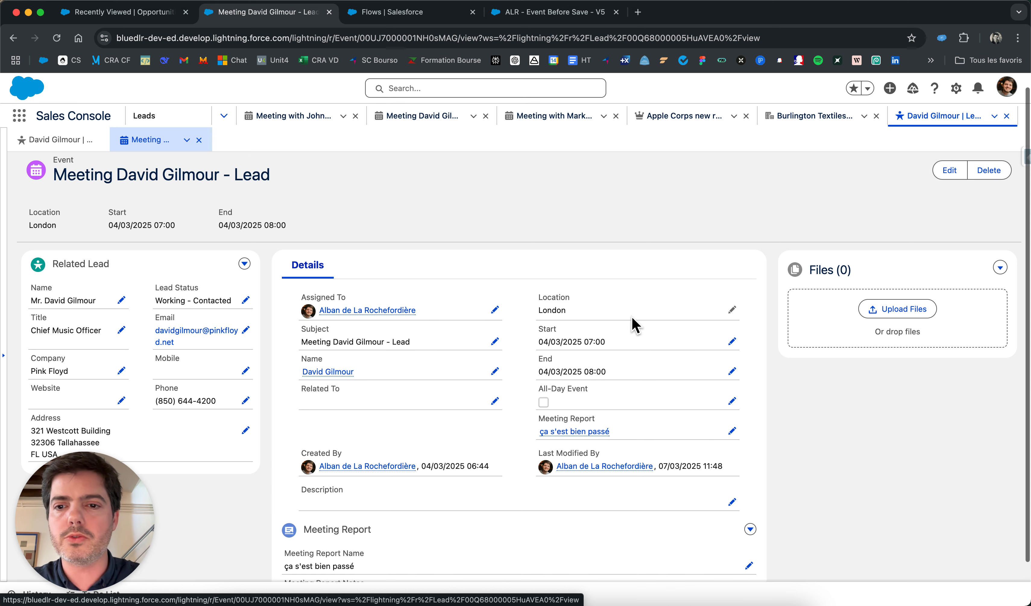
pyautogui.scroll(1, 630, 322)
pyautogui.scroll(1, 393, 349)
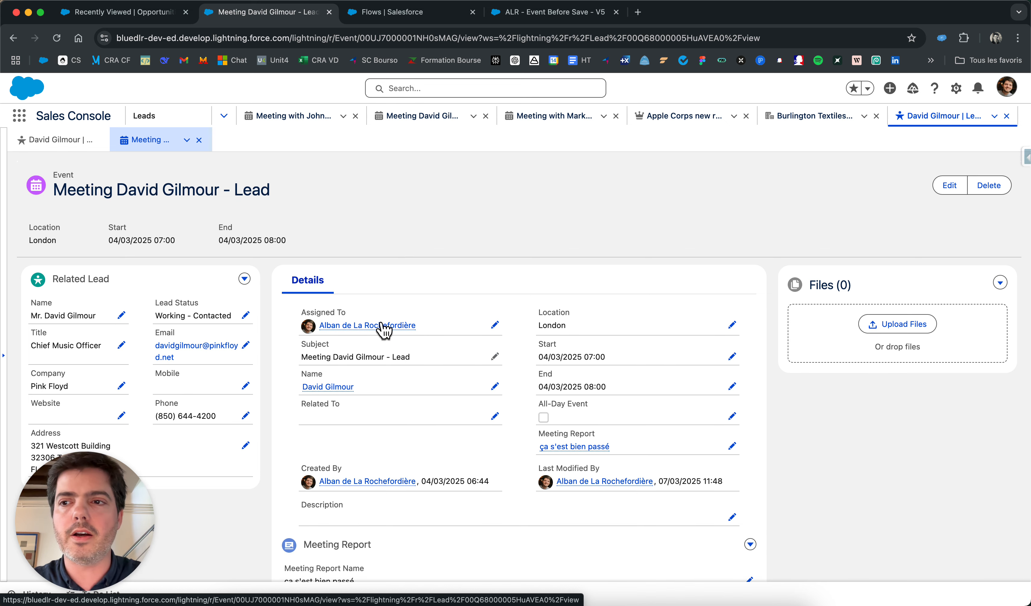
pyautogui.scroll(-4, 374, 269)
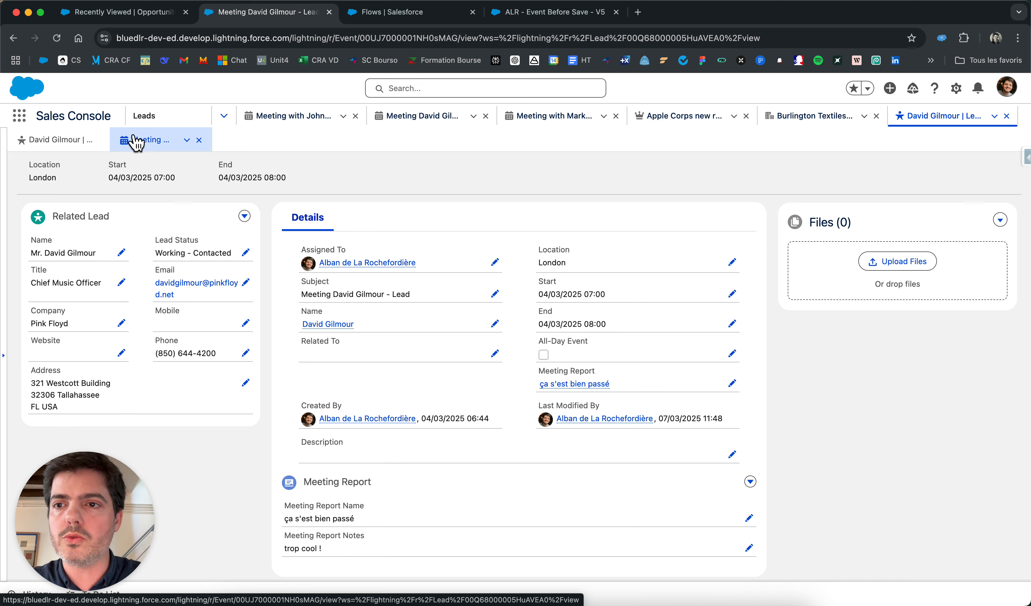
pyautogui.click(199, 140)
# Remove the meeting report from the Apple Corps opportunity's meeting event
pyautogui.click(260, 119)
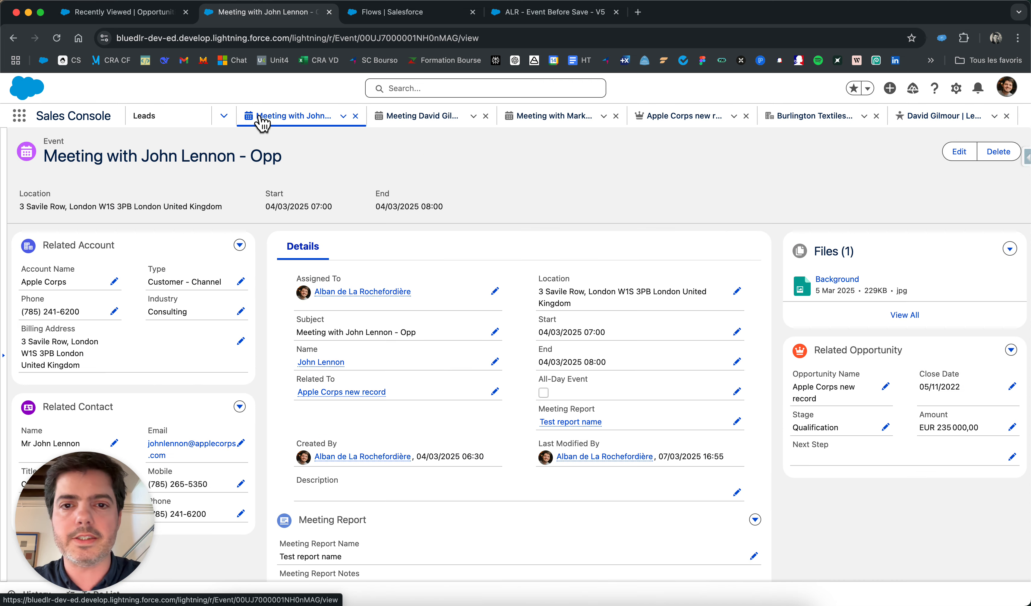
pyautogui.scroll(-2, 458, 247)
pyautogui.click(755, 480)
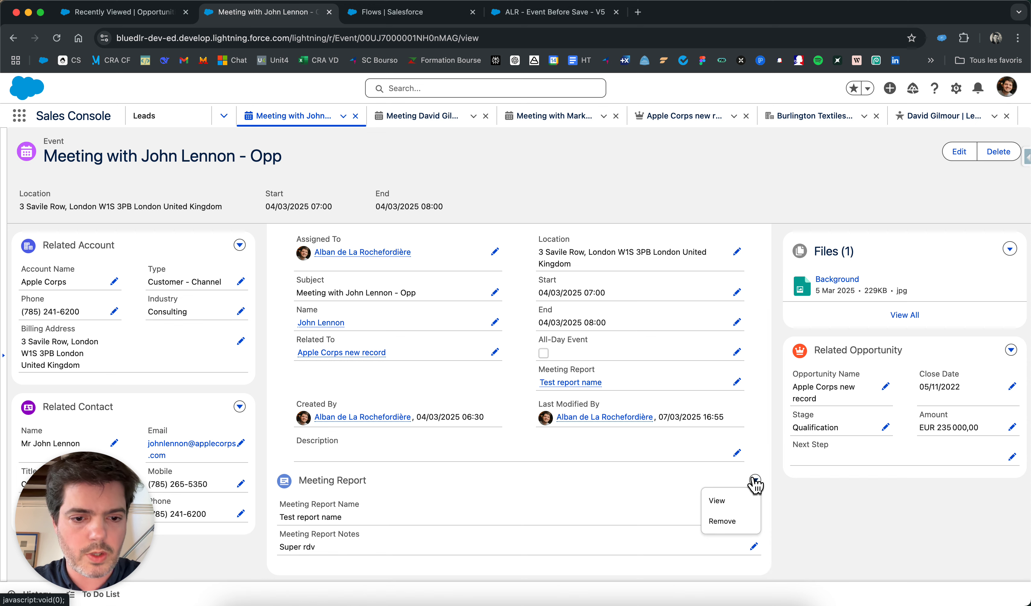
pyautogui.click(736, 519)
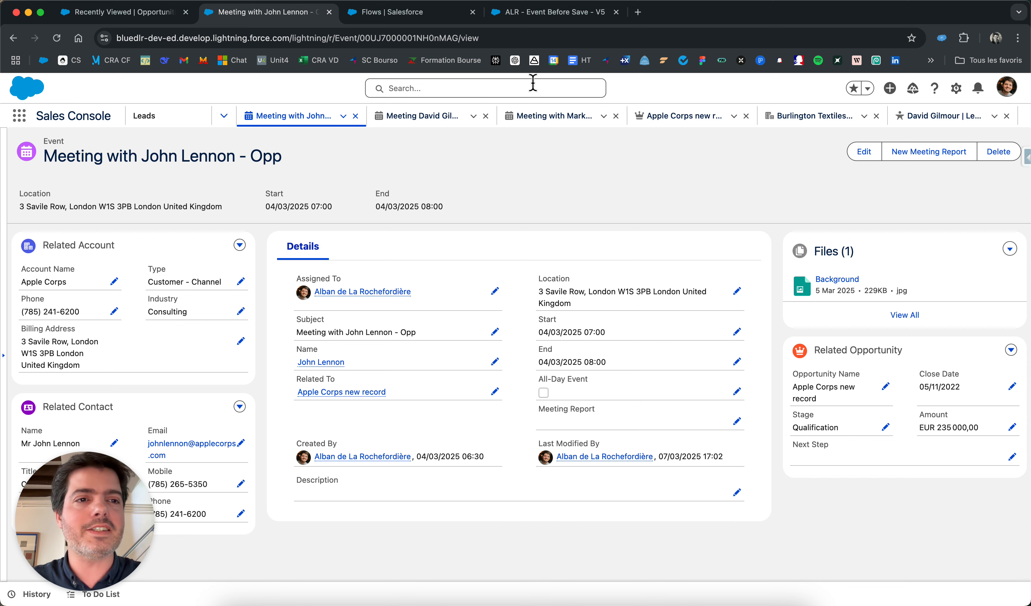
# Go to the Object Manager in Setup and open the Account object's Buttons, Links, and Actions
pyautogui.click(956, 89)
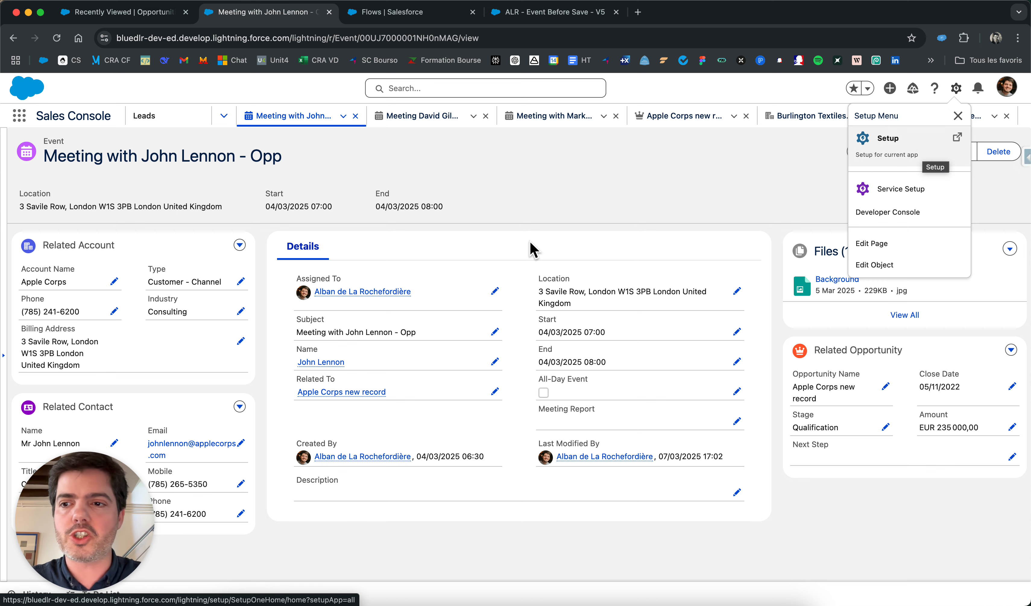
pyautogui.click(866, 267)
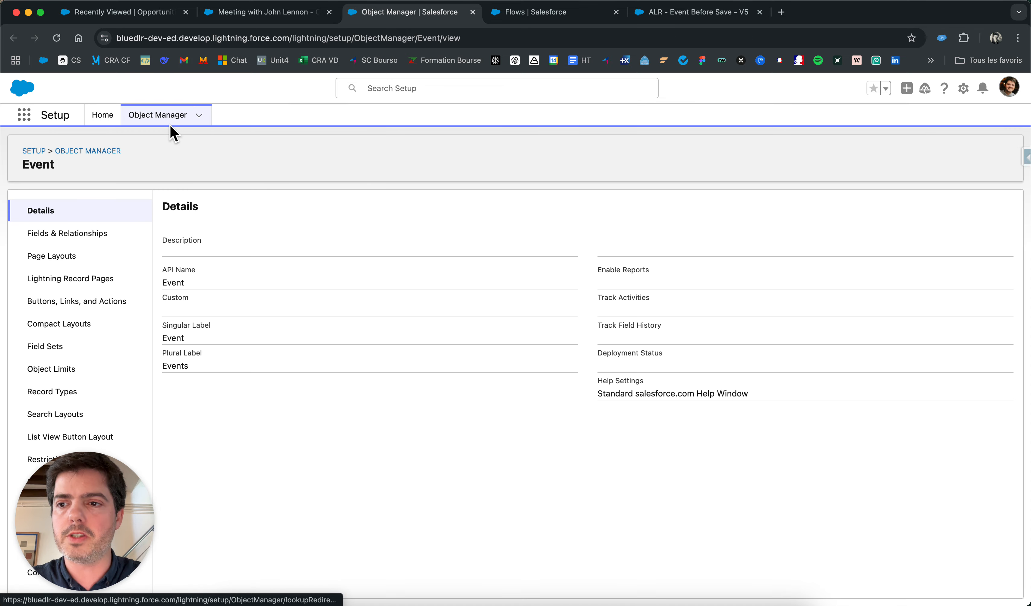
pyautogui.click(85, 151)
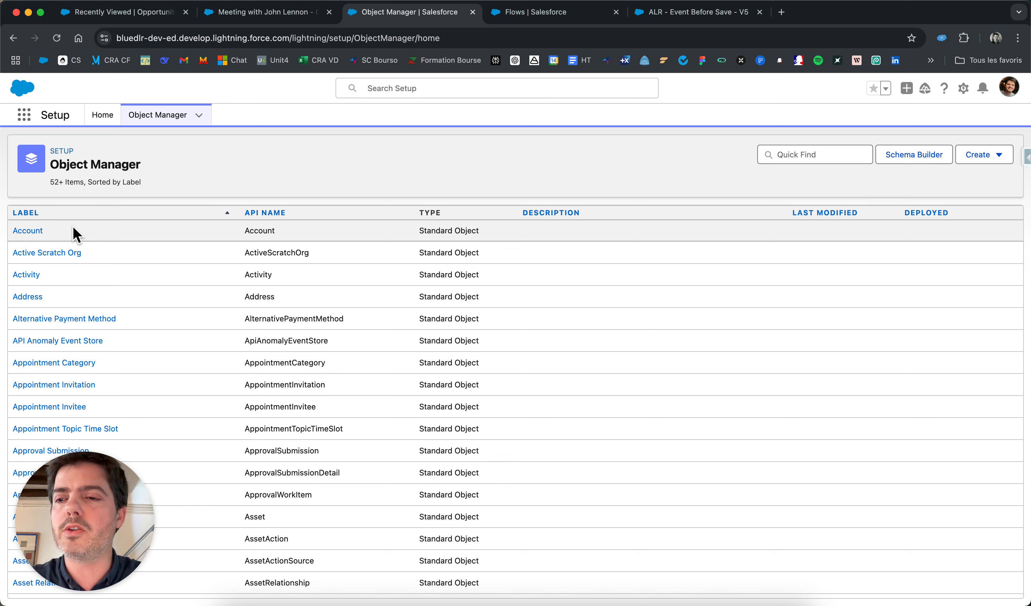
pyautogui.click(36, 239)
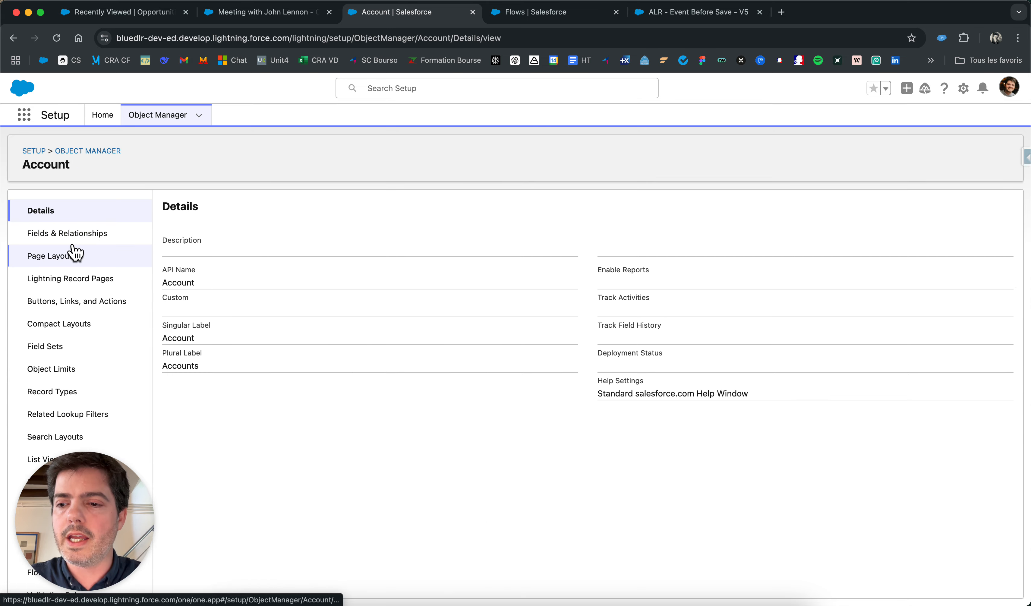
pyautogui.scroll(-2, 73, 248)
pyautogui.moveTo(100, 502); pyautogui.dragTo(347, 490)
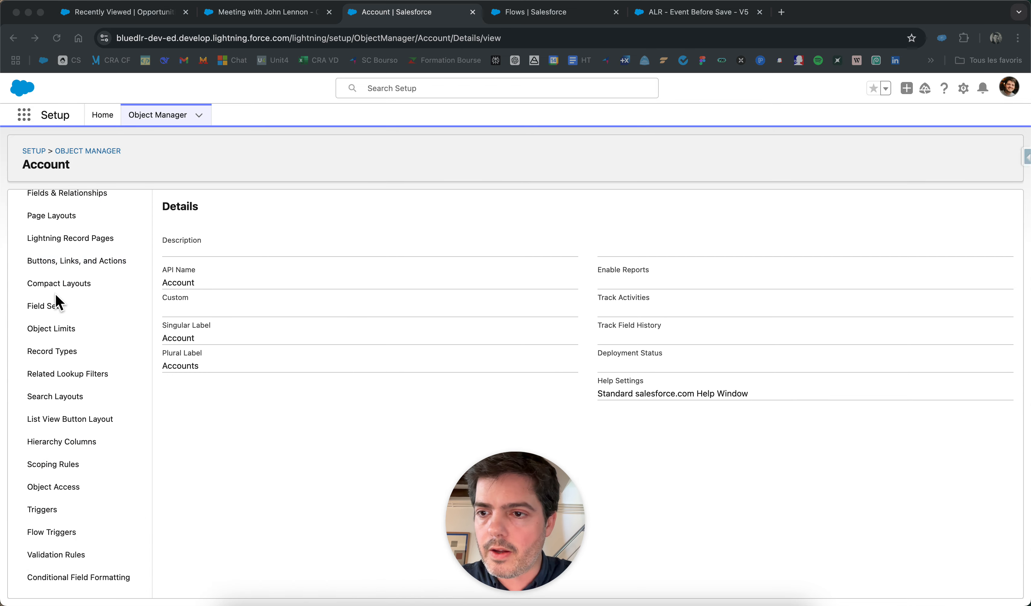
pyautogui.click(85, 261)
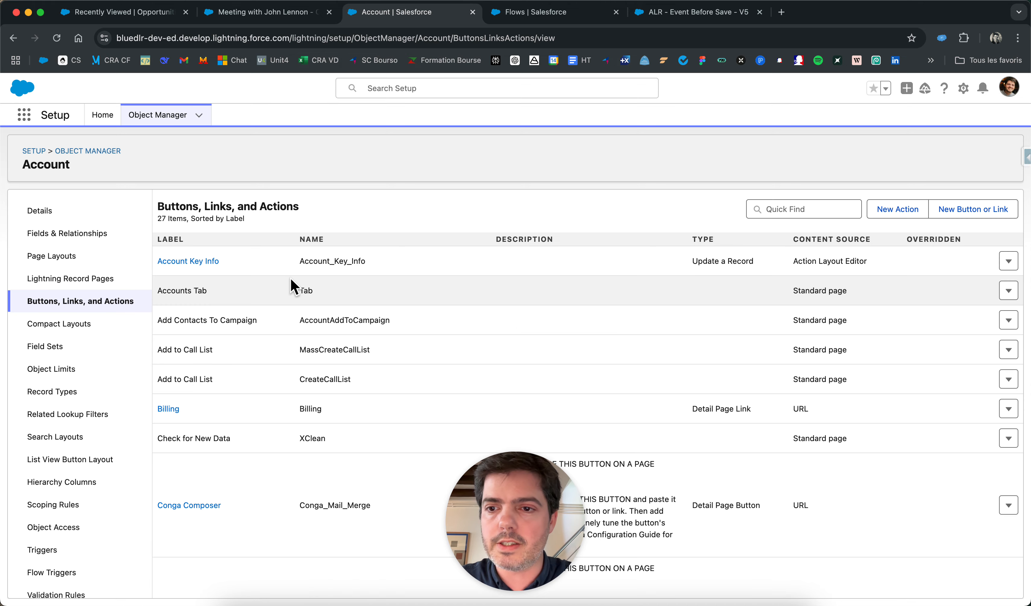
# Examine the Account actions, opening the Account Key Info action and its layout to review the included fields
pyautogui.scroll(-10, 290, 335)
pyautogui.scroll(-4, 290, 334)
pyautogui.scroll(15, 290, 334)
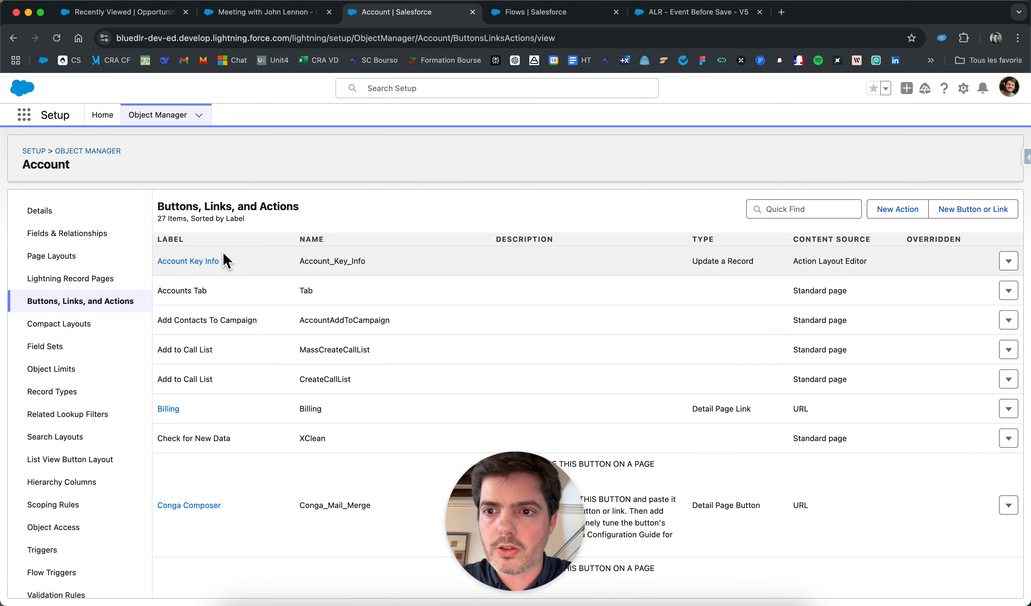
pyautogui.click(204, 262)
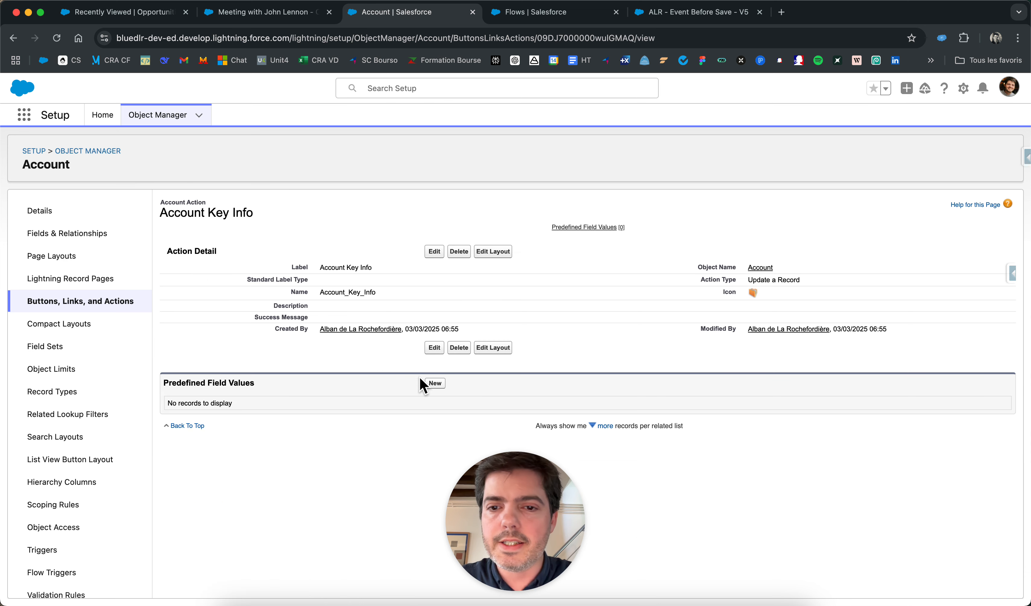
pyautogui.click(502, 254)
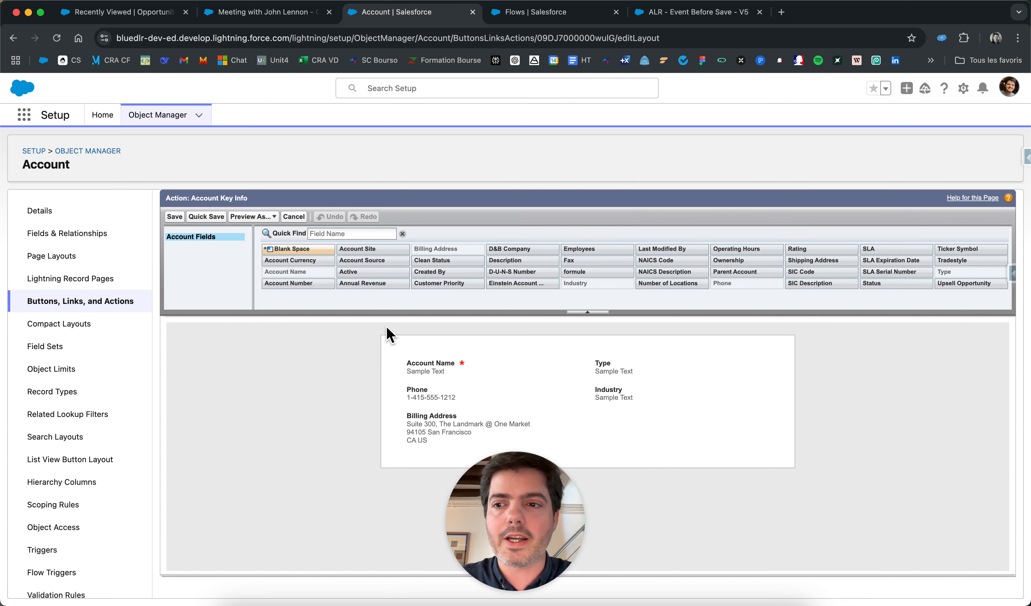
# Start a new Account action with the action type Update a Record, and cancel it without saving
pyautogui.click(86, 306)
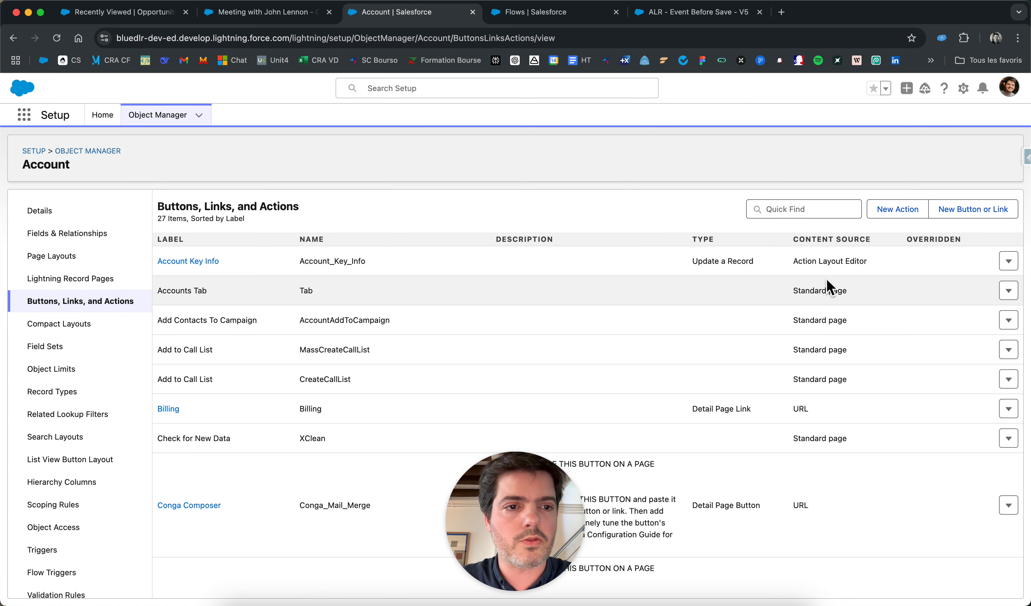
pyautogui.click(915, 213)
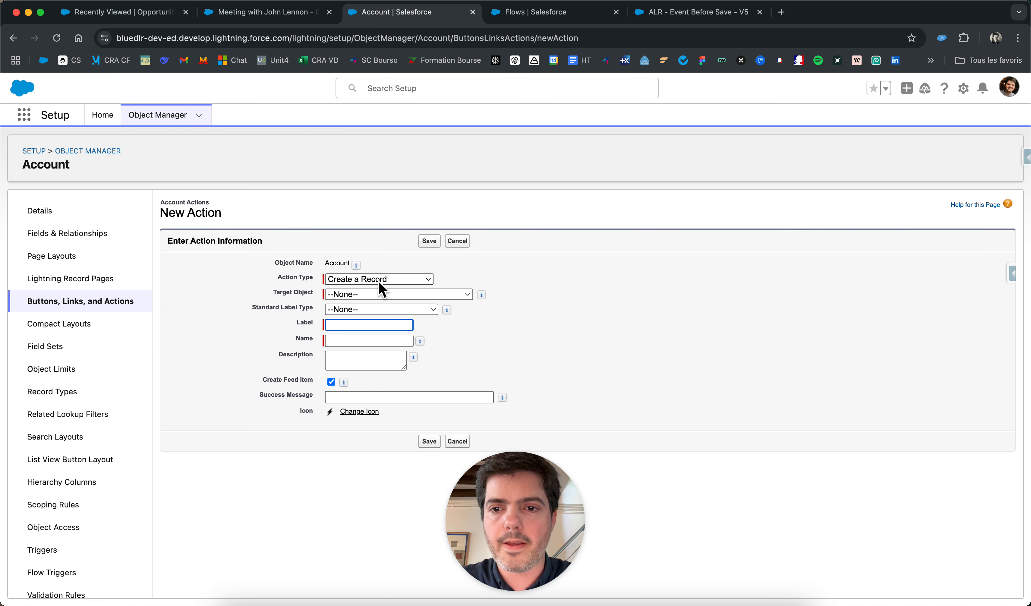
pyautogui.click(381, 280)
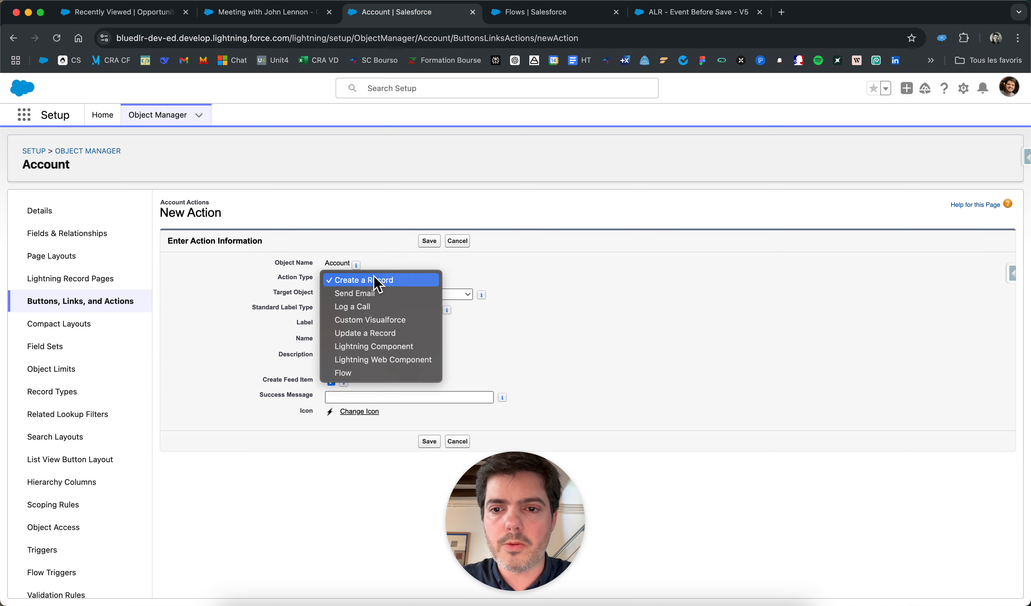
pyautogui.click(379, 333)
pyautogui.click(346, 310)
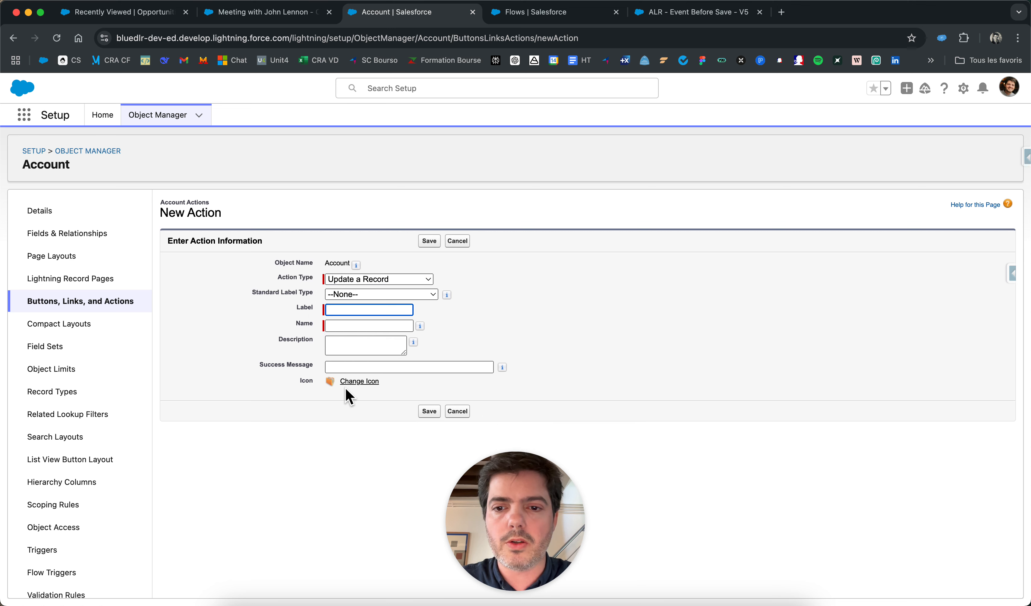
pyautogui.click(457, 241)
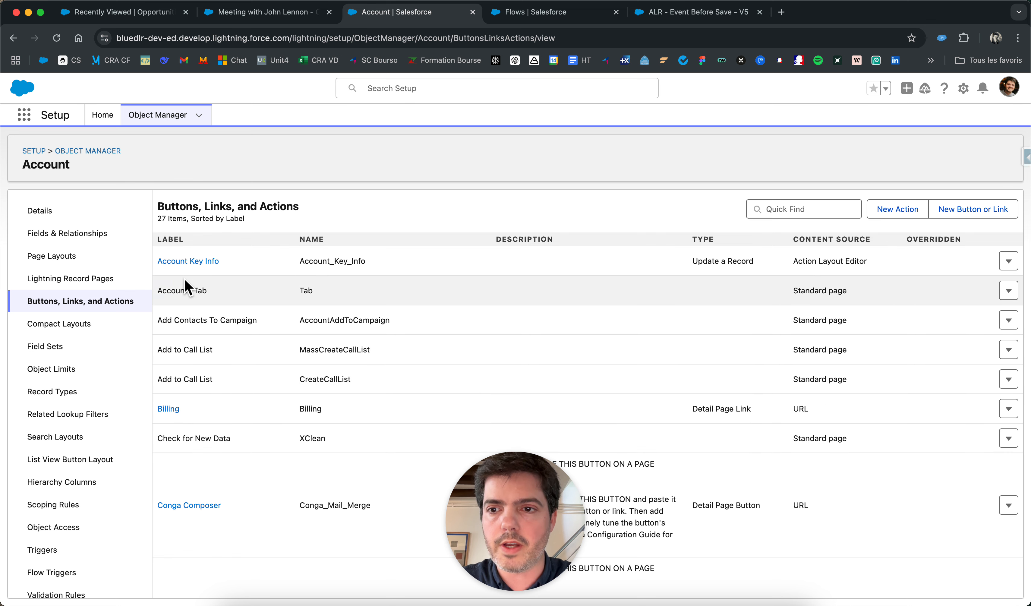
# Open the Account Key Info action and its layout to review the included fields again
pyautogui.click(210, 262)
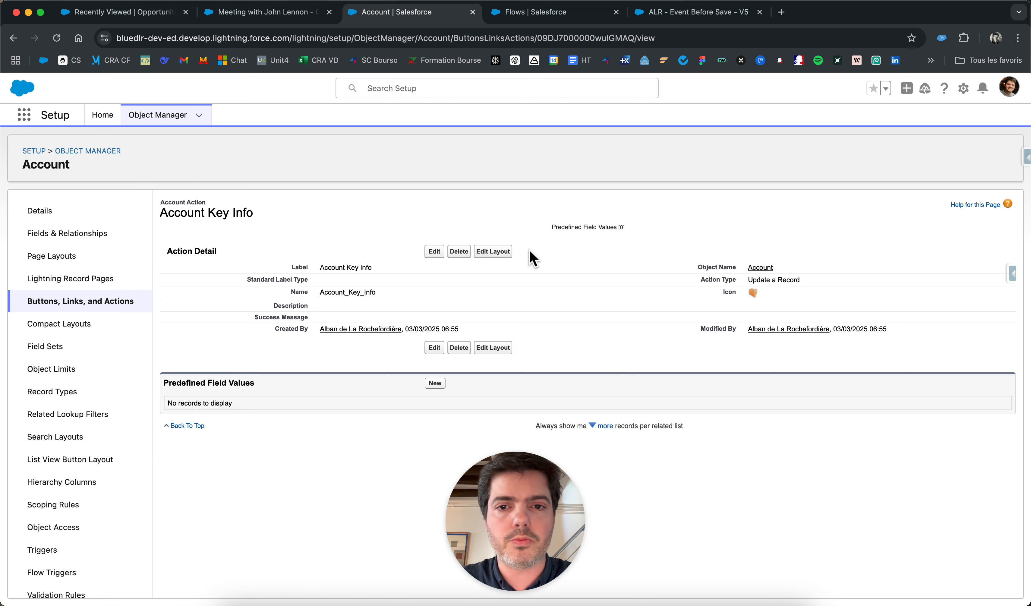
pyautogui.click(499, 252)
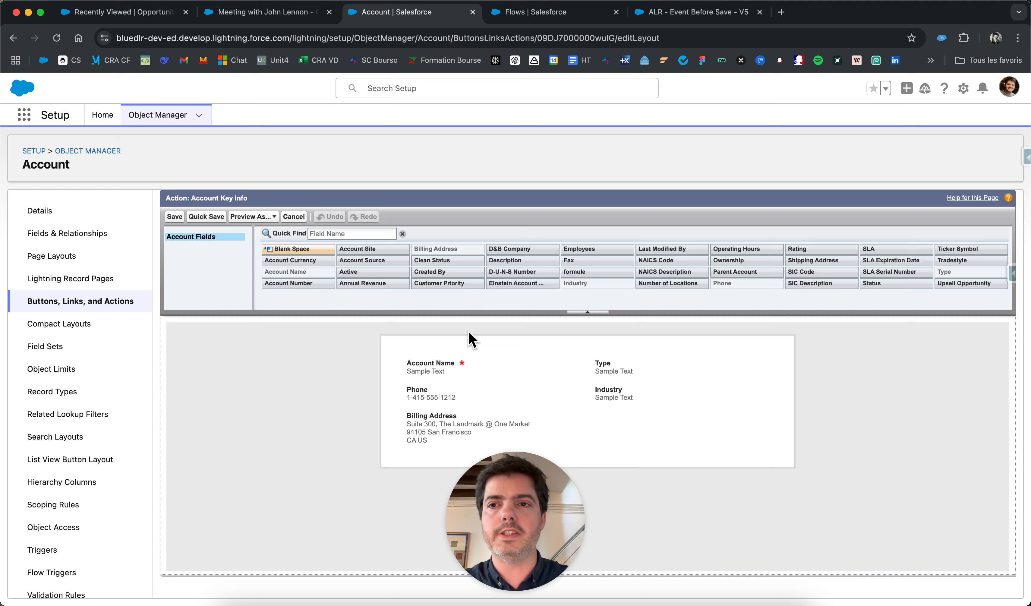
# Open the meeting event's page in Lightning App Builder and inspect its Record Detail and Related Account components
pyautogui.click(266, 11)
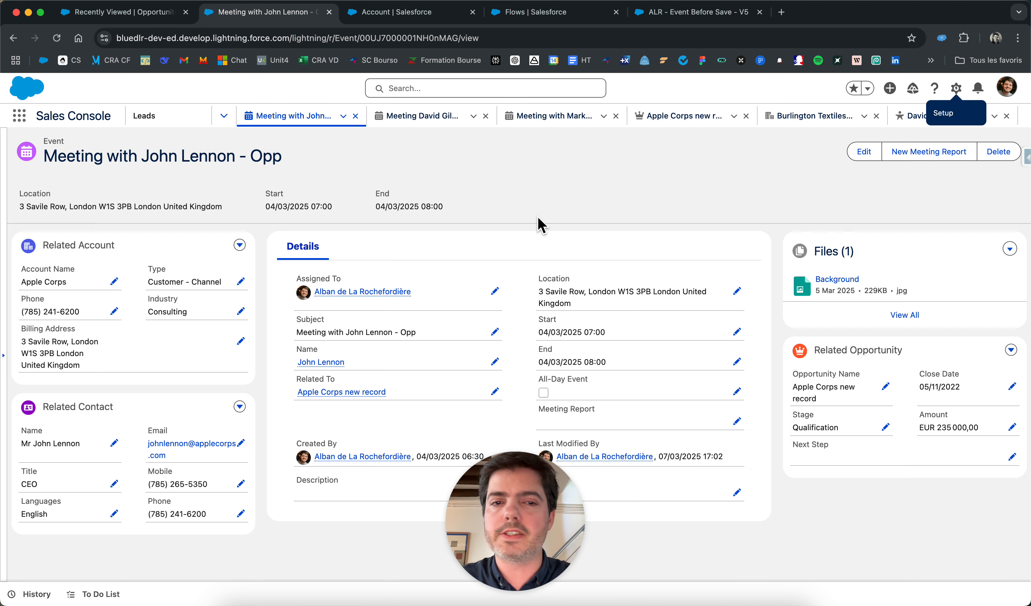
pyautogui.click(955, 89)
pyautogui.click(911, 243)
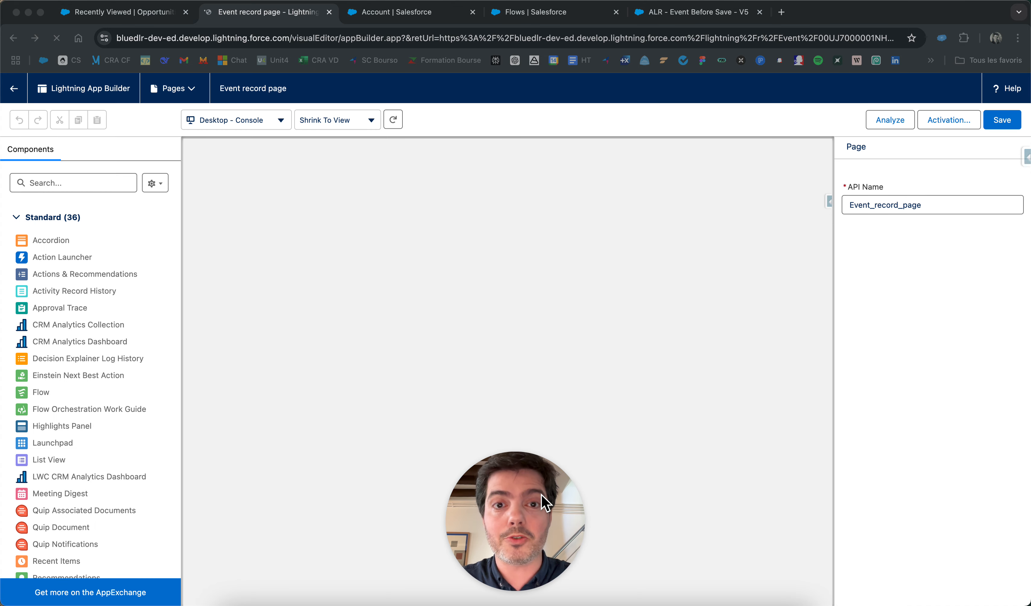
pyautogui.moveTo(545, 504); pyautogui.dragTo(909, 500)
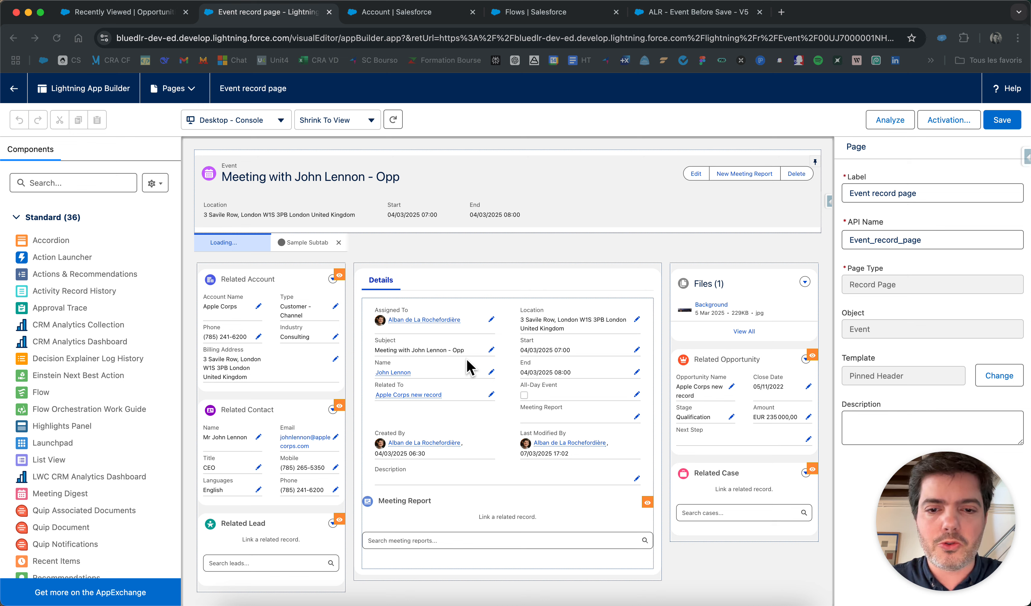
pyautogui.click(488, 349)
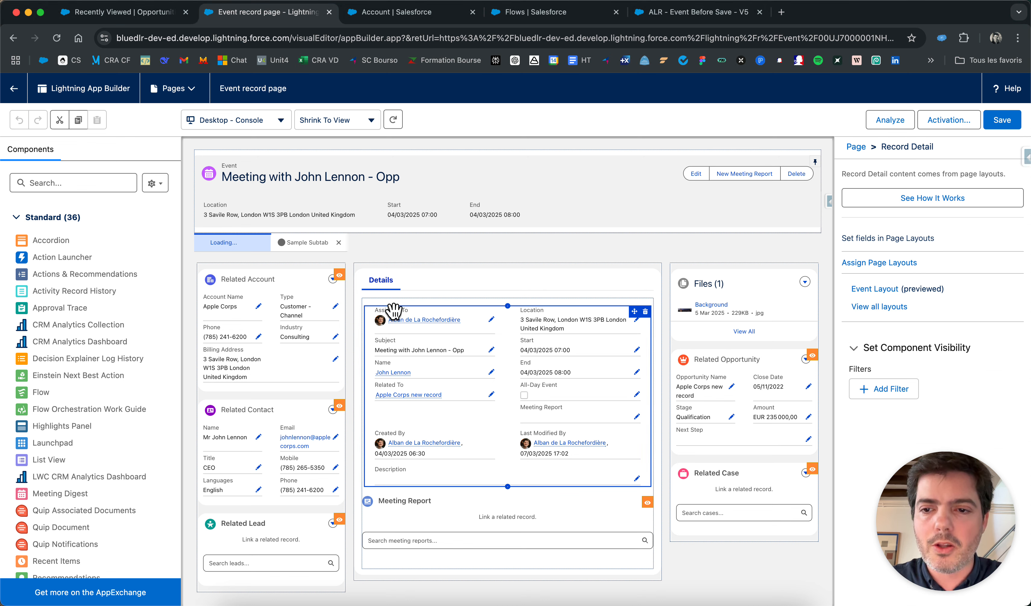
pyautogui.click(309, 319)
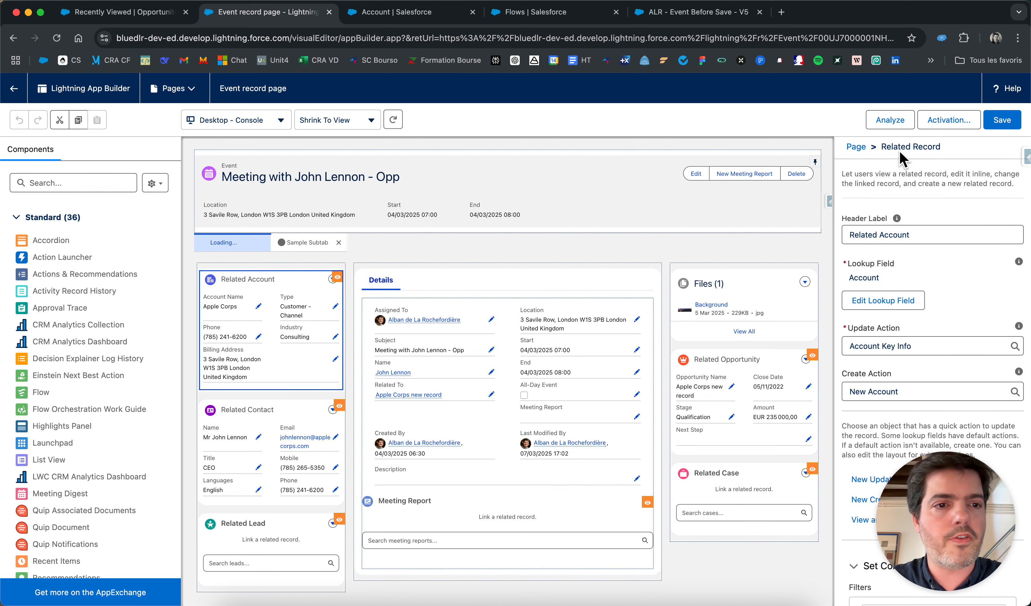
# Find the Related Record component, add it above the Related Account section, and set its lookup field to Account
pyautogui.click(42, 185)
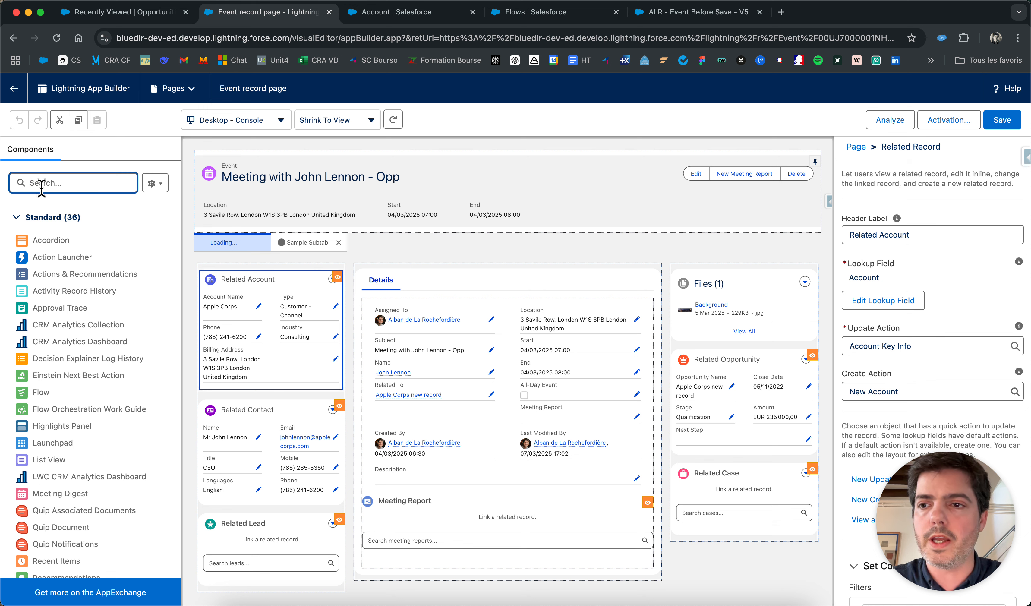
pyautogui.write('related')
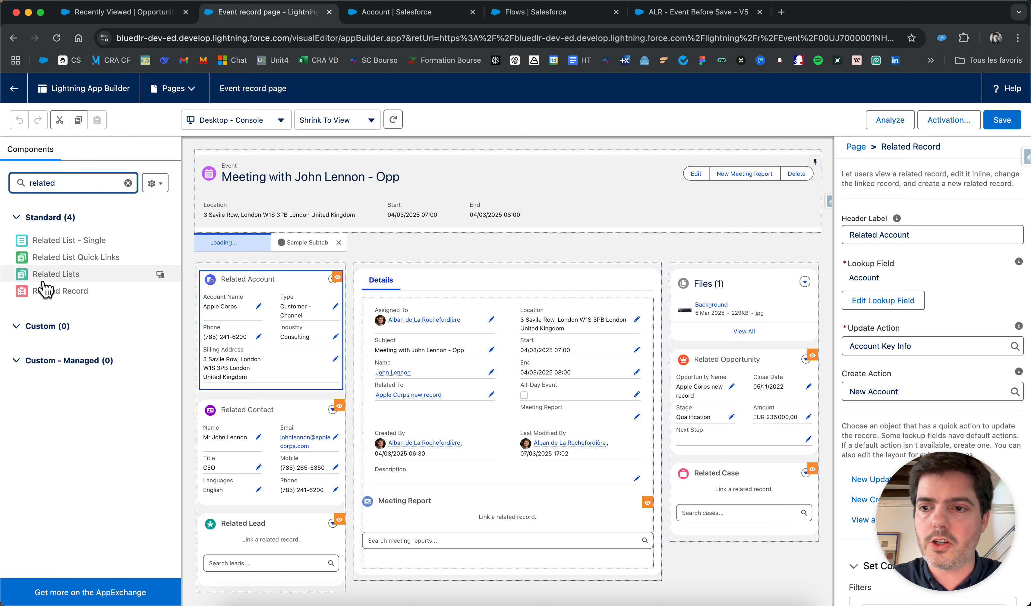
pyautogui.moveTo(50, 290); pyautogui.dragTo(229, 267)
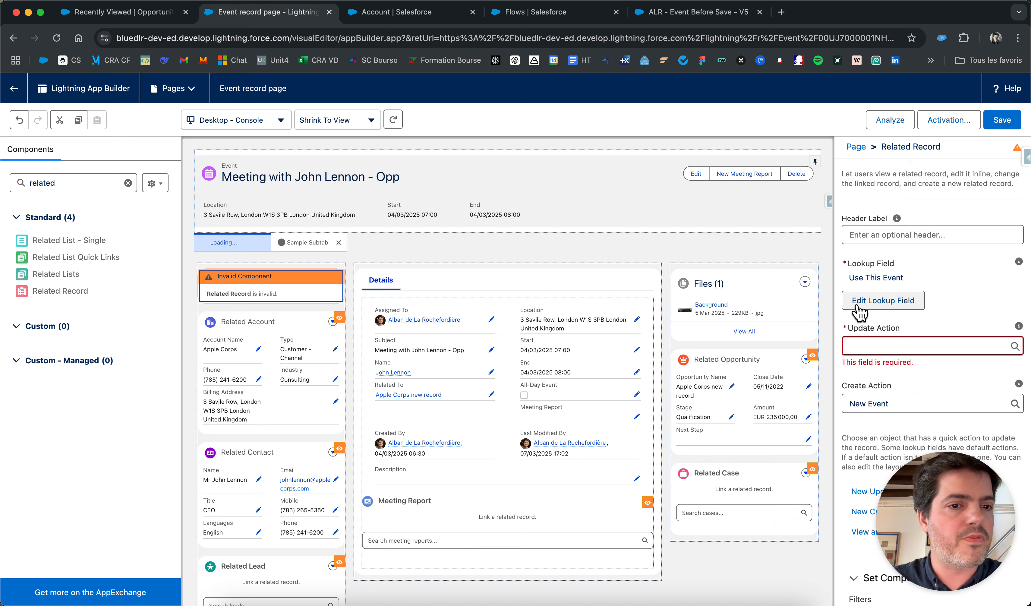
pyautogui.click(870, 312)
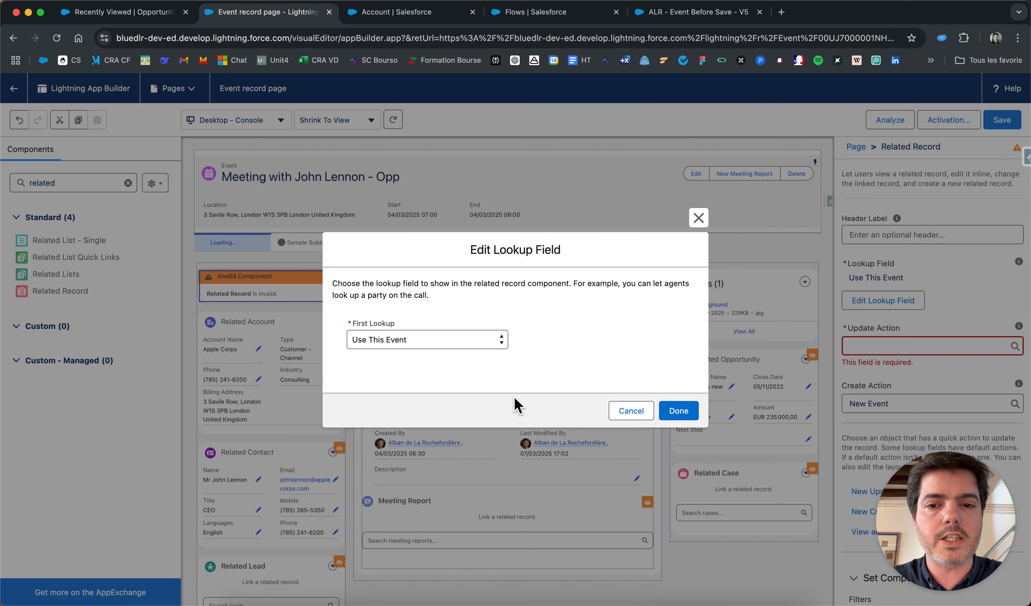
pyautogui.click(426, 341)
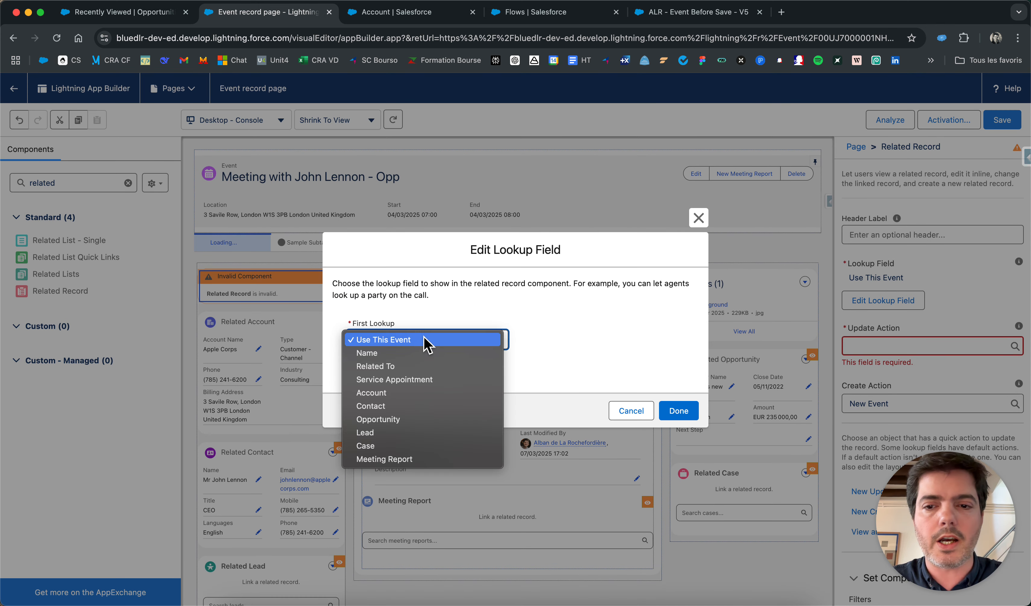
pyautogui.click(409, 392)
pyautogui.click(679, 411)
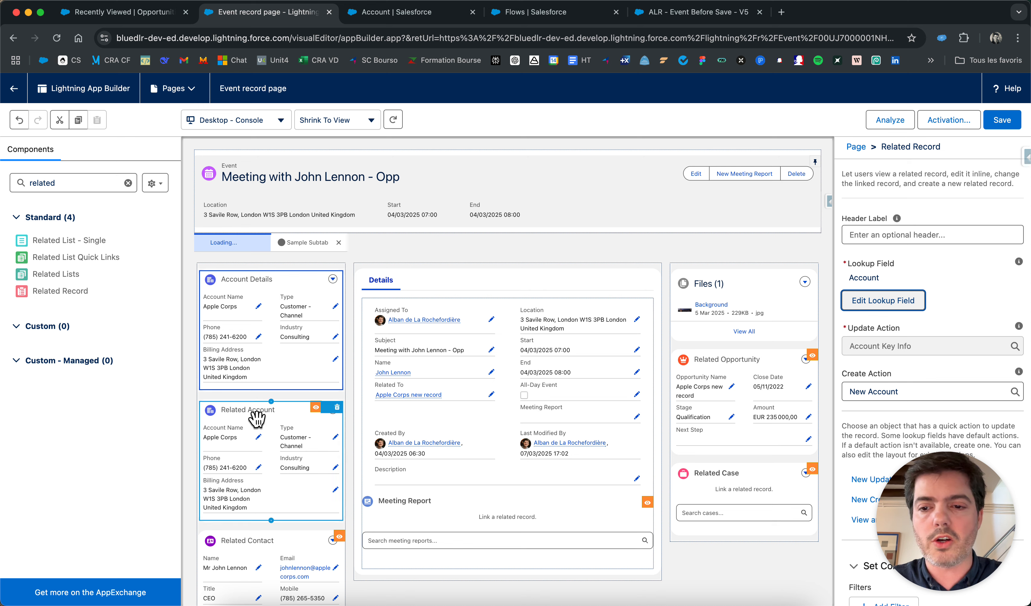
# Enter Related Account as the new component's header label, and remove this duplicate component from the page
pyautogui.click(865, 234)
pyautogui.write('Related Account')
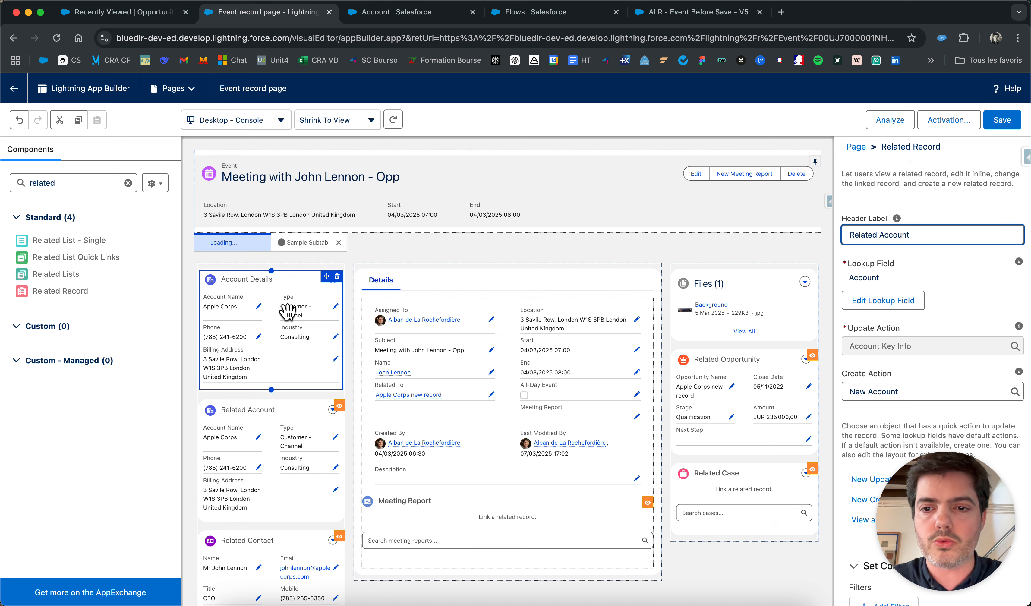
pyautogui.click(337, 277)
# Review the original Related Account component's update and create actions and its visibility filter
pyautogui.click(290, 312)
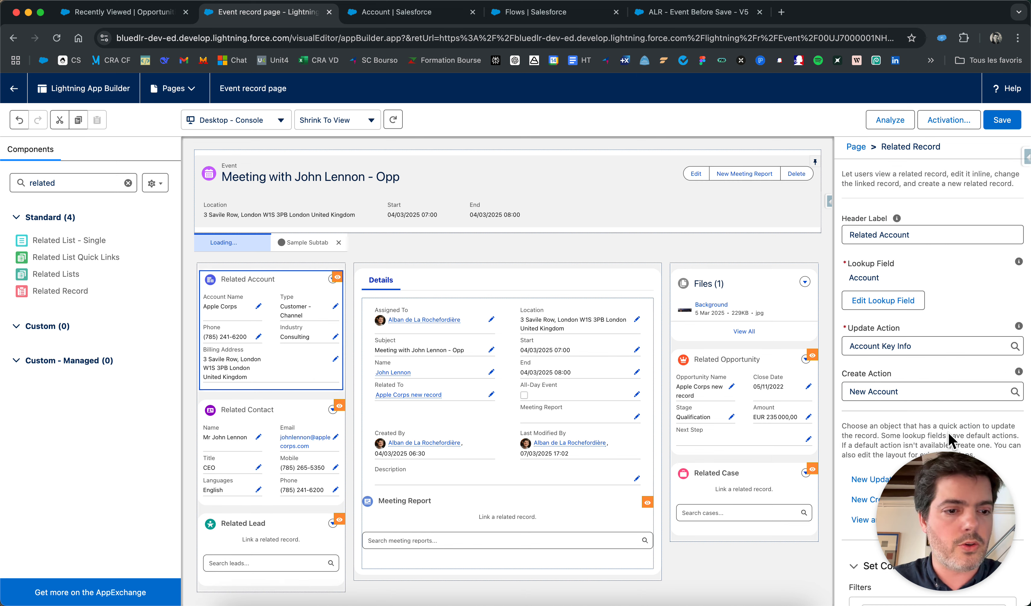
pyautogui.scroll(-1, 1015, 510)
pyautogui.scroll(-3, 1015, 509)
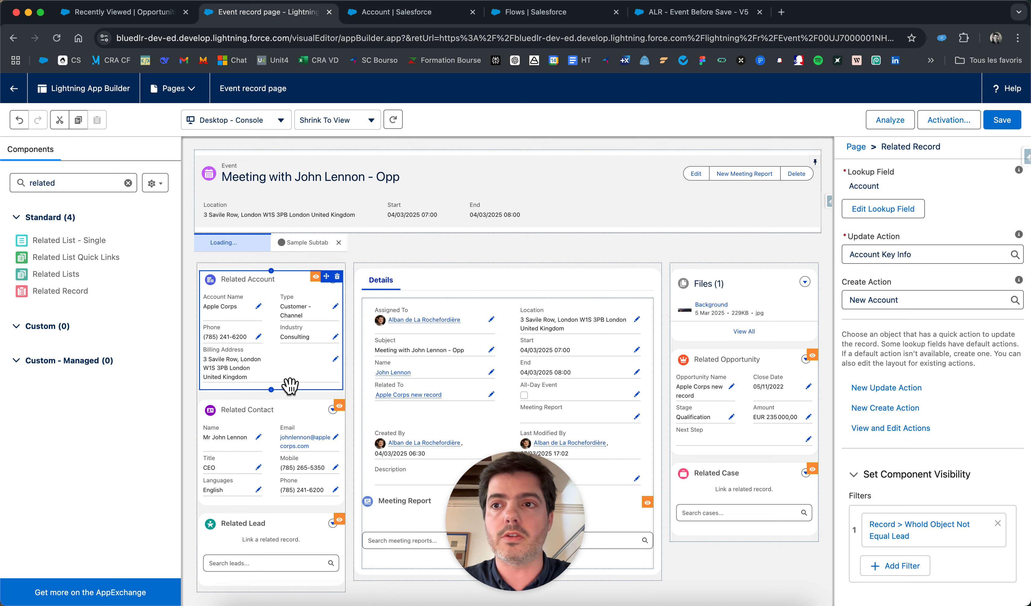
# Find the Activity object in the Object Manager and open its Fields & Relationships
pyautogui.click(433, 19)
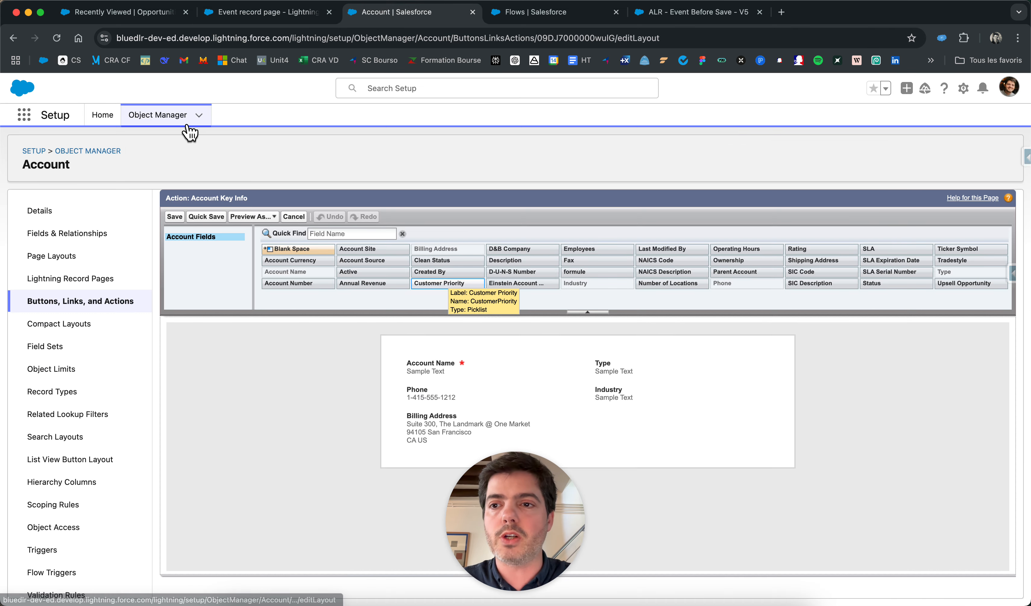
pyautogui.click(167, 118)
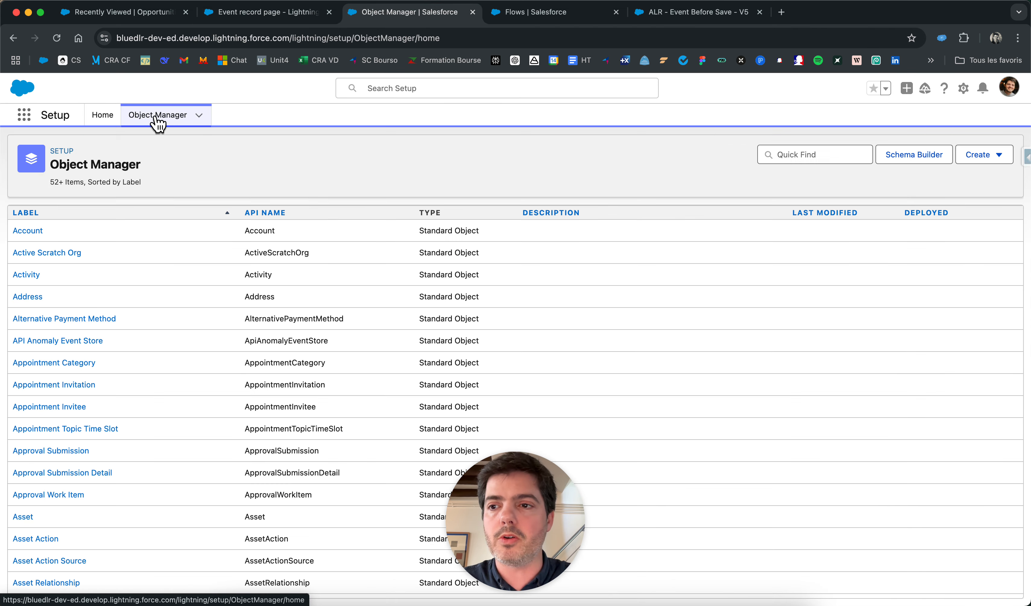
pyautogui.click(789, 157)
pyautogui.write('activit')
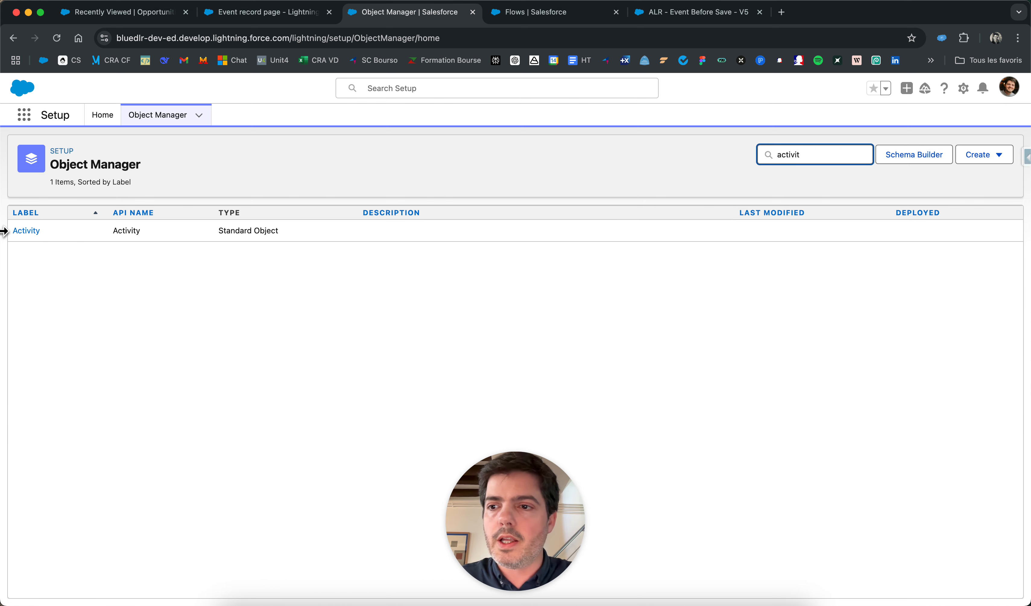
pyautogui.click(25, 233)
pyautogui.click(28, 235)
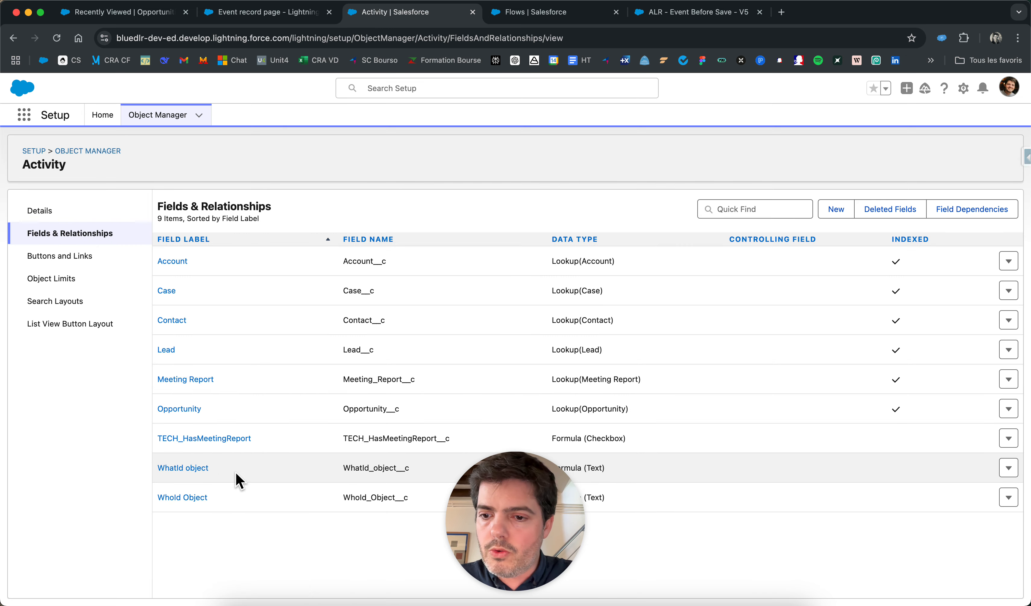
# Examine the formulas of the WhatId object and WhoId Object custom fields
pyautogui.click(183, 471)
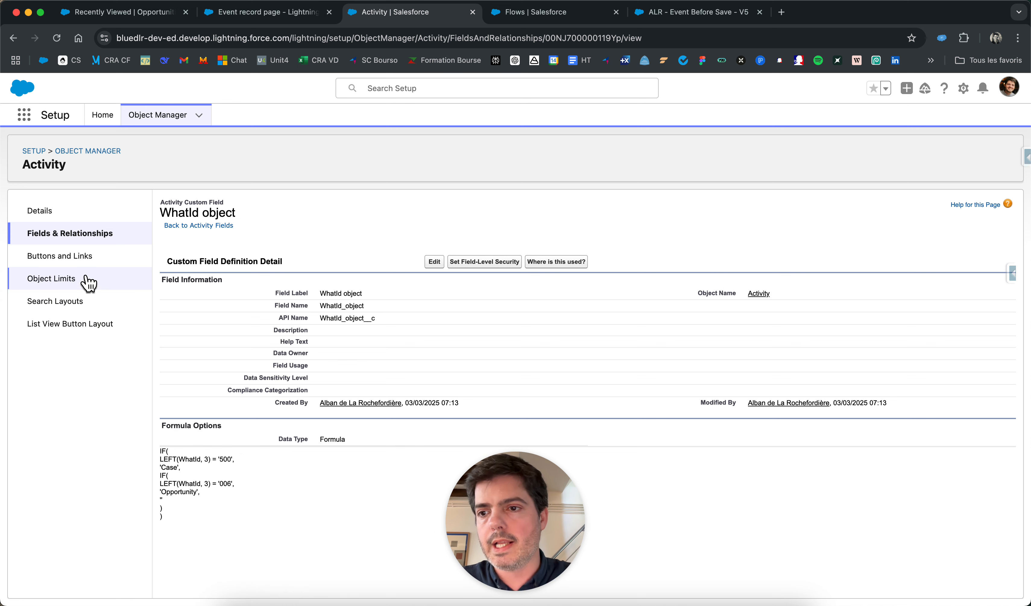
pyautogui.click(84, 240)
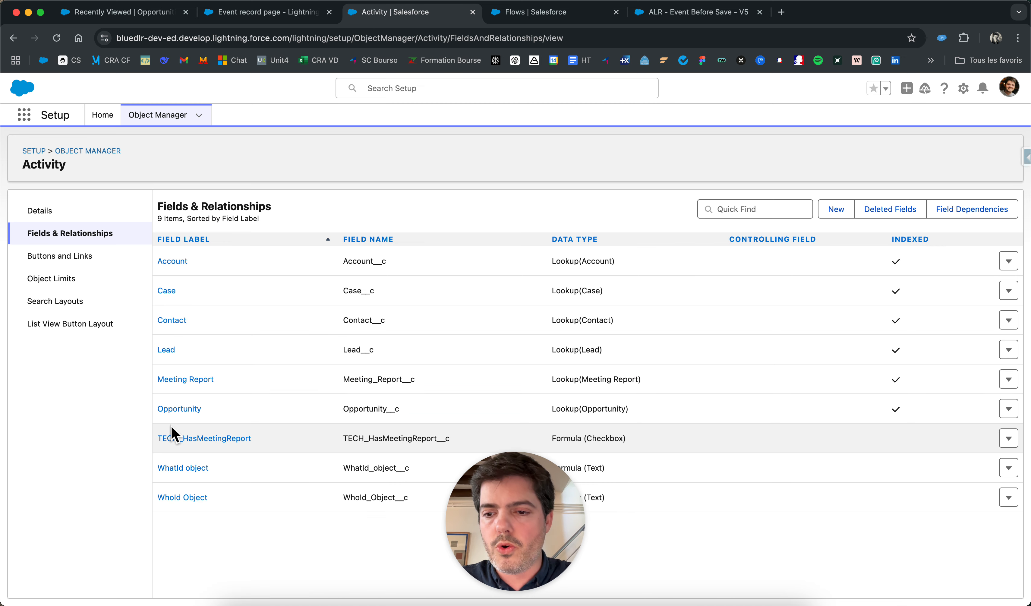
pyautogui.click(177, 497)
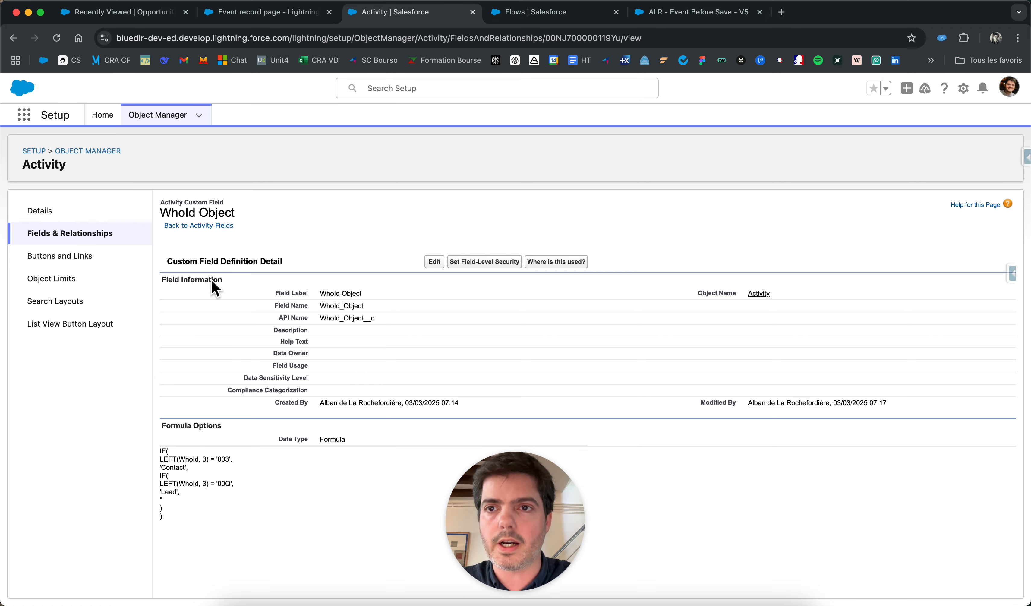
# Return to the Event record page in the builder and check the Related Contact and Related Lead visibility filters
pyautogui.click(217, 17)
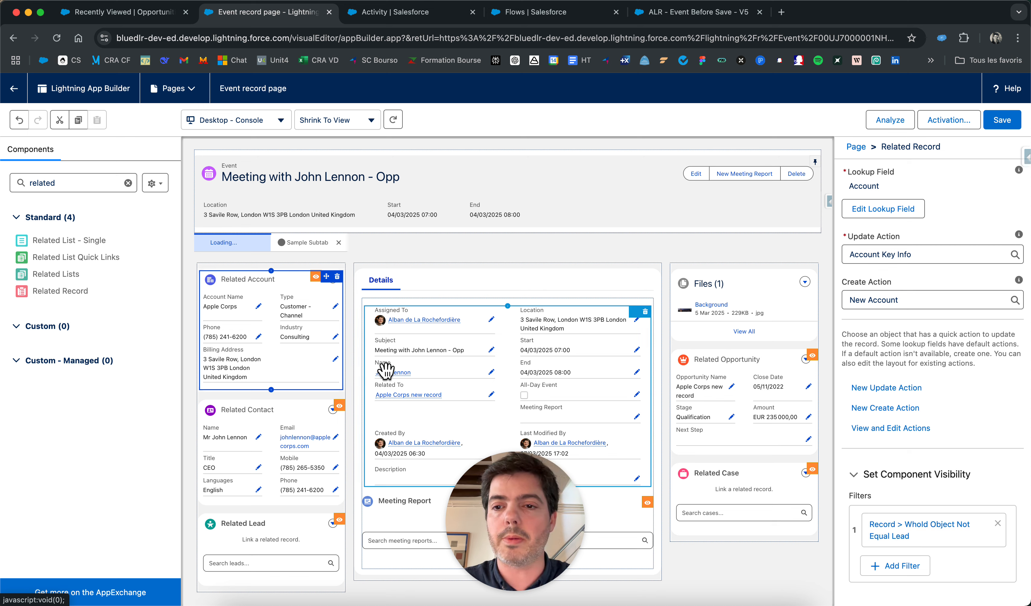
pyautogui.click(296, 416)
pyautogui.scroll(-4, 499, 362)
pyautogui.scroll(-1, 888, 388)
pyautogui.scroll(-2, 888, 388)
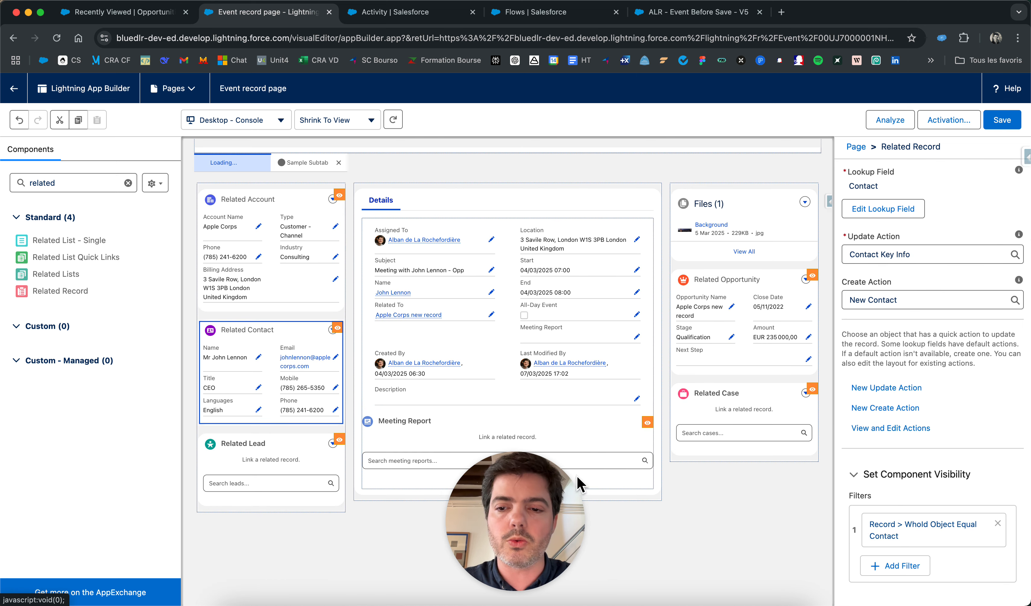
pyautogui.click(276, 477)
pyautogui.scroll(-2, 915, 416)
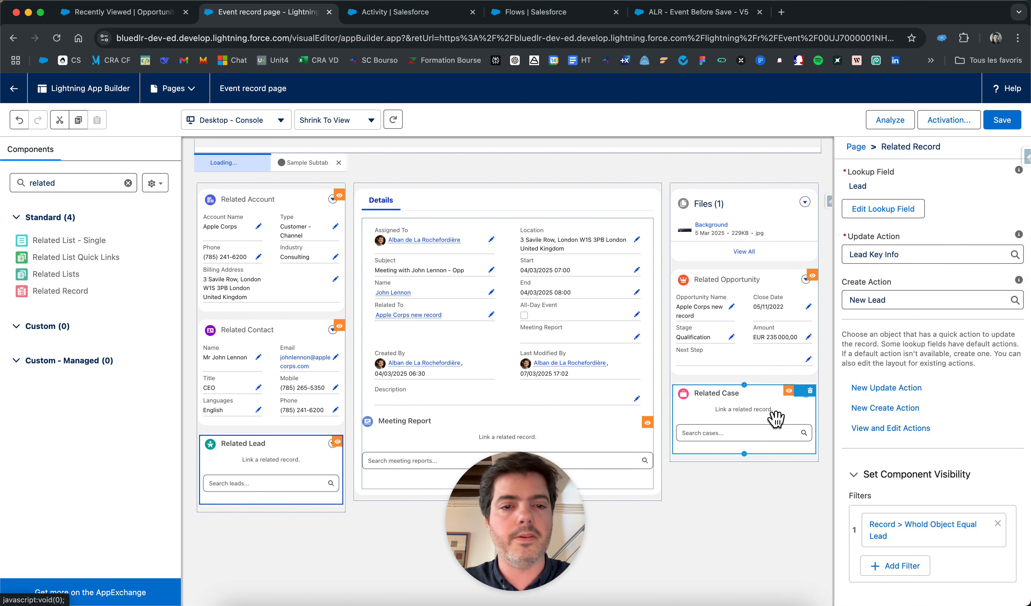
# Check the actions and visibility filters of the Related Opportunity and Related Case components
pyautogui.click(753, 331)
pyautogui.scroll(-3, 916, 374)
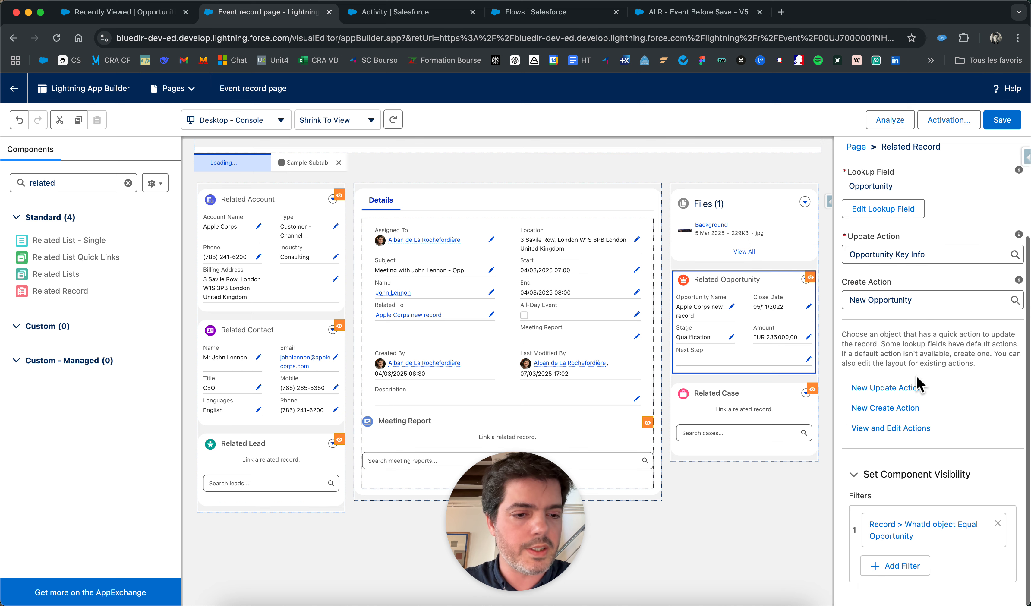
pyautogui.click(747, 413)
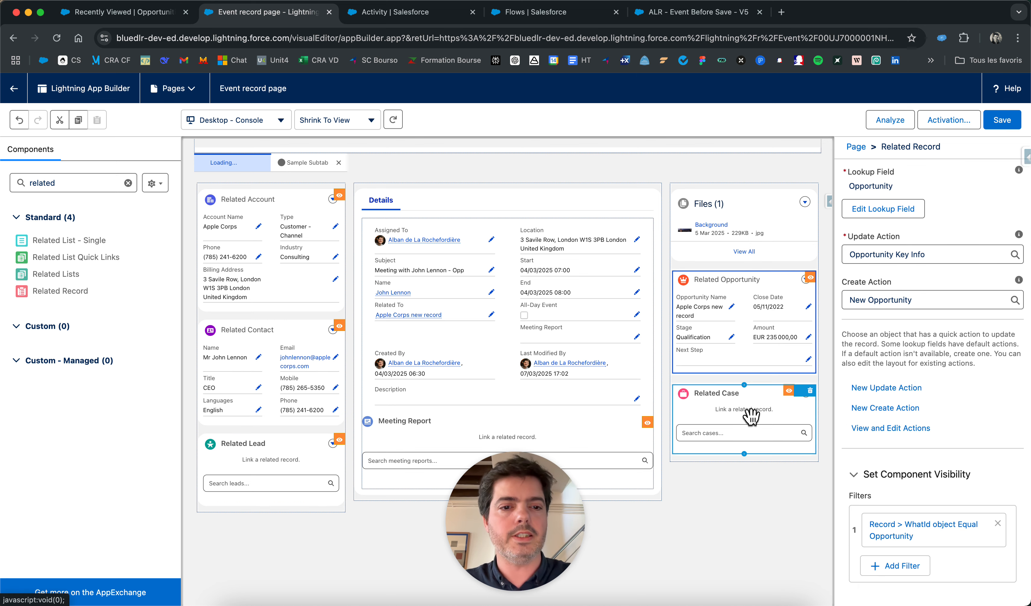
pyautogui.scroll(-2, 862, 416)
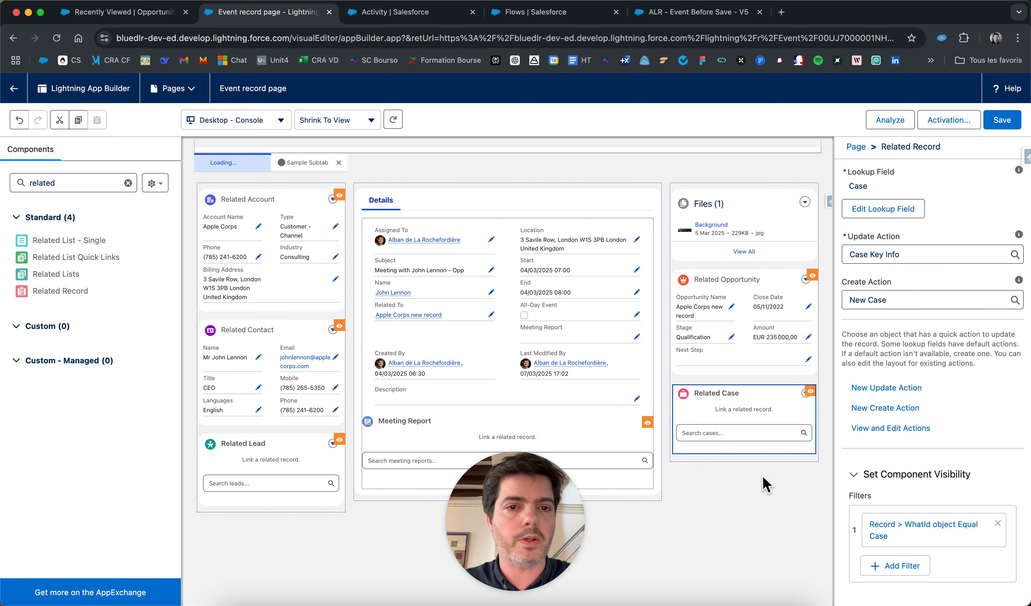
pyautogui.scroll(2, 744, 478)
pyautogui.scroll(-2, 721, 479)
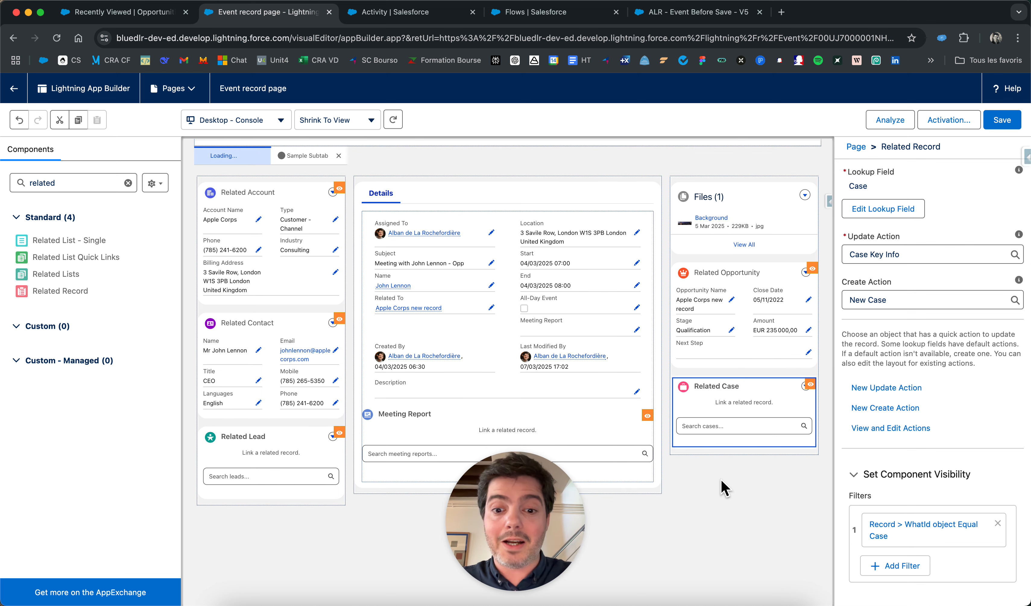
pyautogui.click(726, 478)
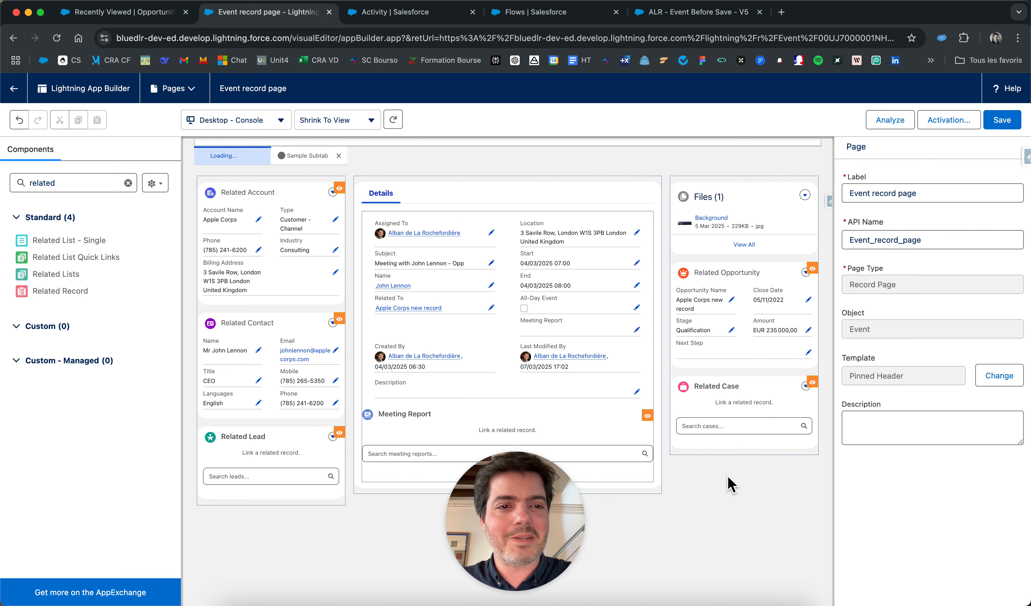
pyautogui.scroll(2, 674, 387)
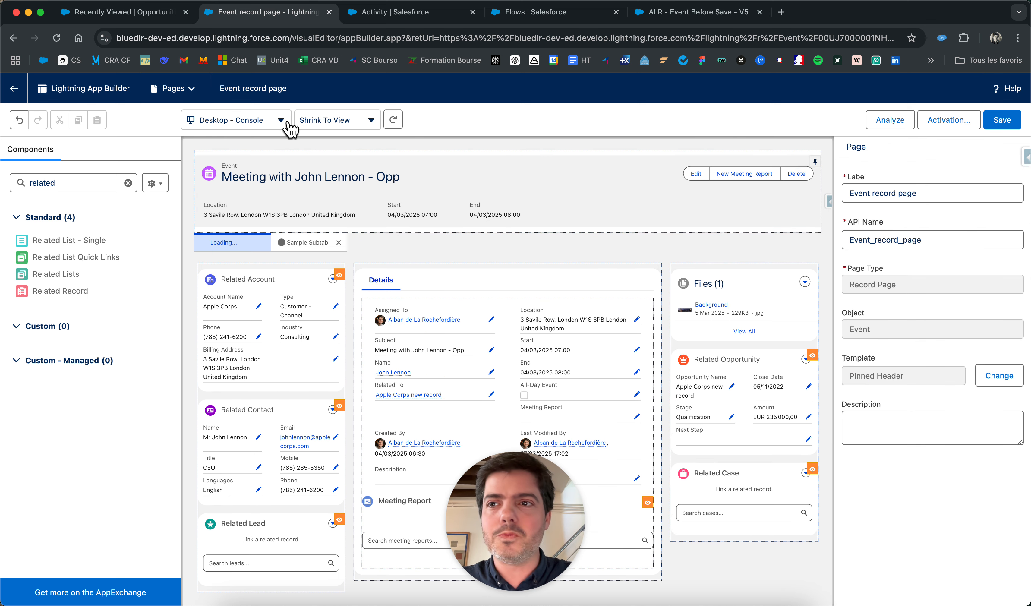
pyautogui.click(139, 16)
pyautogui.click(214, 13)
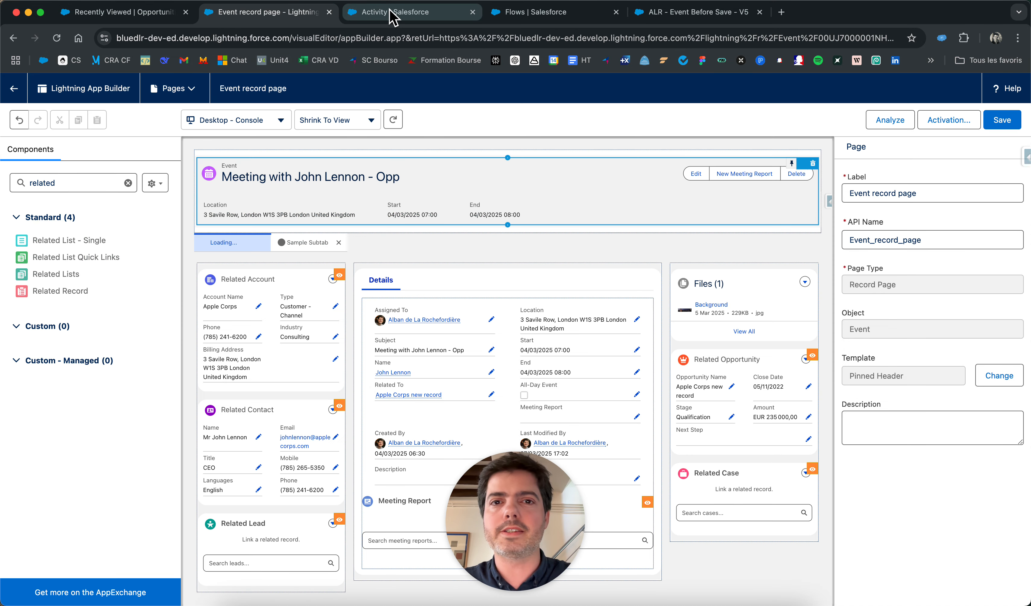
pyautogui.click(120, 16)
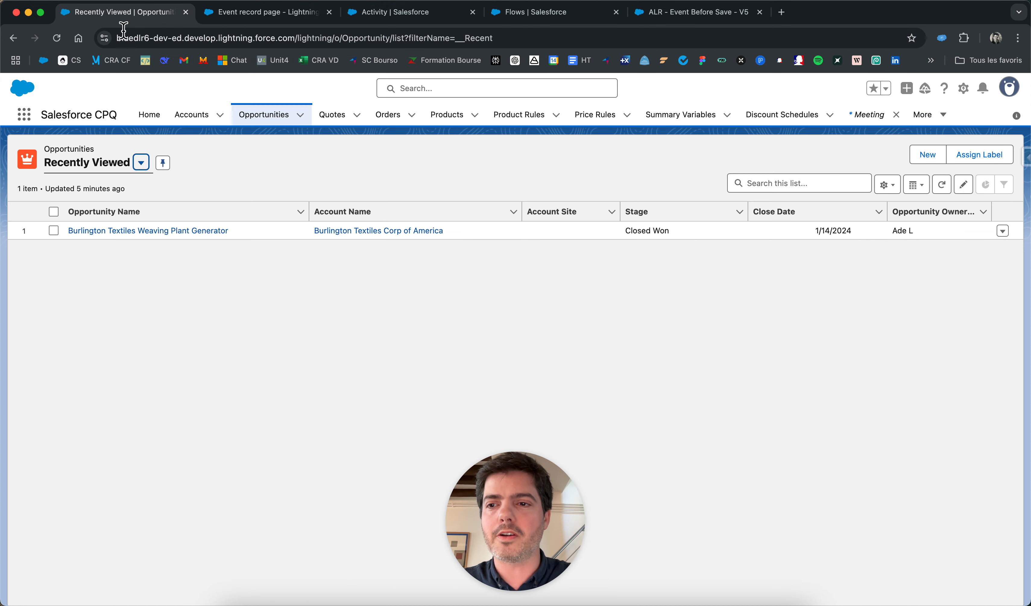
pyautogui.click(963, 88)
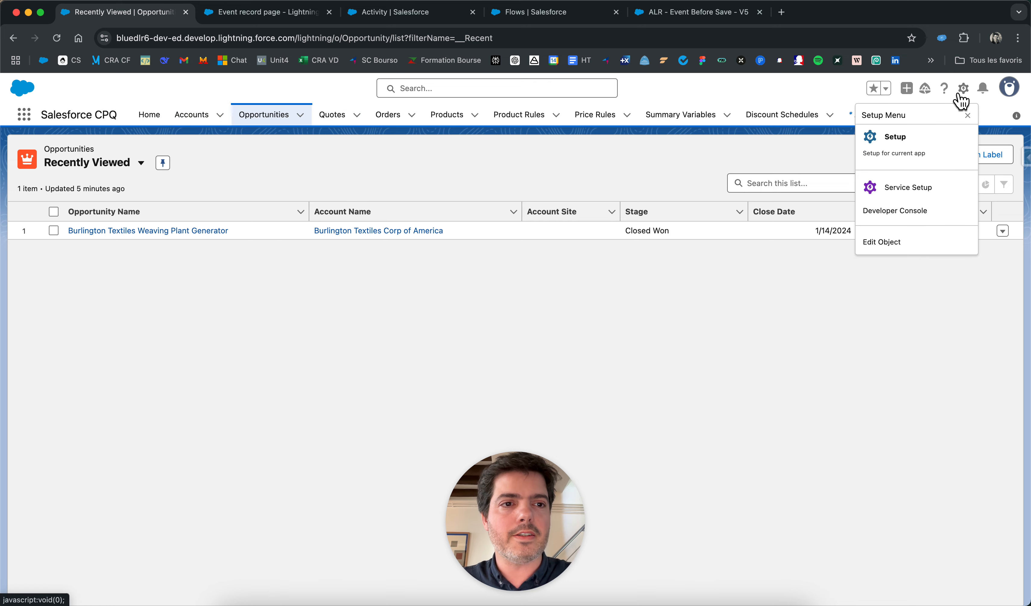
pyautogui.click(918, 138)
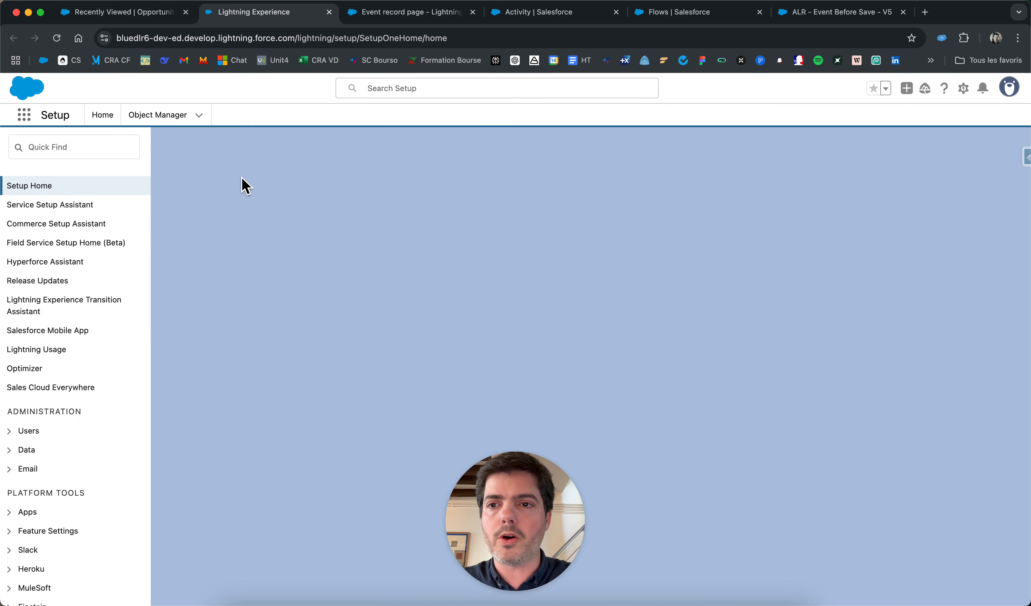
pyautogui.click(158, 116)
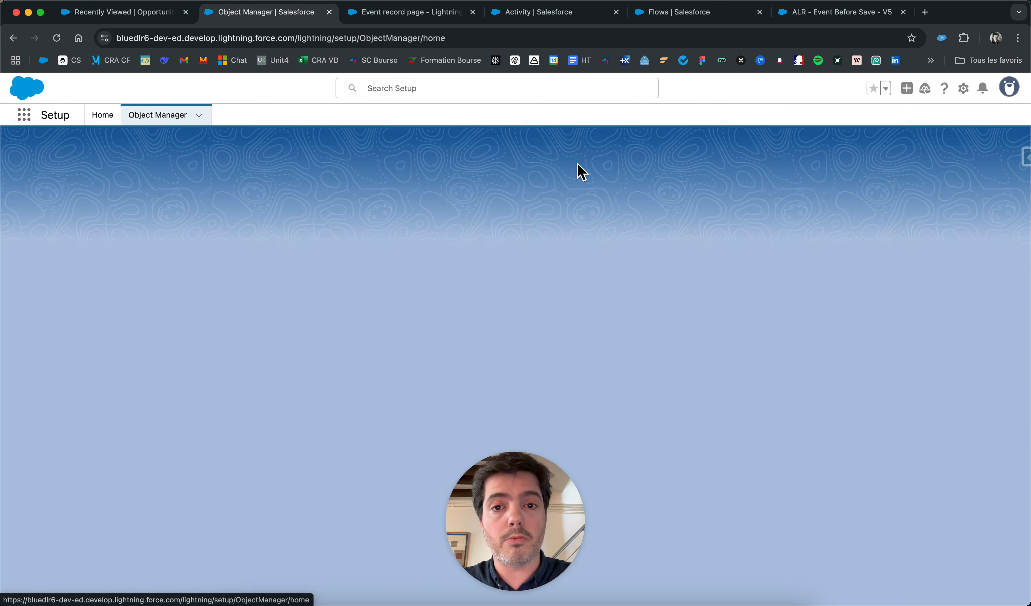
pyautogui.click(792, 155)
pyautogui.write('meetin')
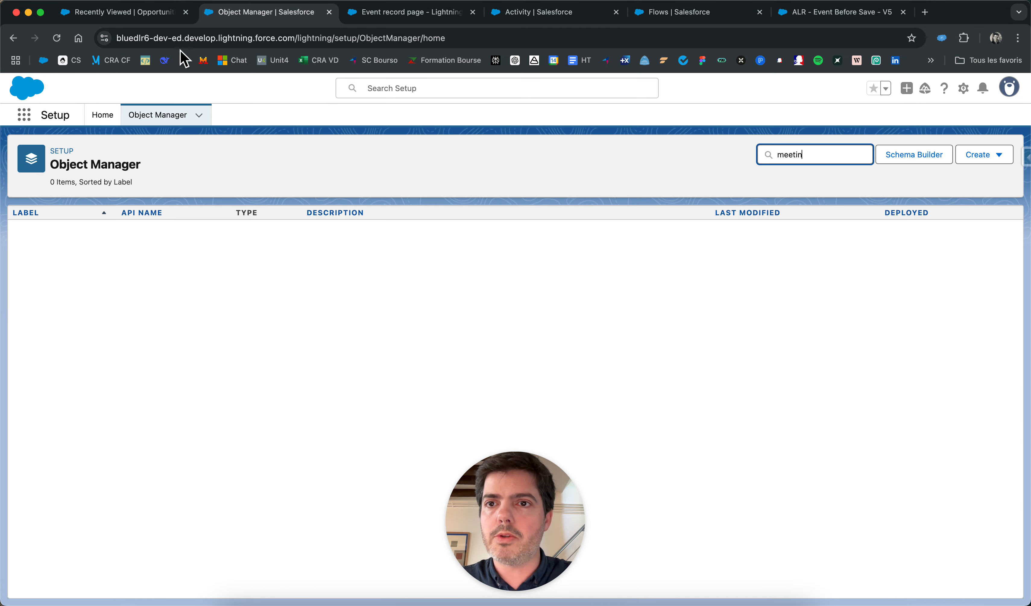
pyautogui.click(131, 16)
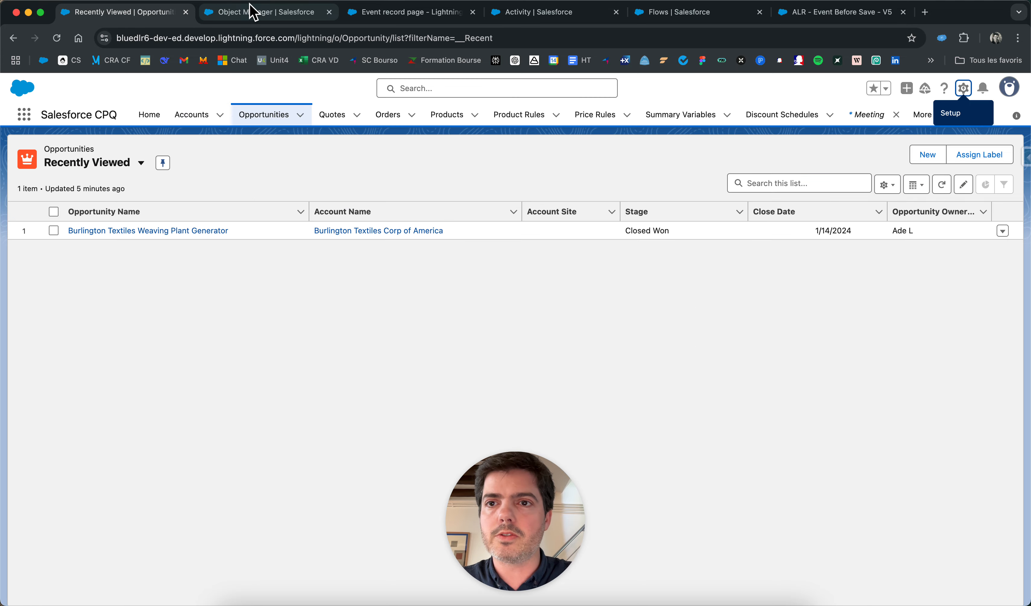
pyautogui.click(254, 12)
# Leave the Event record page builder without saving, returning to the event record, and close the Opportunities and Object Manager browser tabs from the other org
pyautogui.click(412, 14)
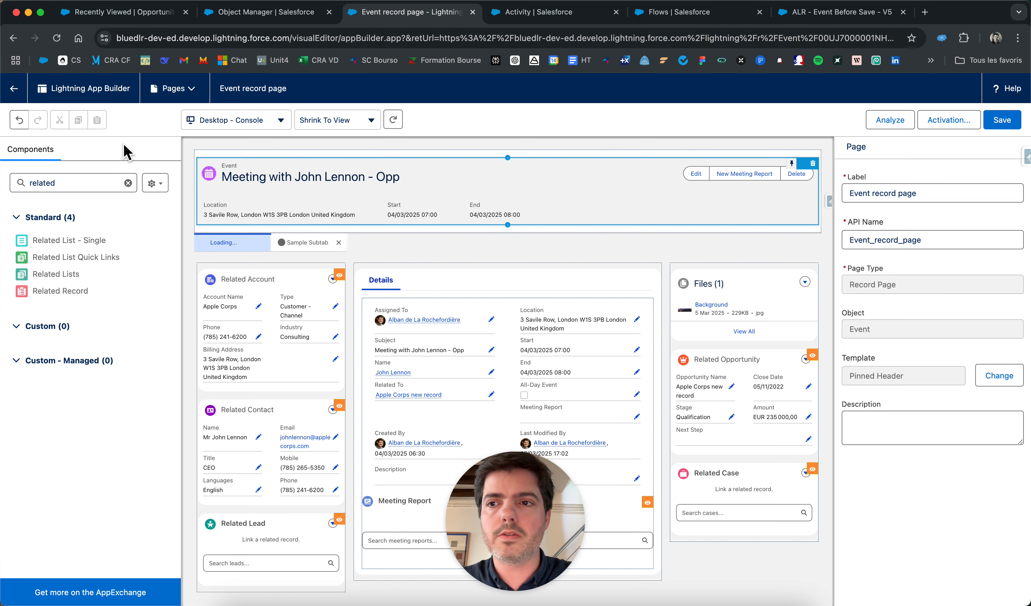
pyautogui.click(12, 87)
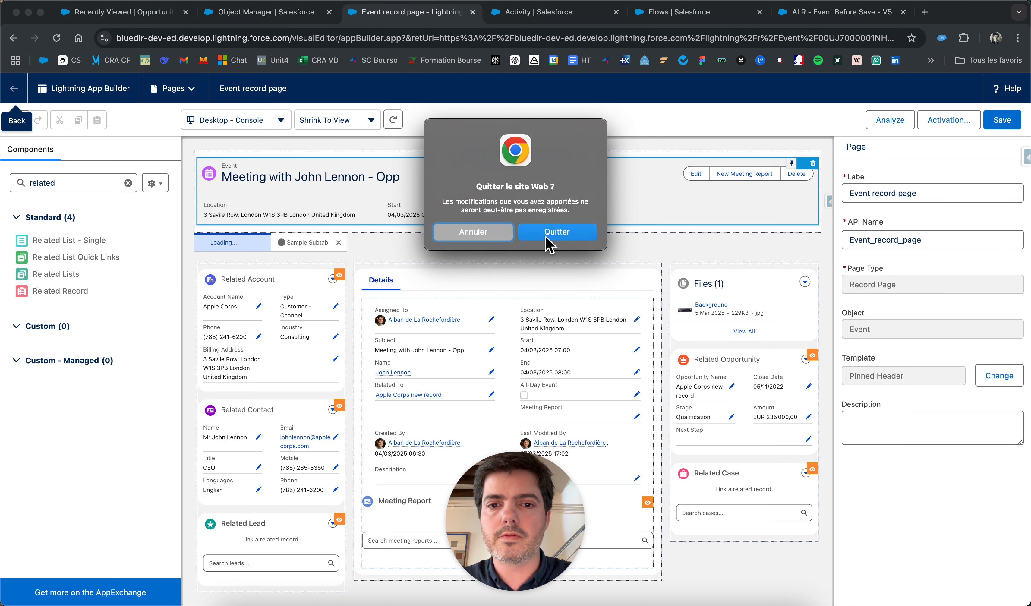
pyautogui.click(556, 232)
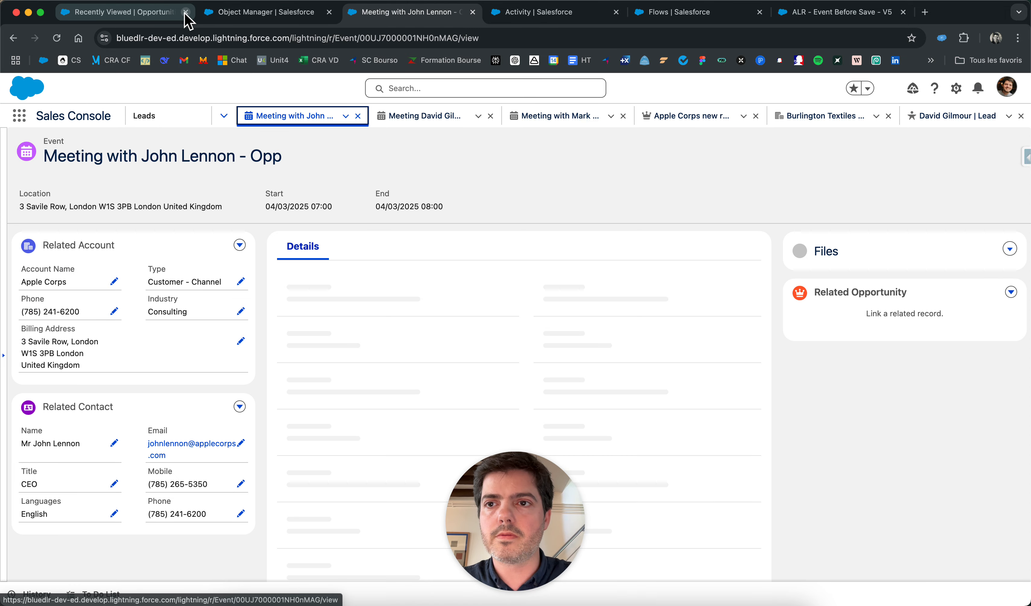
pyautogui.click(186, 12)
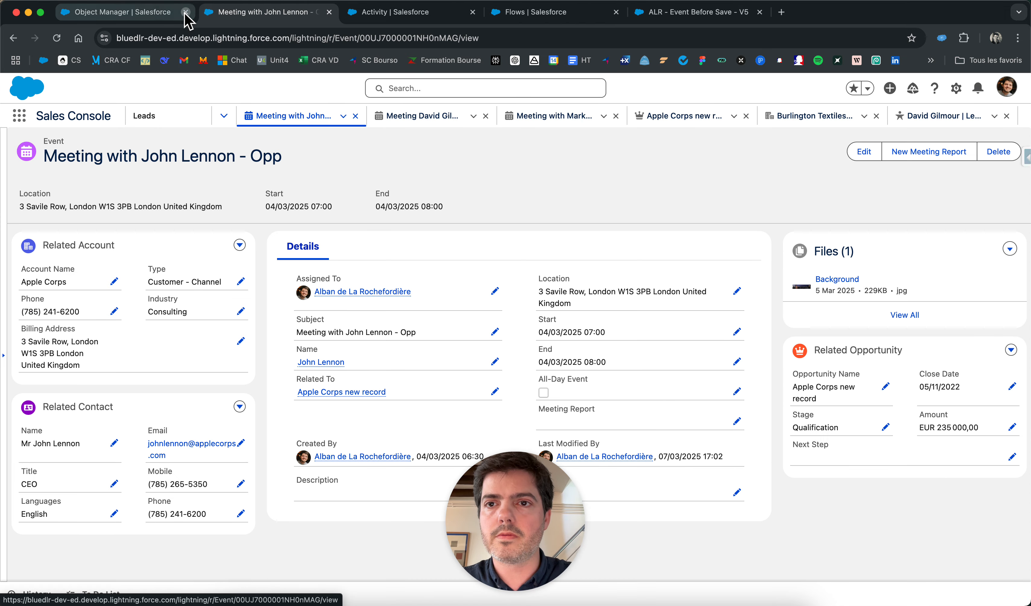
pyautogui.click(186, 12)
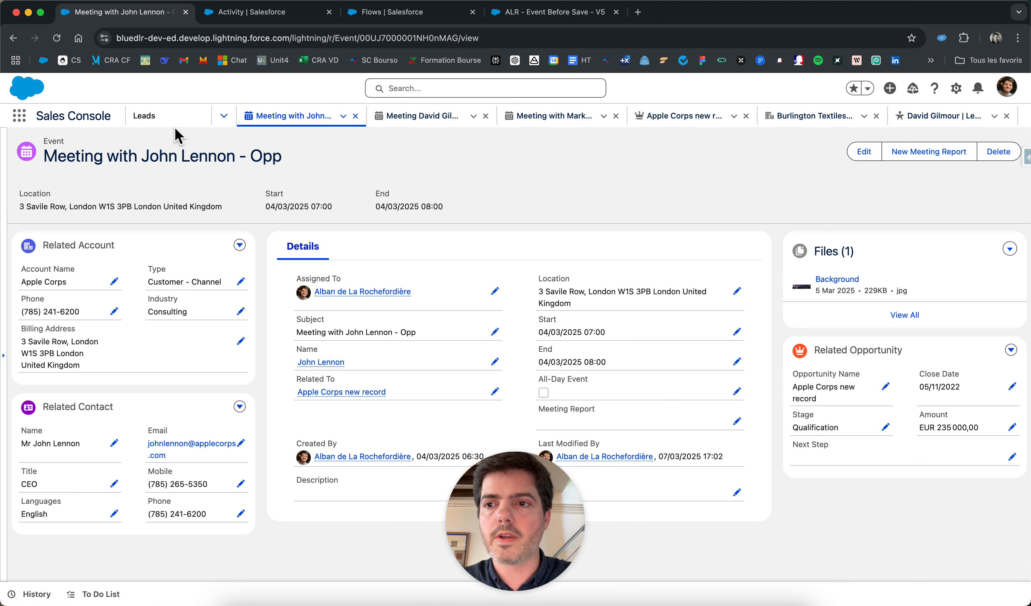
# Open Setup from the event record's org and find the Meeting Report object in the Object Manager
pyautogui.click(956, 88)
pyautogui.click(923, 141)
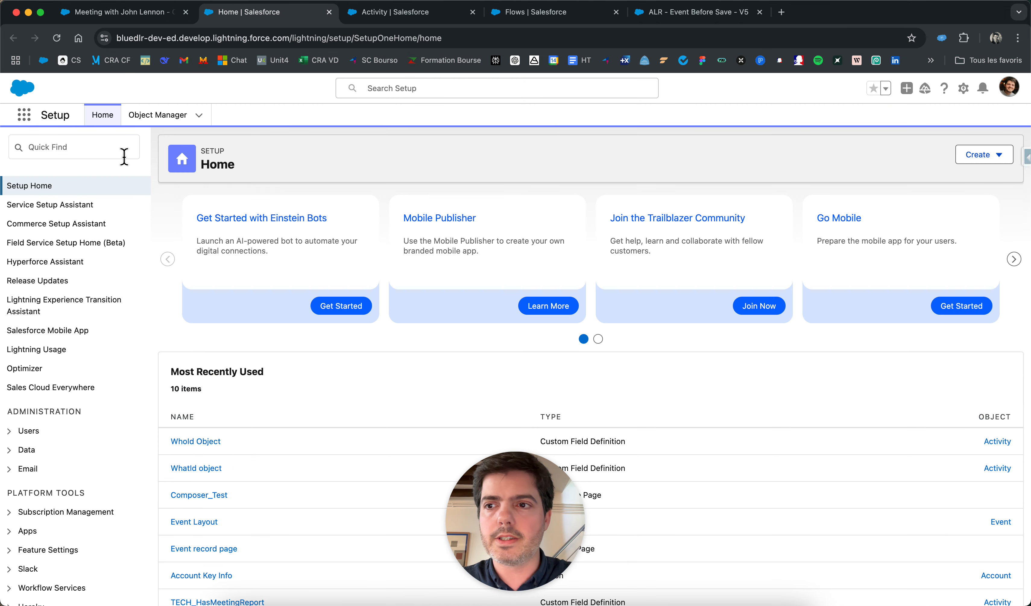
pyautogui.click(146, 118)
pyautogui.click(822, 155)
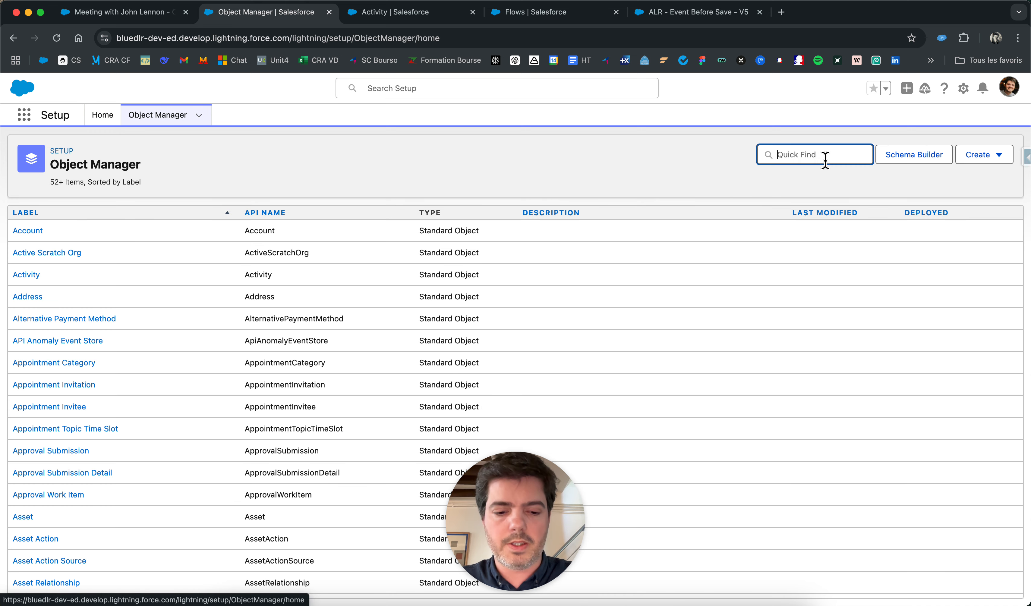
pyautogui.write('meeting report')
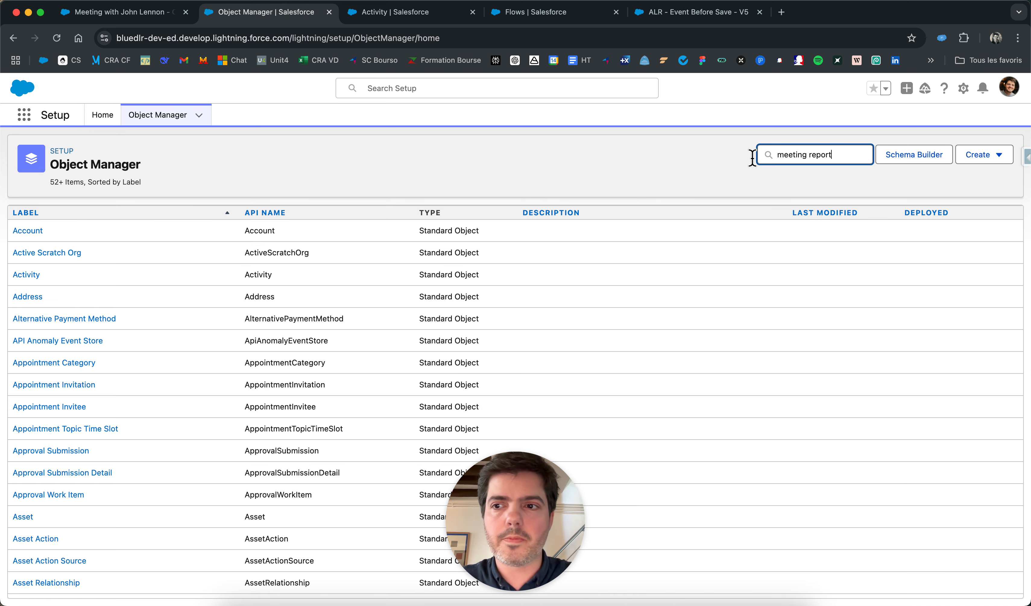
pyautogui.click(49, 233)
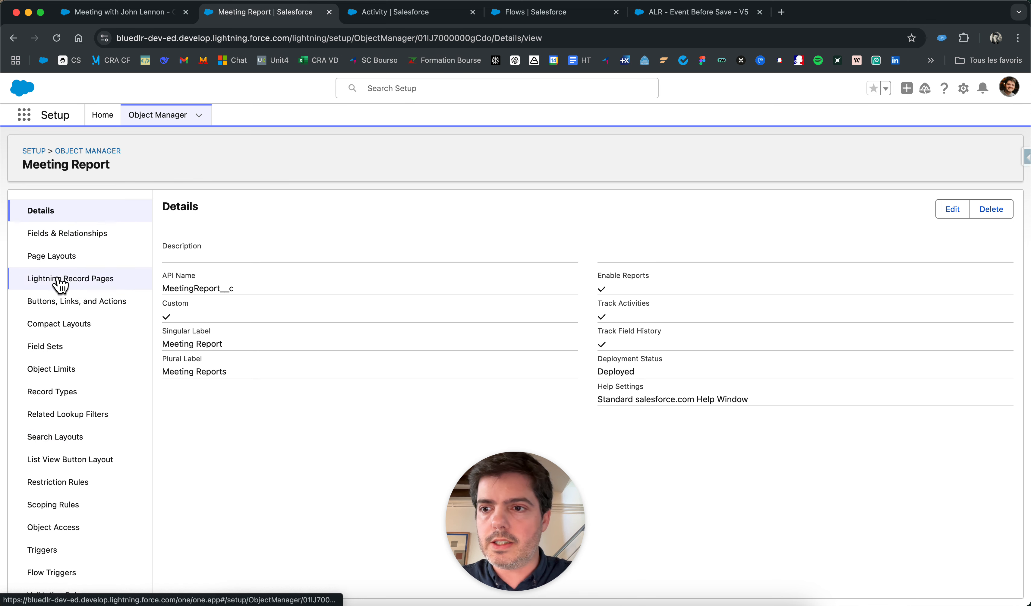
# Examine the Meeting Report object's fields and the layout of its Update Meeting Report action
pyautogui.click(52, 236)
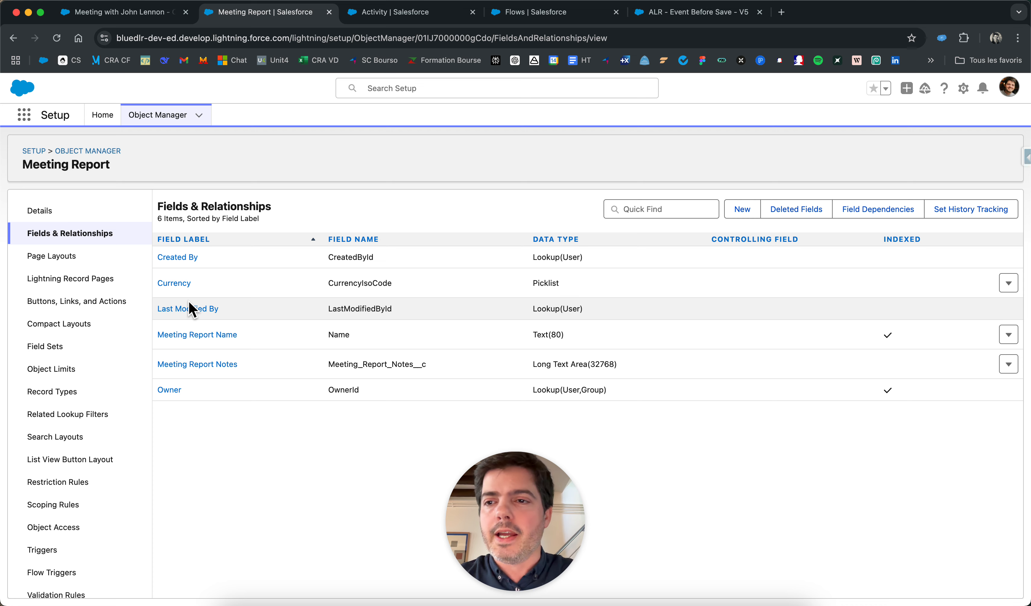
pyautogui.click(109, 310)
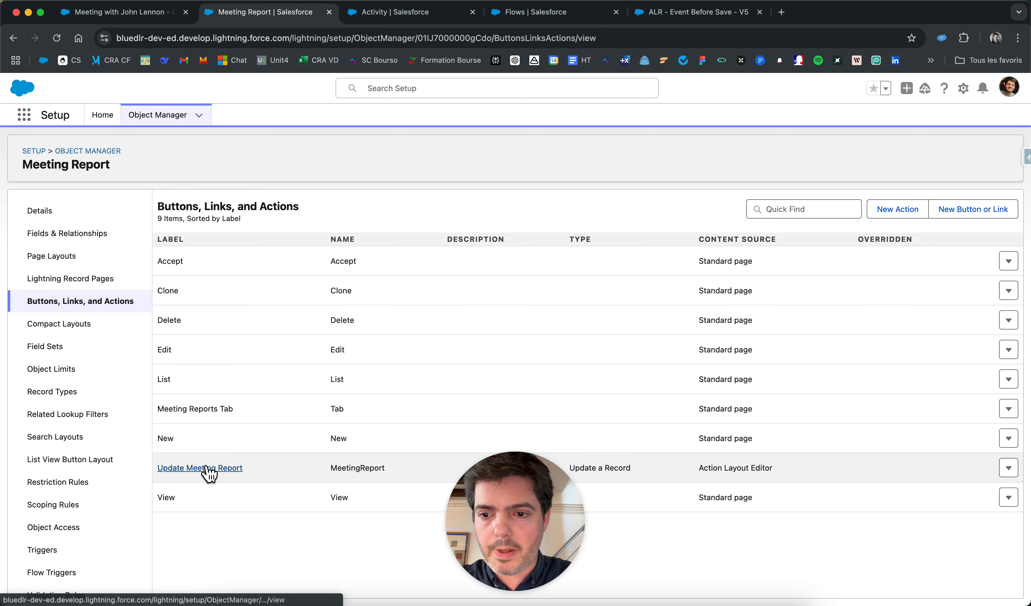
pyautogui.click(200, 468)
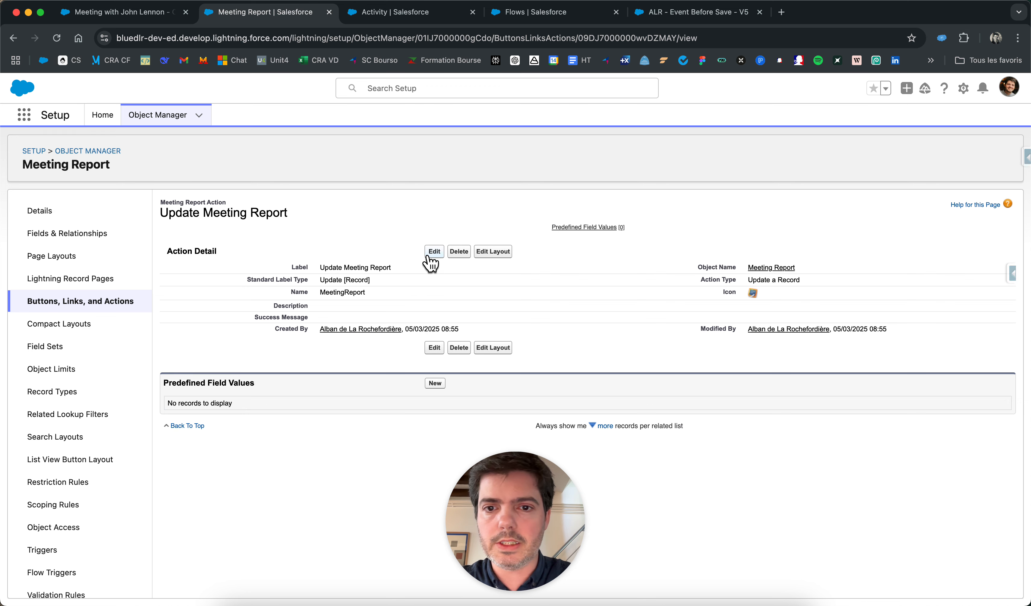
pyautogui.click(489, 257)
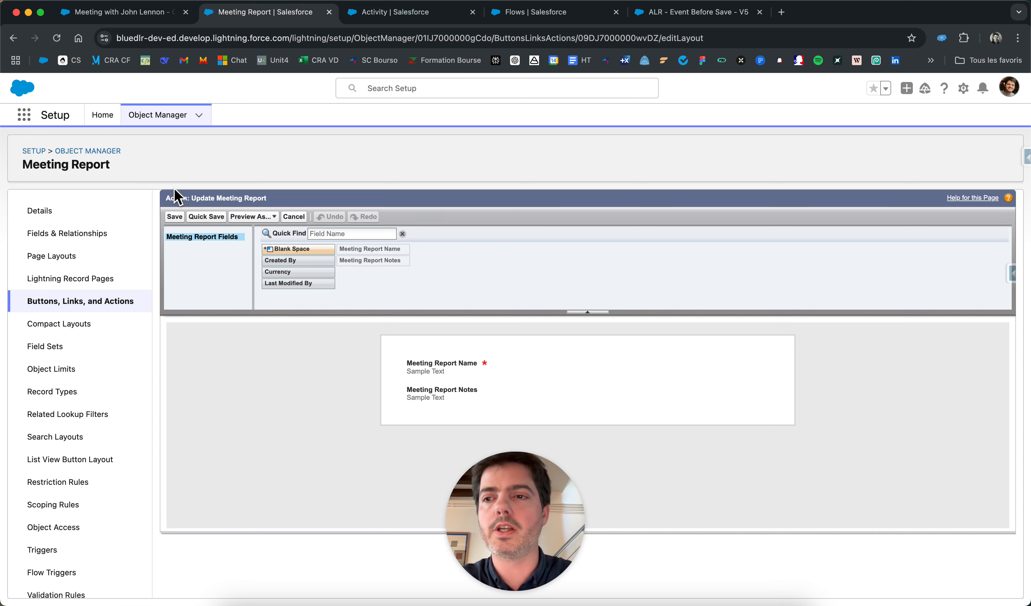
# Find Flows in Setup and open the ALR - Create Meeting Report flow
pyautogui.click(92, 119)
pyautogui.click(72, 143)
pyautogui.write('flow')
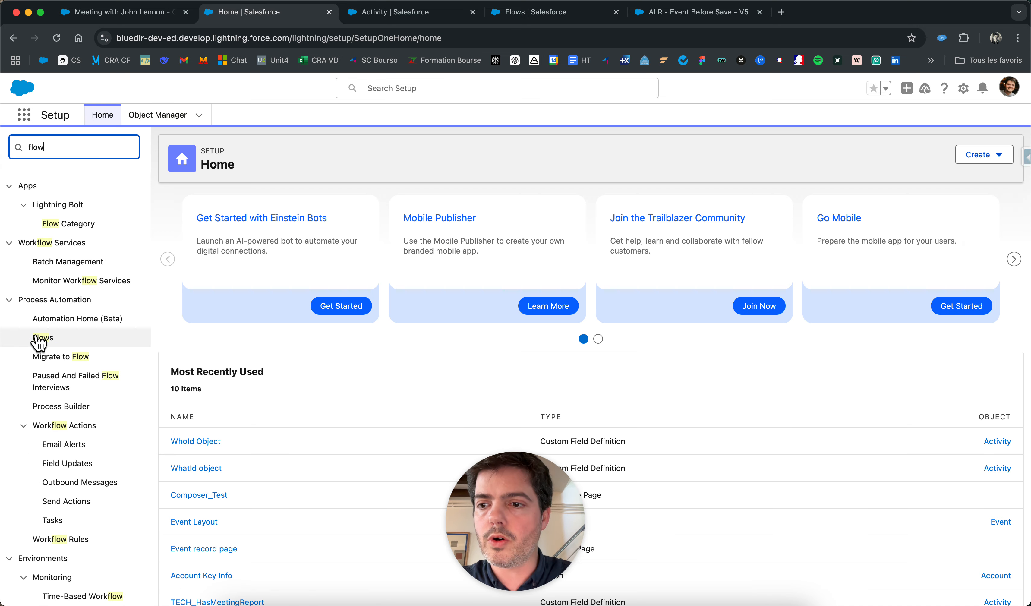
pyautogui.click(42, 338)
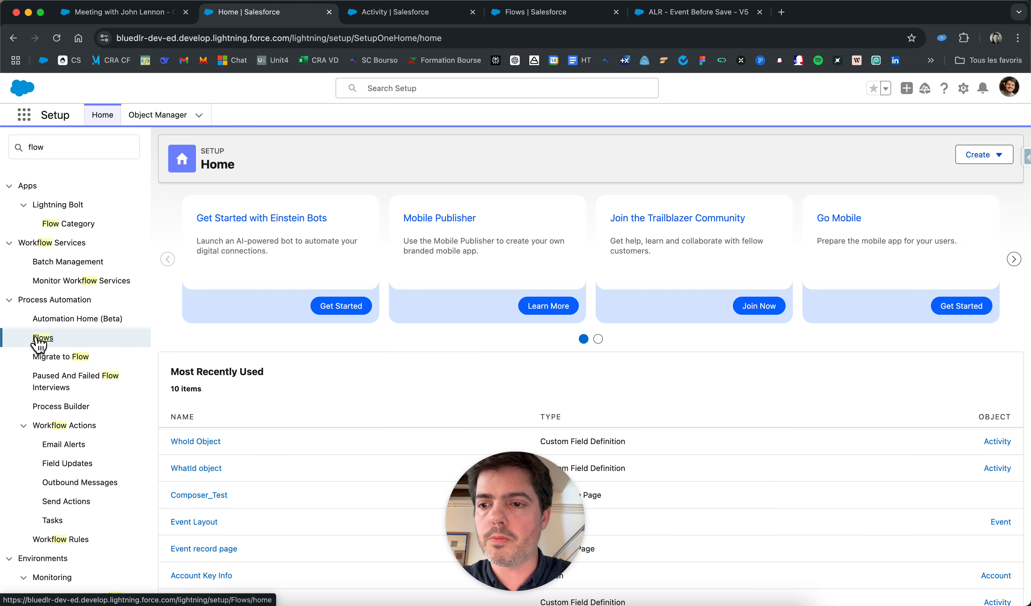
pyautogui.scroll(-5, 335, 389)
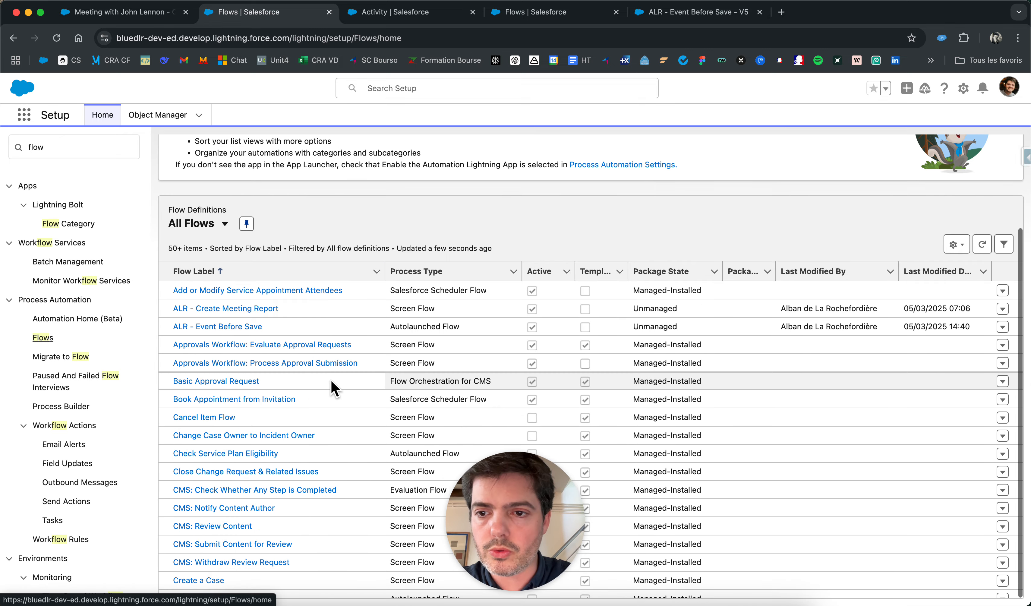
pyautogui.click(254, 309)
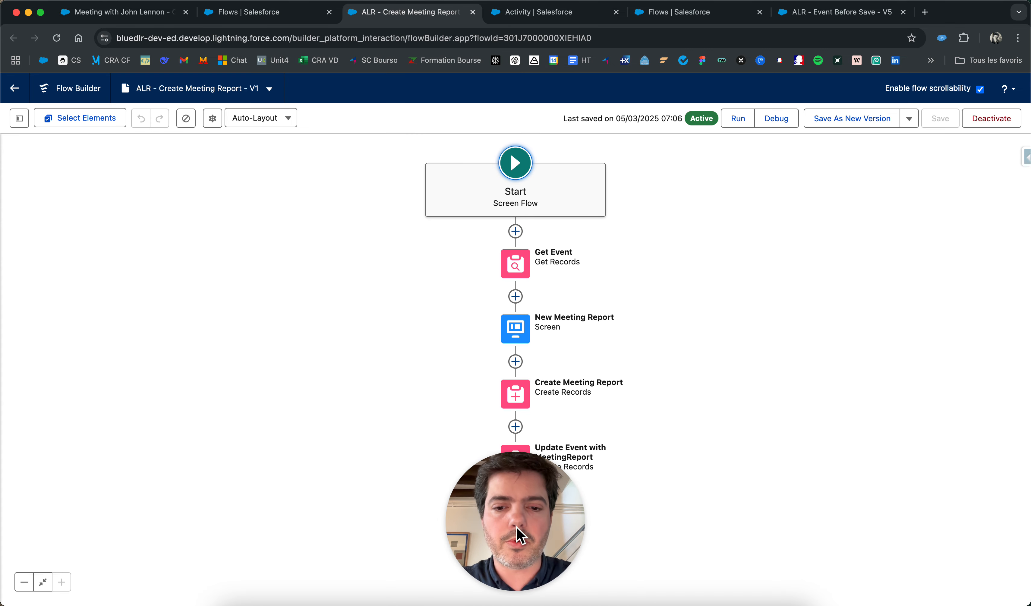
# Inspect the flow's Start element and the Get Event element's filter on the recordId variable
pyautogui.moveTo(524, 552); pyautogui.dragTo(91, 549)
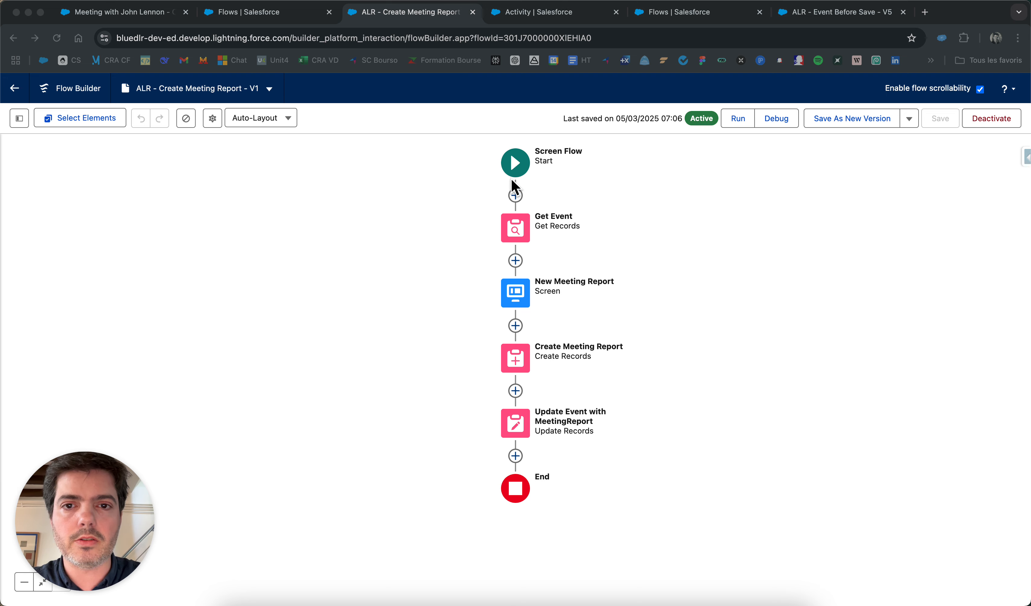
pyautogui.click(514, 167)
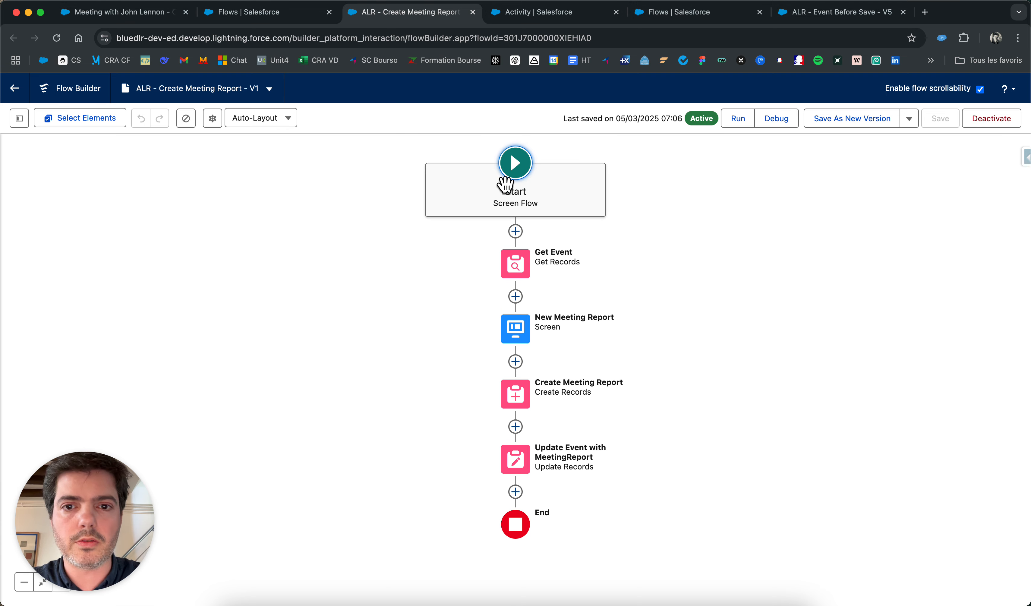
pyautogui.click(518, 180)
pyautogui.click(516, 183)
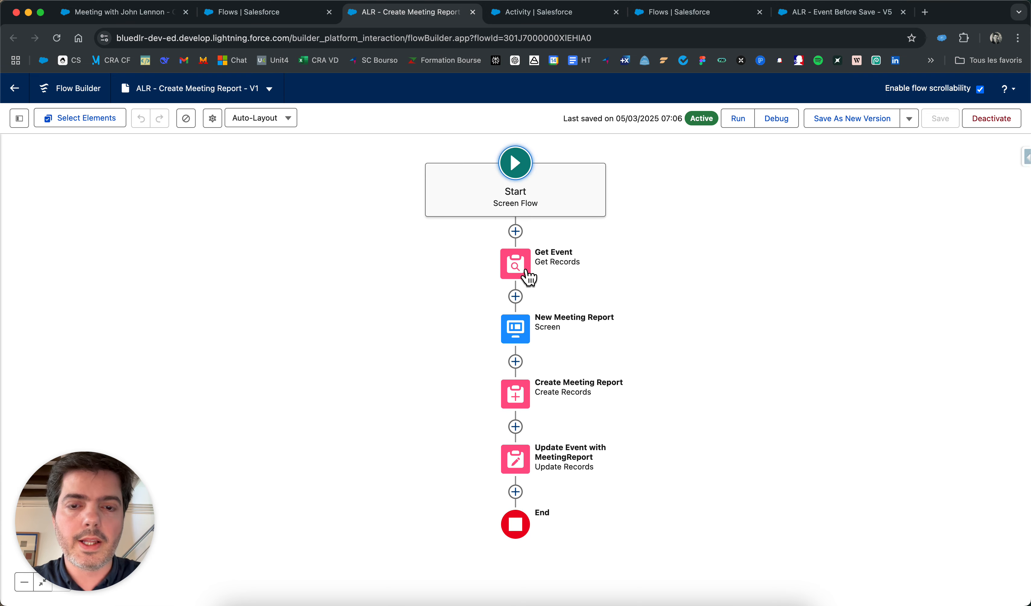
pyautogui.click(524, 272)
pyautogui.click(535, 372)
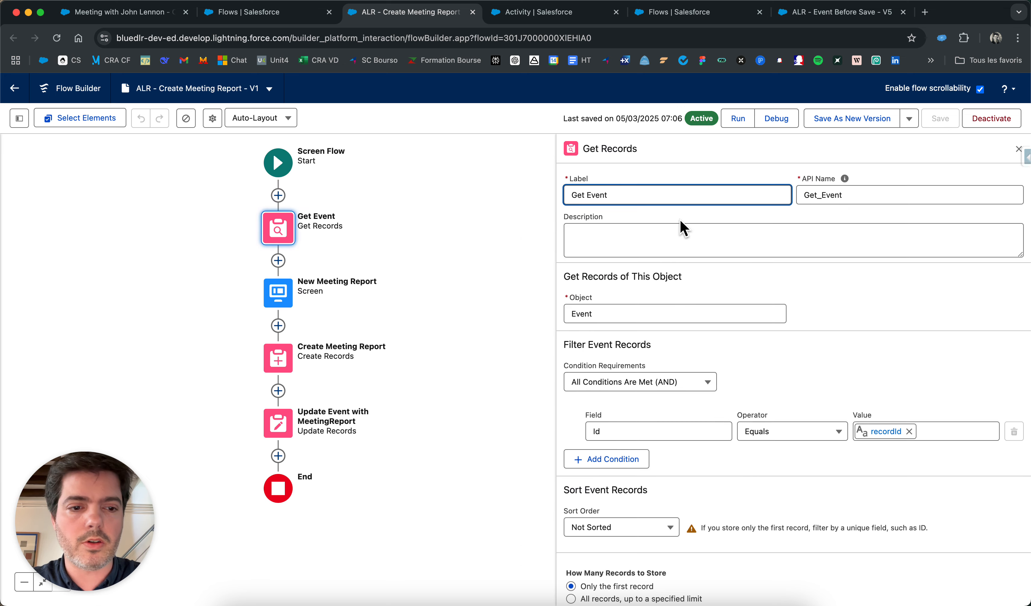
pyautogui.click(883, 435)
pyautogui.click(886, 474)
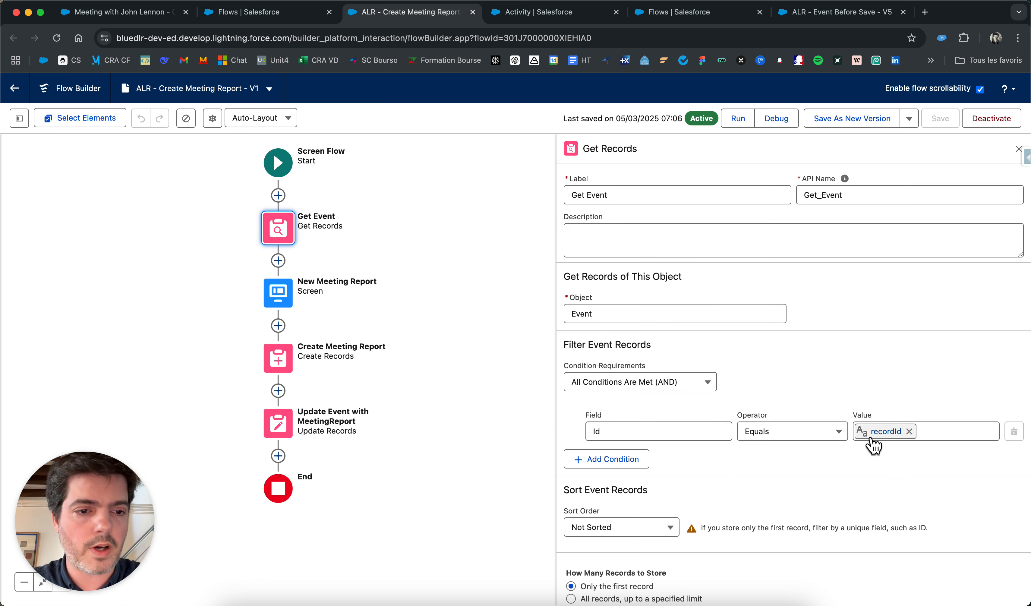
# Close the Get Event details and examine the New Meeting Report screen's Meeting Report Name and Meeting Report Notes components
pyautogui.click(1017, 151)
pyautogui.click(279, 295)
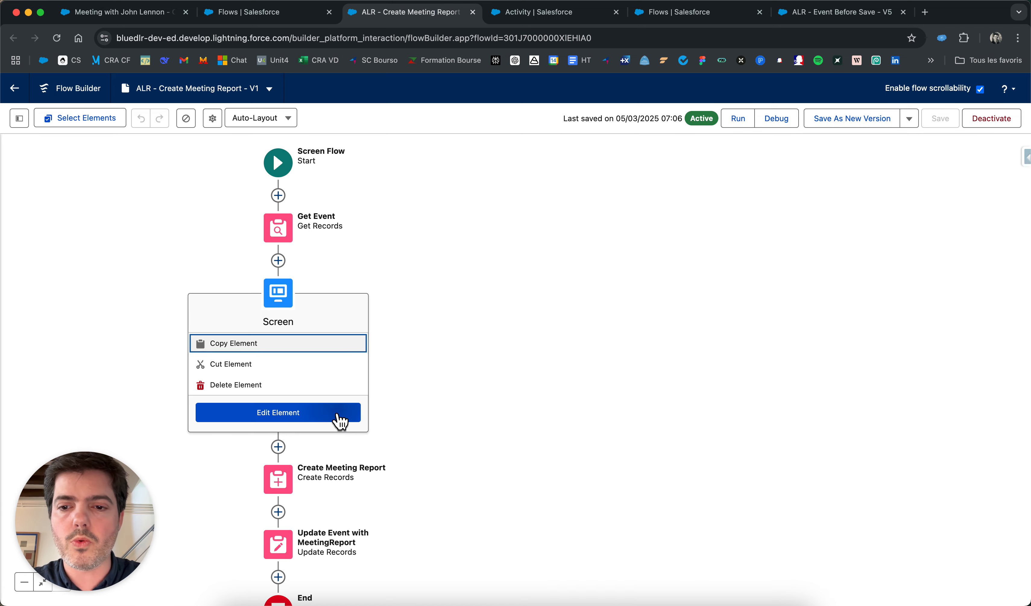
pyautogui.click(328, 414)
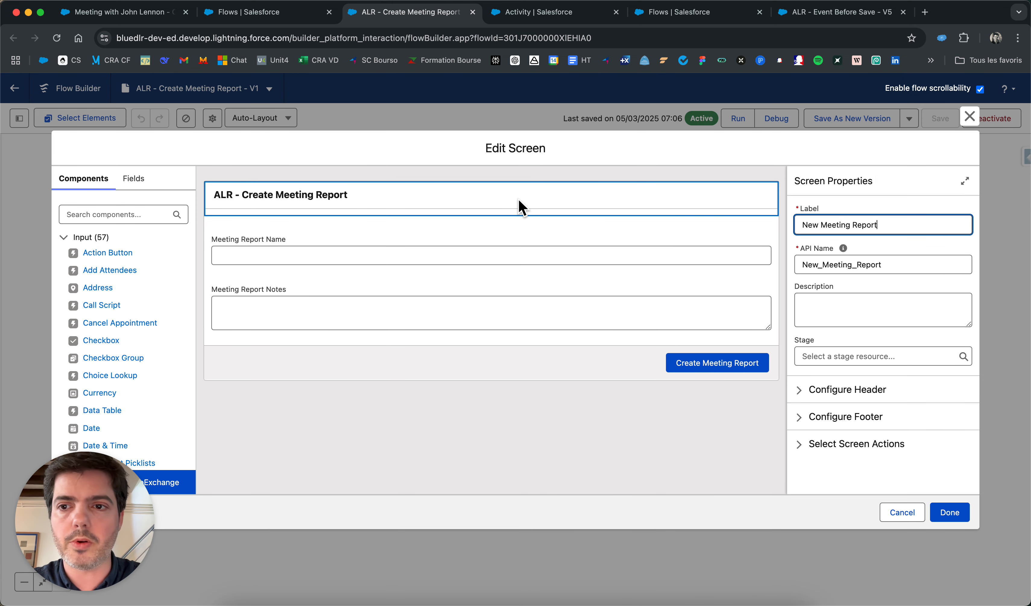
pyautogui.click(509, 236)
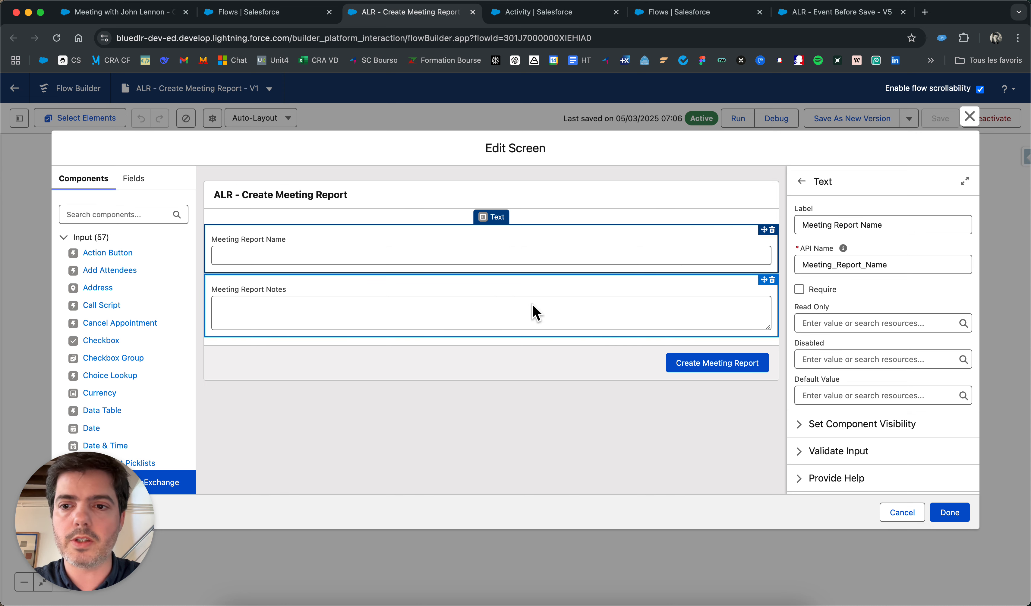
pyautogui.click(536, 312)
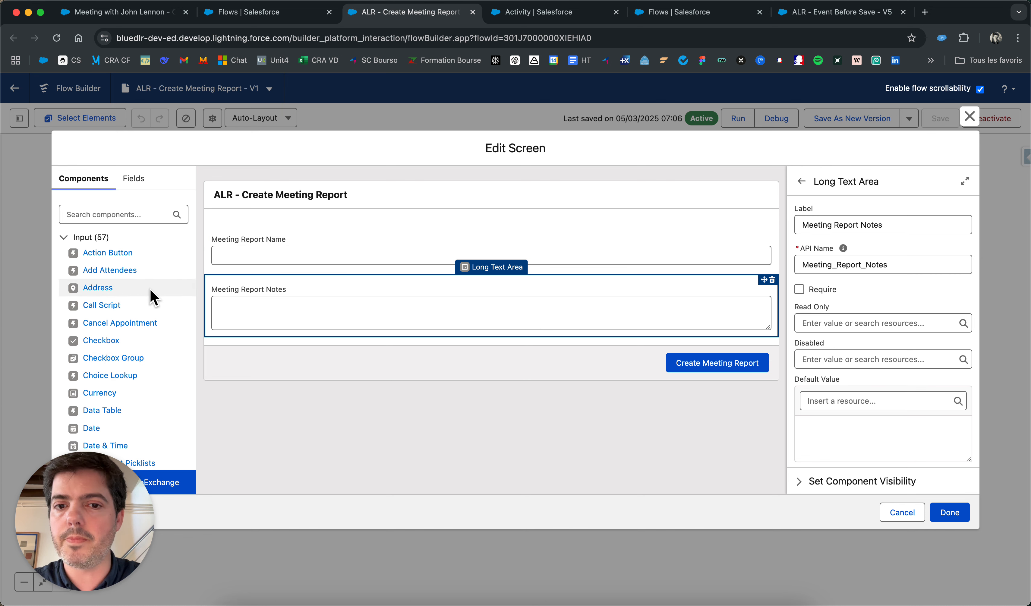
# Compare the properties of the screen's Meeting Report Name text field and Meeting Report Notes long text area
pyautogui.click(233, 258)
pyautogui.click(254, 310)
pyautogui.click(251, 255)
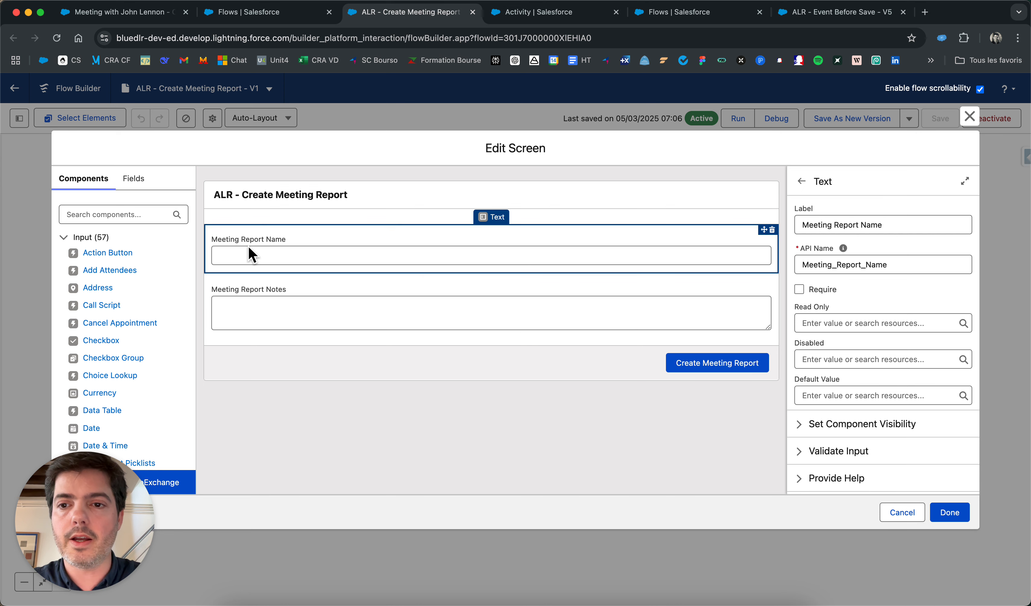
pyautogui.click(304, 296)
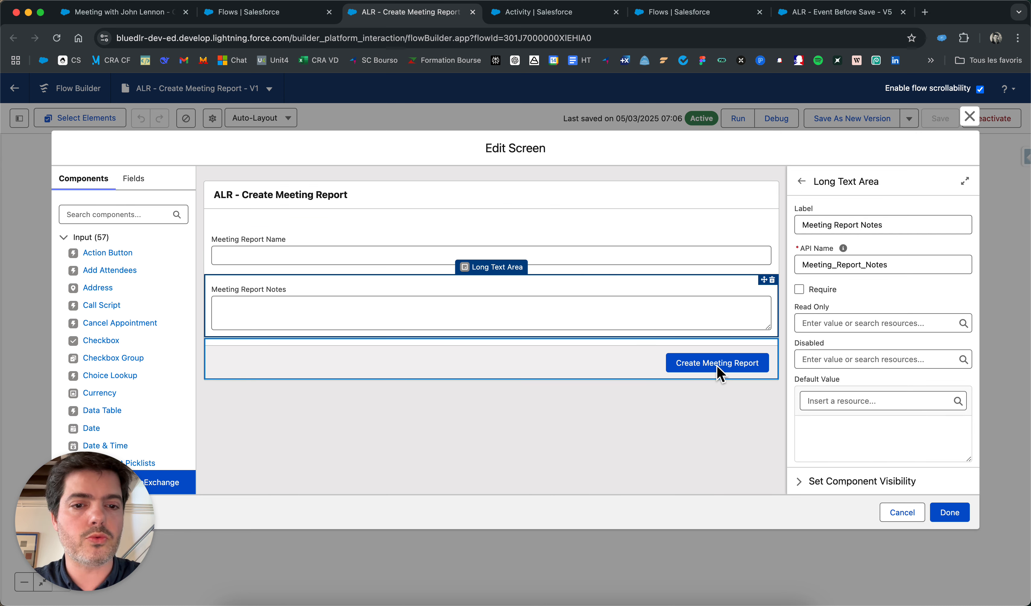
# Examine the New Meeting Report screen's footer configuration, including its custom finish label, and close the screen editor
pyautogui.scroll(-3, 835, 389)
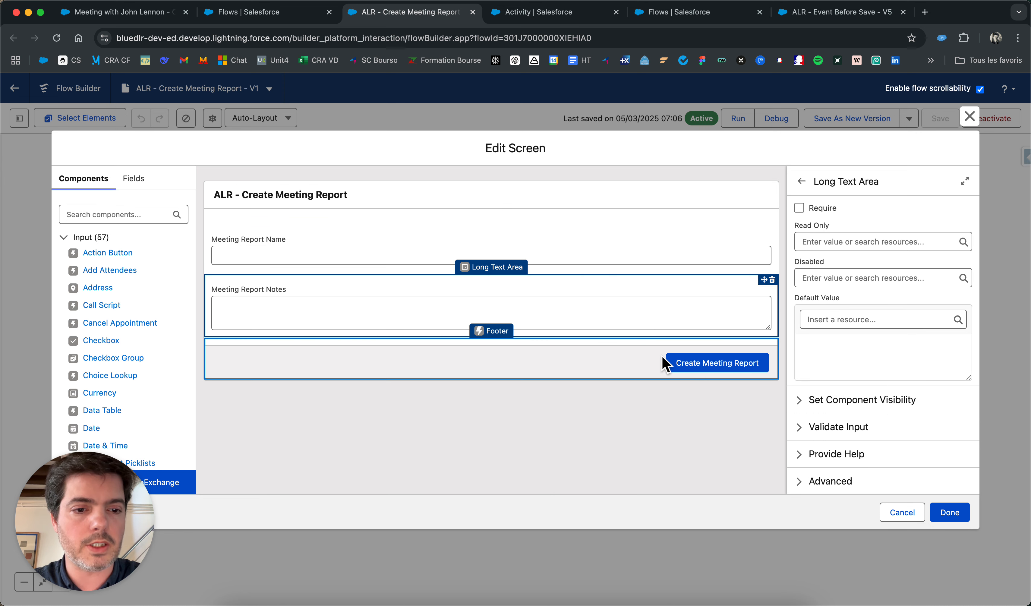
pyautogui.click(665, 364)
pyautogui.click(801, 417)
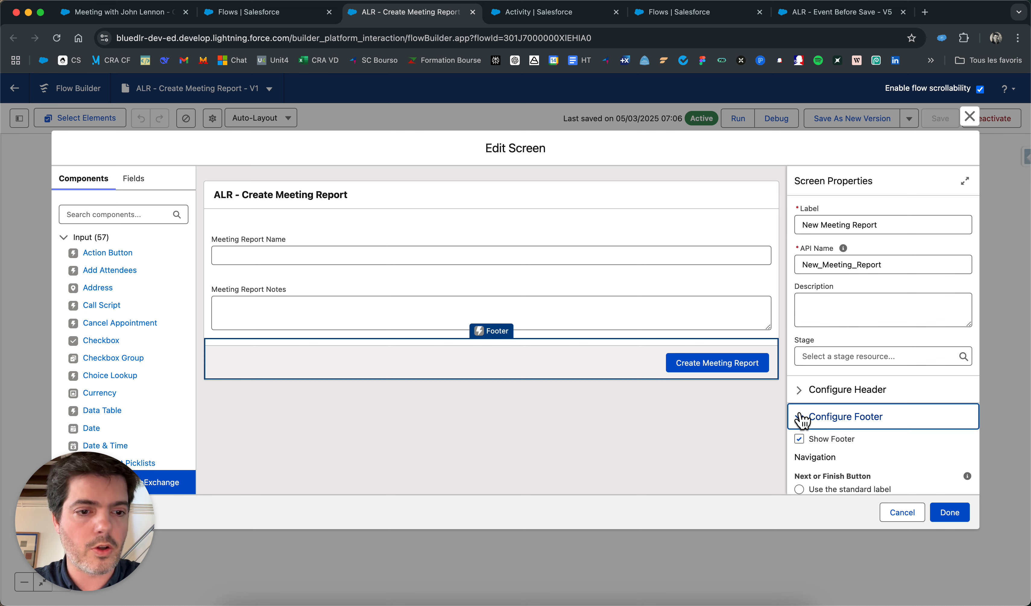
pyautogui.scroll(-5, 801, 418)
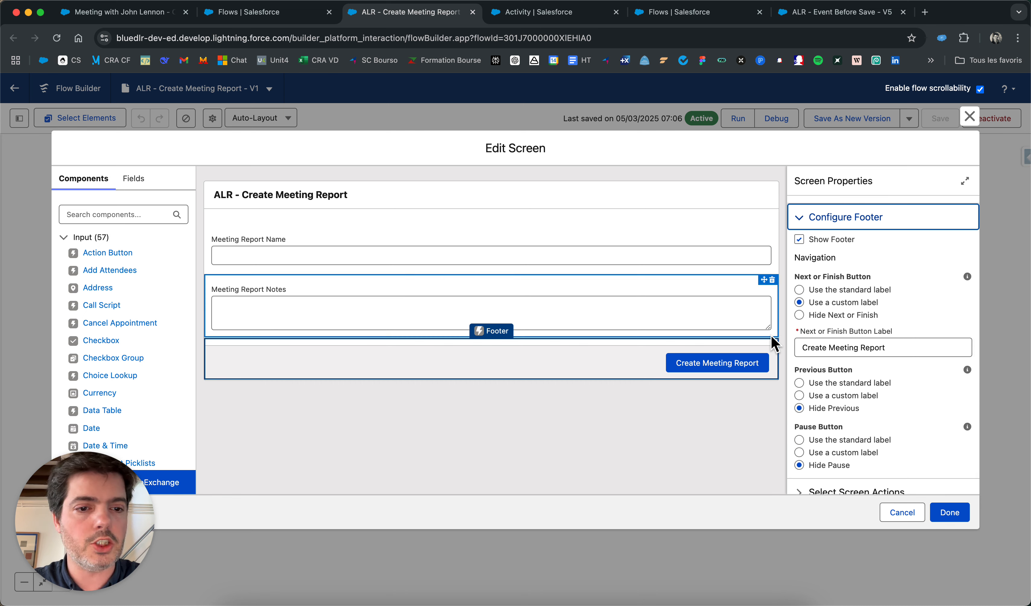
pyautogui.click(970, 117)
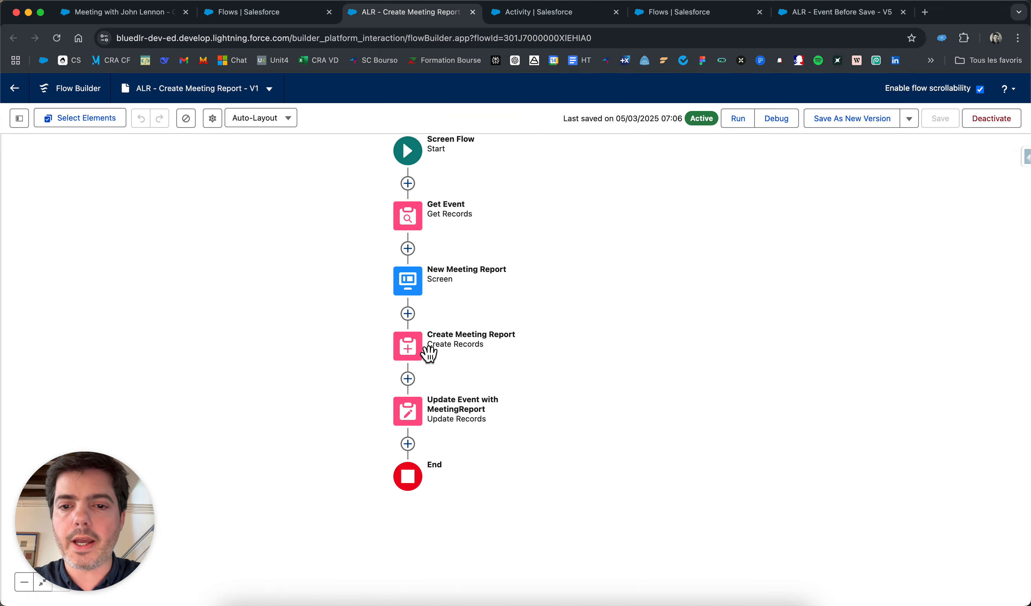
# Inspect the Create Meeting Report element's field mappings, reselecting New Meeting Report > Meeting Report Notes as the notes value, and close its details
pyautogui.click(406, 349)
pyautogui.click(407, 486)
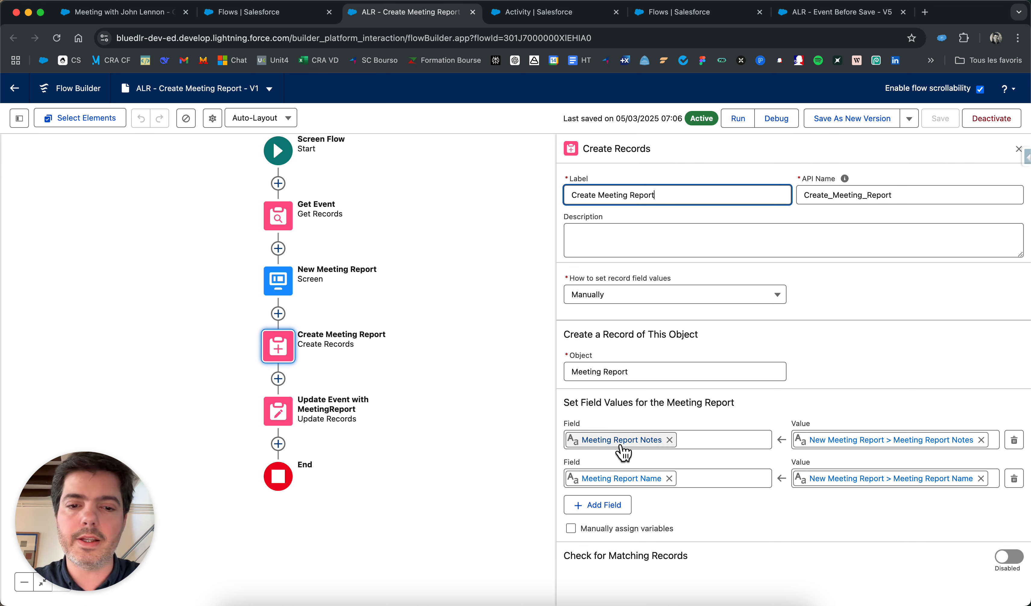
pyautogui.click(847, 441)
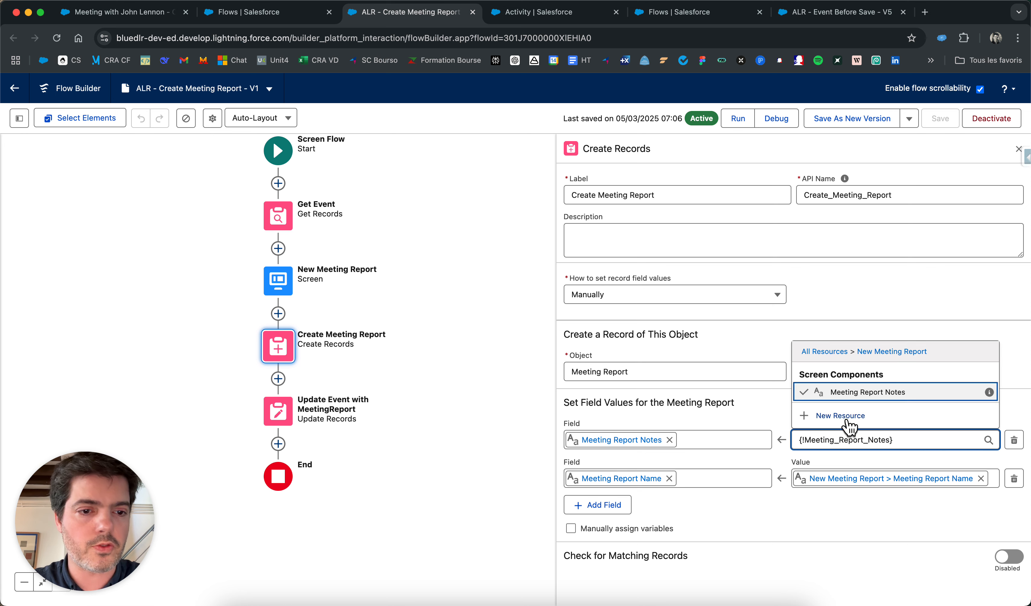
pyautogui.click(811, 352)
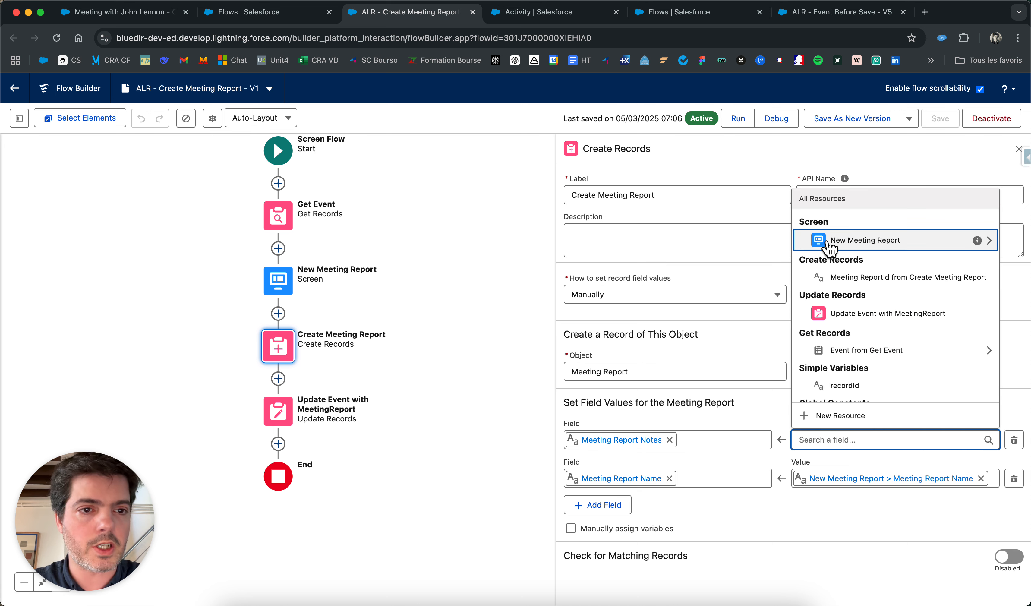
pyautogui.click(865, 241)
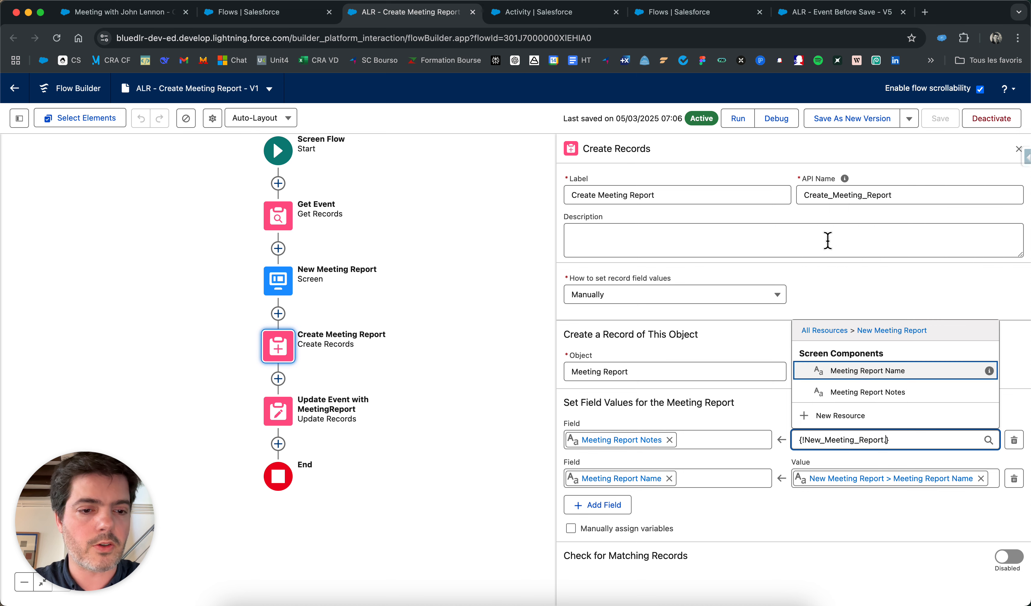
pyautogui.click(865, 393)
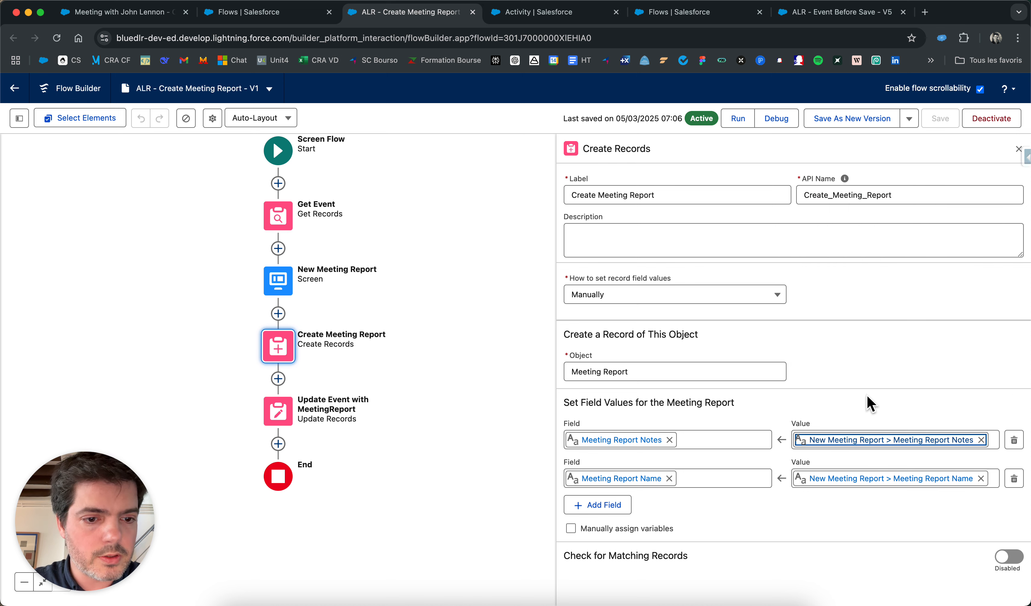
pyautogui.click(909, 505)
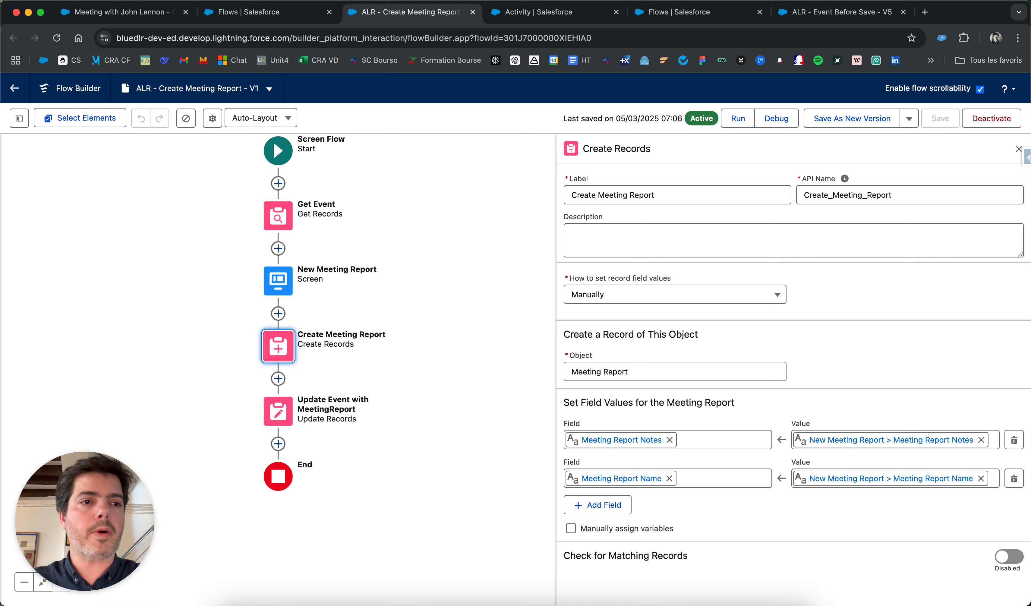
pyautogui.click(1017, 150)
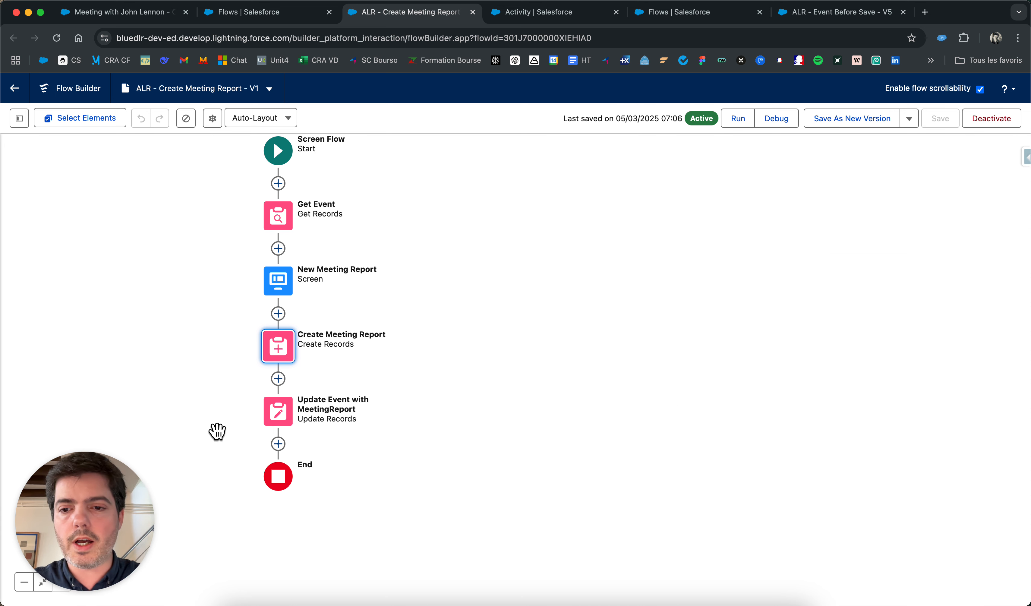
# Inspect the Update Event with MeetingReport element's record filter and its Meeting_Report__c field assignment
pyautogui.click(282, 422)
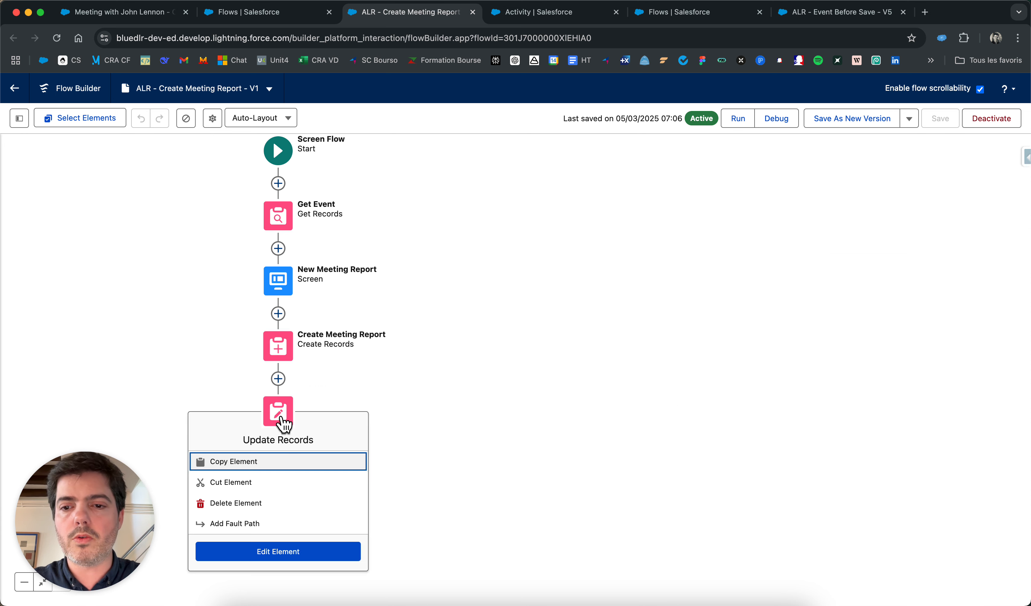
pyautogui.click(287, 552)
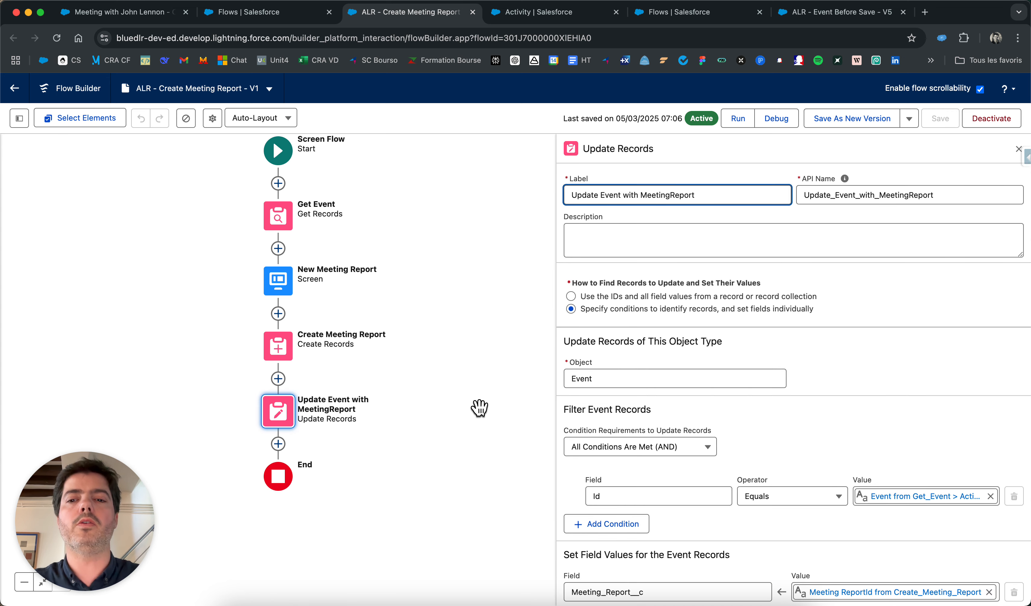
pyautogui.scroll(-1, 722, 457)
pyautogui.scroll(-2, 722, 457)
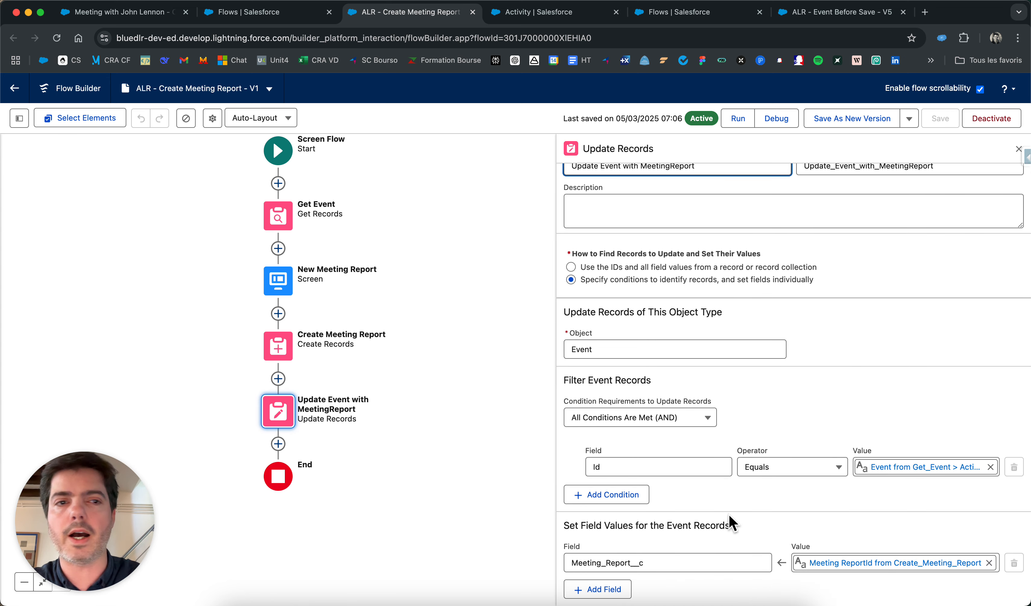
# Create a meeting report from the event record with both the Meeting Report Name and Meeting Report Notes set to "test"
pyautogui.click(157, 13)
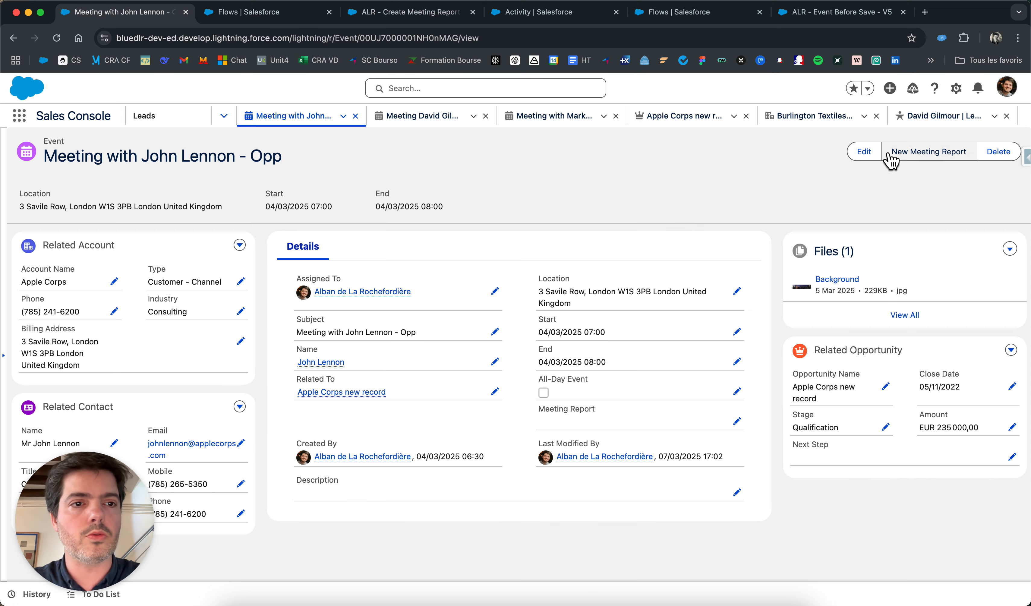
pyautogui.click(910, 164)
pyautogui.write('tesst')
pyautogui.click(516, 364)
pyautogui.write('te')
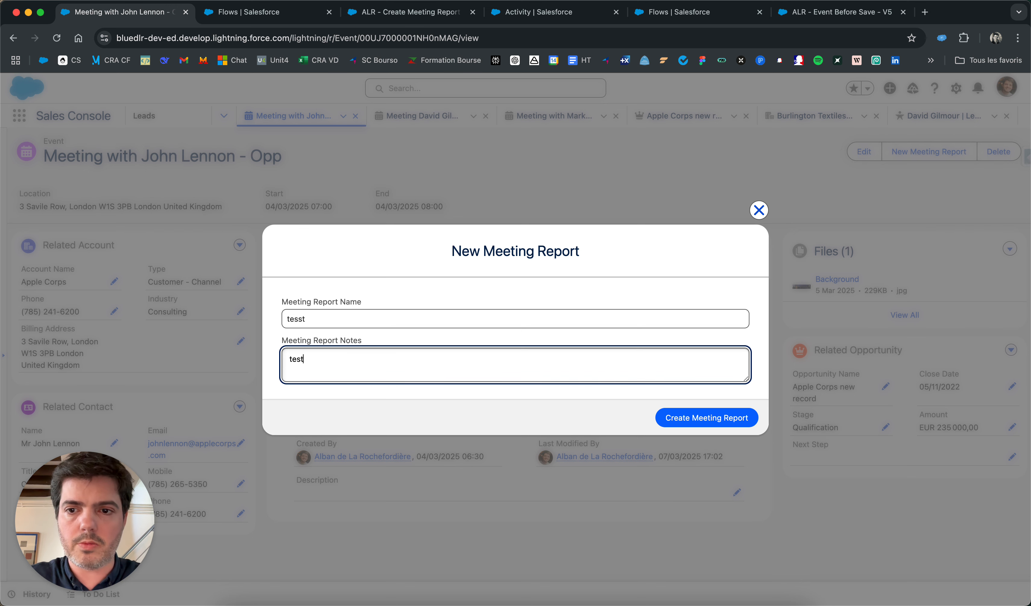
pyautogui.click(304, 320)
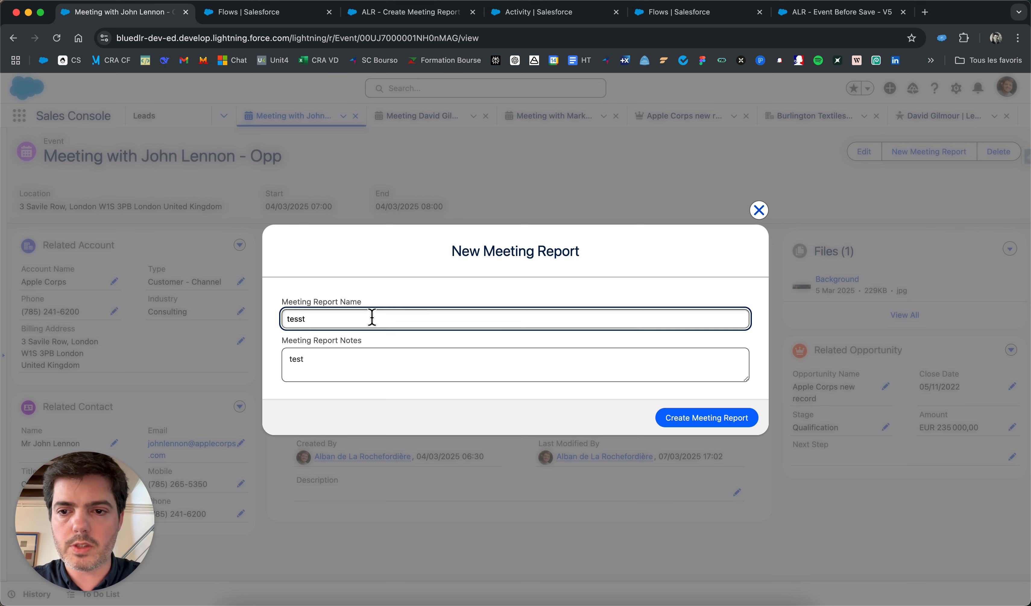
pyautogui.click(690, 420)
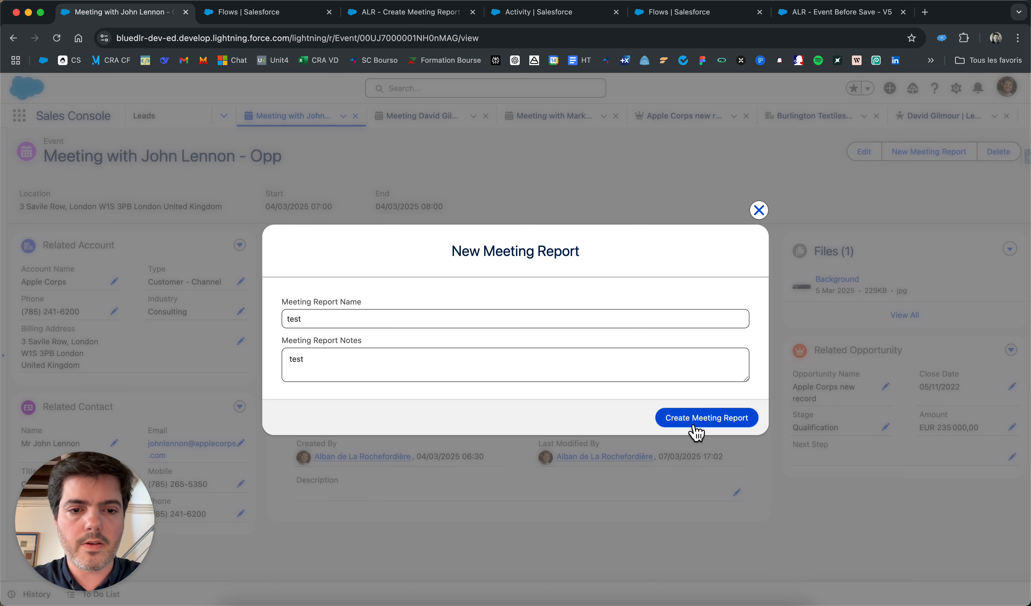
pyautogui.scroll(-2, 697, 421)
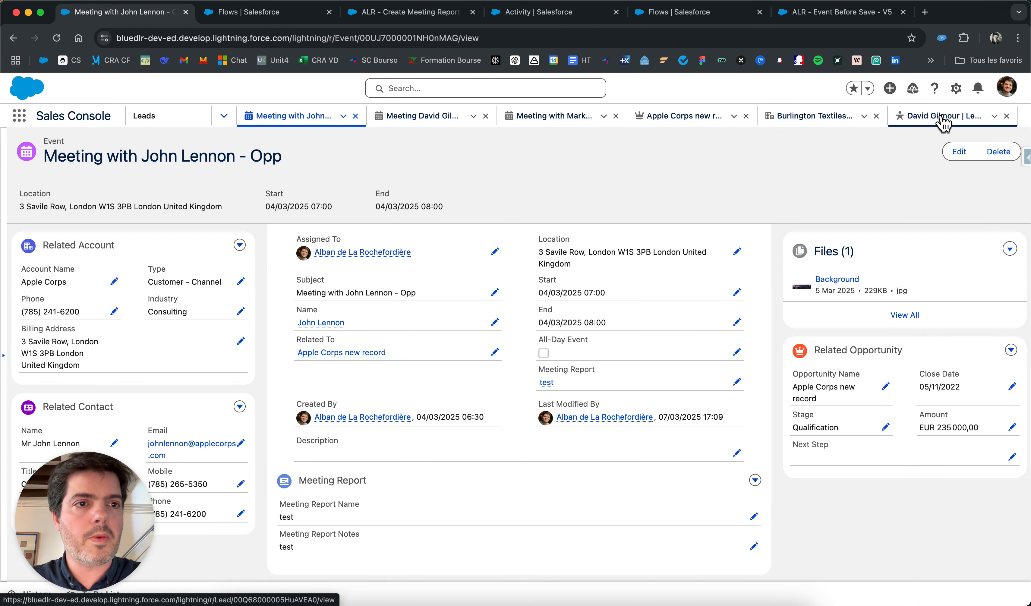
# Open the Event record page for editing and examine the Meeting Report component's Related Record settings and visibility filter
pyautogui.click(956, 89)
pyautogui.click(895, 249)
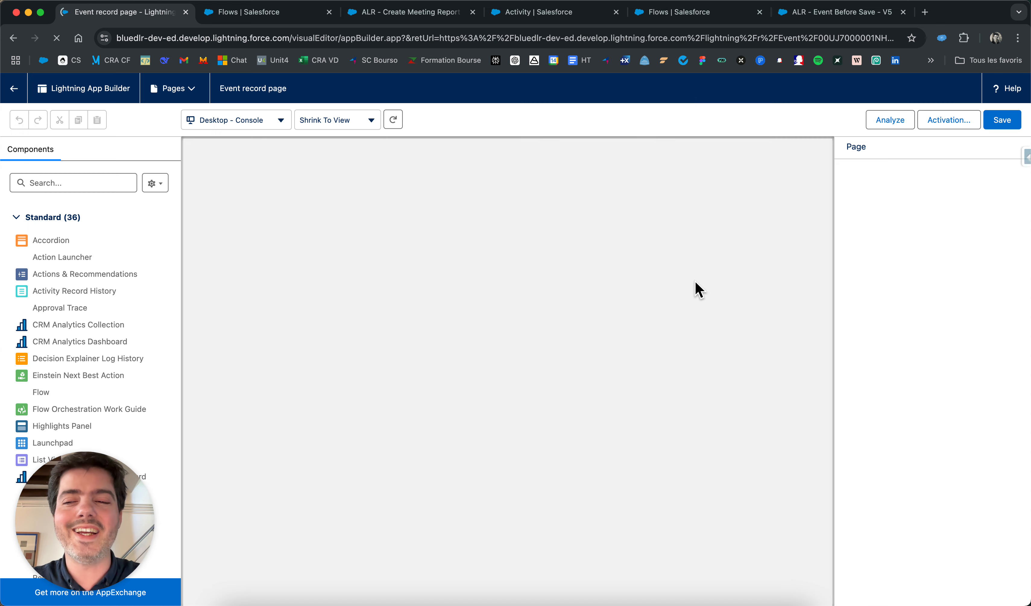
pyautogui.scroll(-2, 691, 219)
pyautogui.click(445, 447)
pyautogui.click(424, 439)
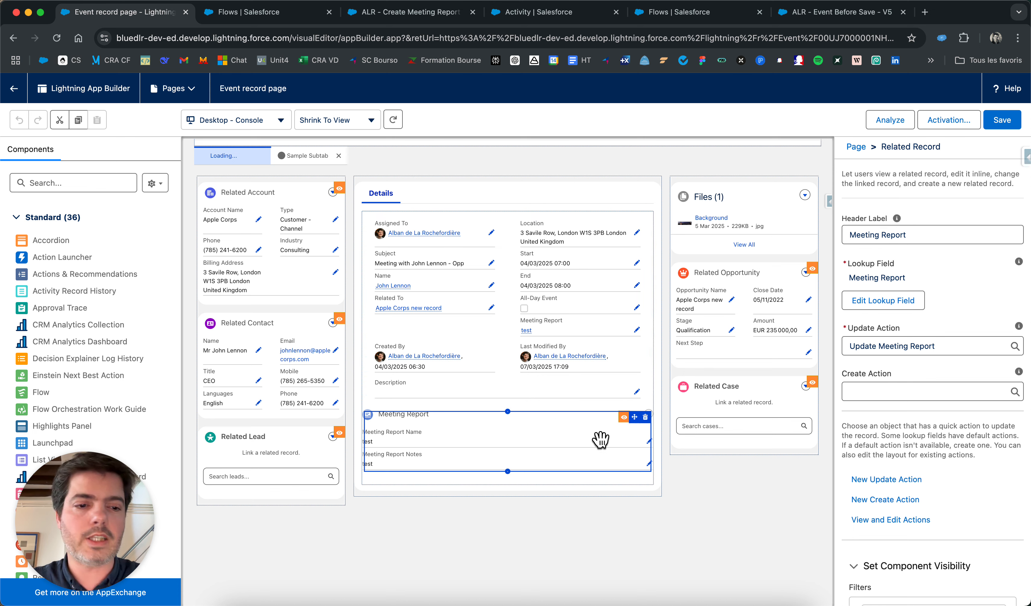
pyautogui.scroll(-3, 903, 291)
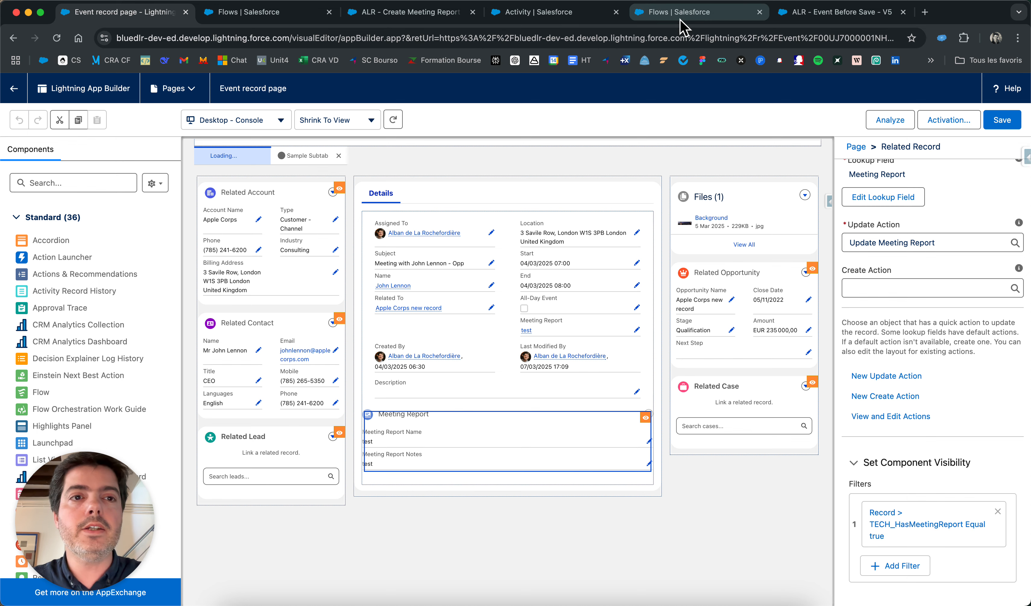
# Open the Activity object's TECH_HasMeetingReport field in Object Manager and examine its formula
pyautogui.click(487, 12)
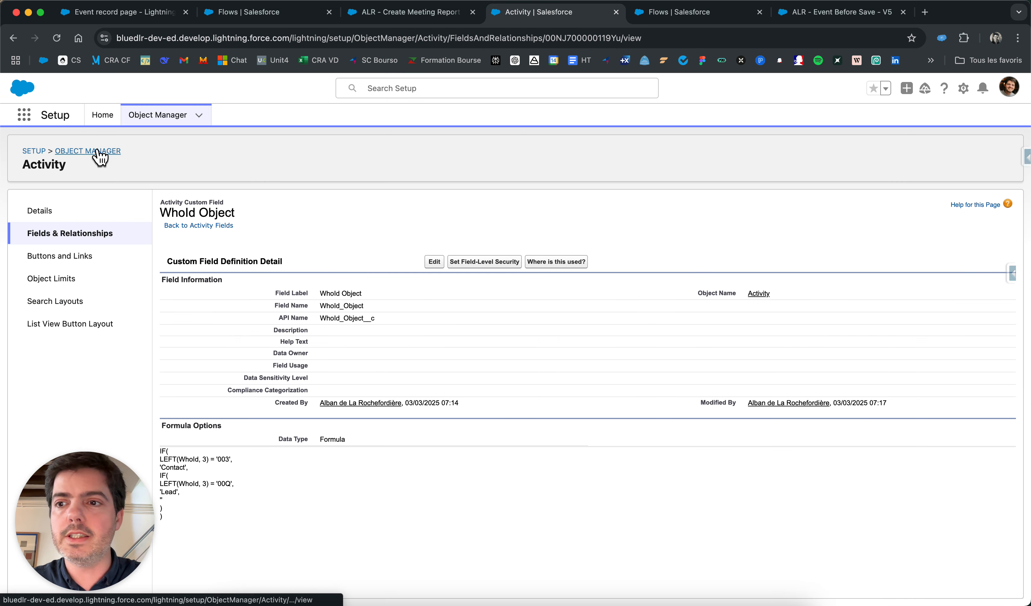
pyautogui.click(76, 234)
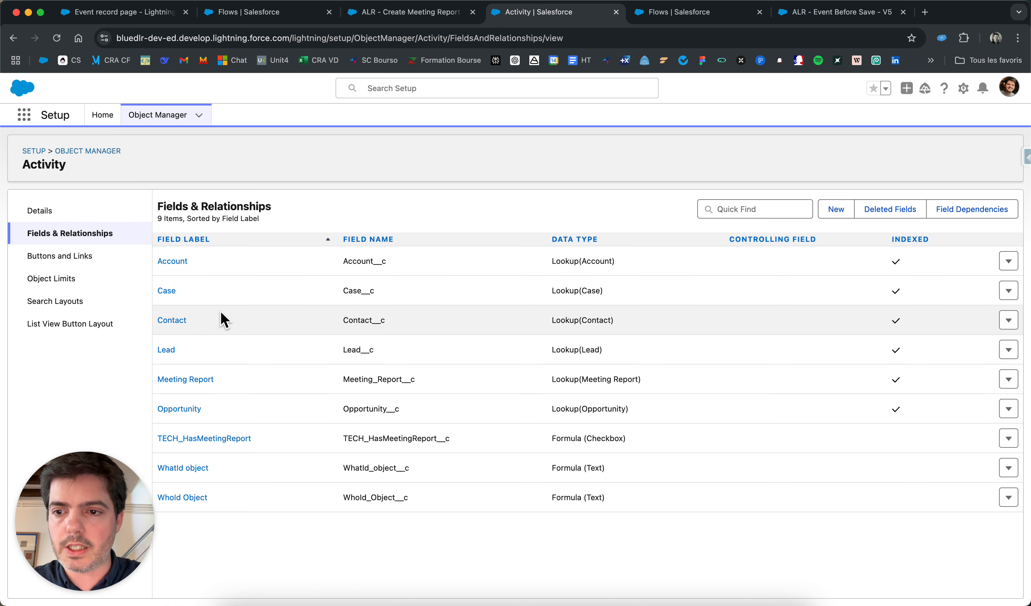
pyautogui.click(213, 441)
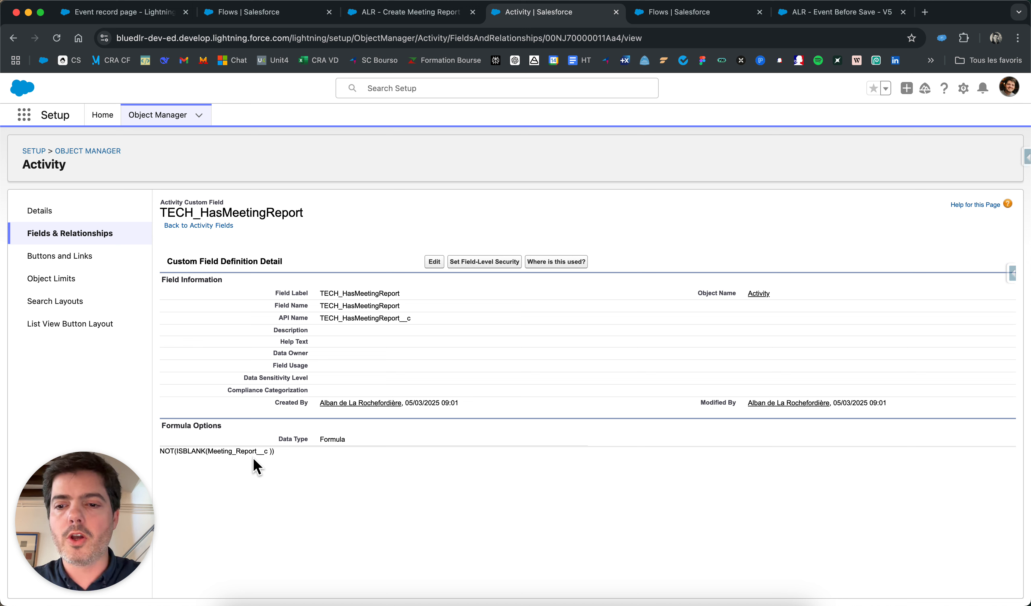
# Recheck the Meeting Report component's visibility filter in Lightning App Builder and return to the event record
pyautogui.click(392, 15)
pyautogui.click(146, 19)
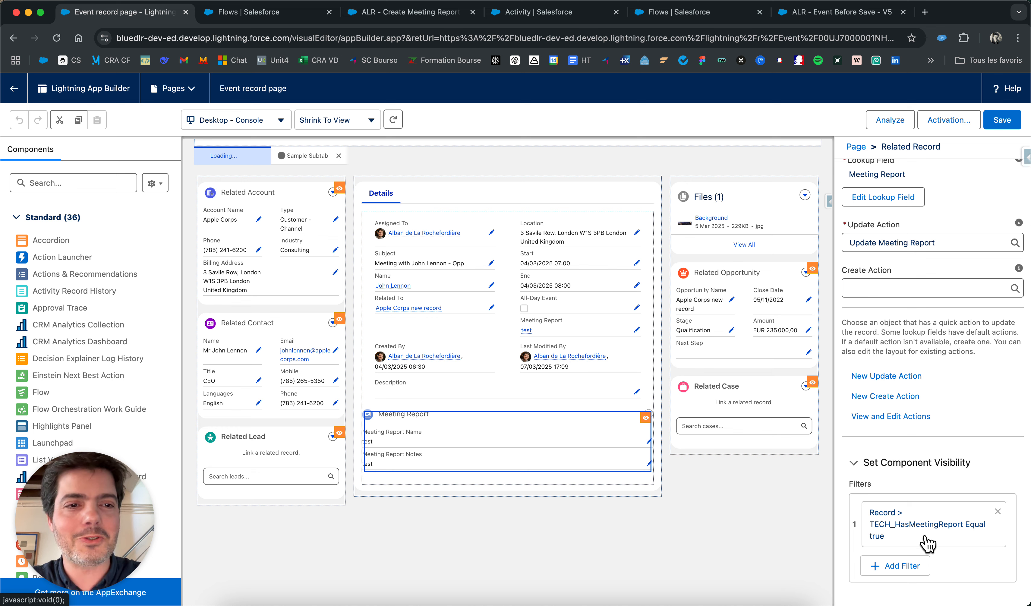
pyautogui.click(767, 498)
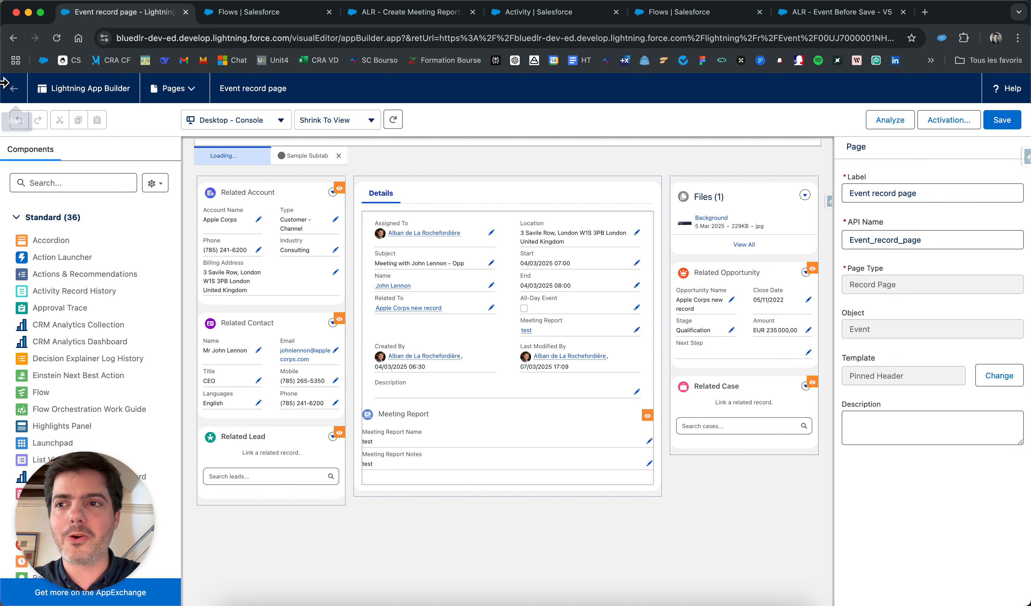
pyautogui.click(14, 88)
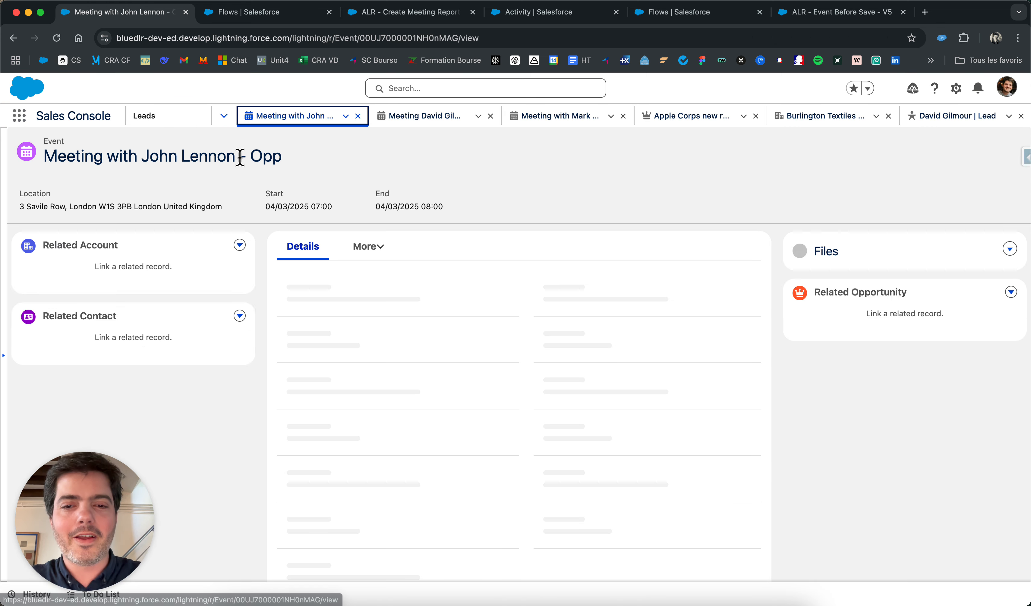